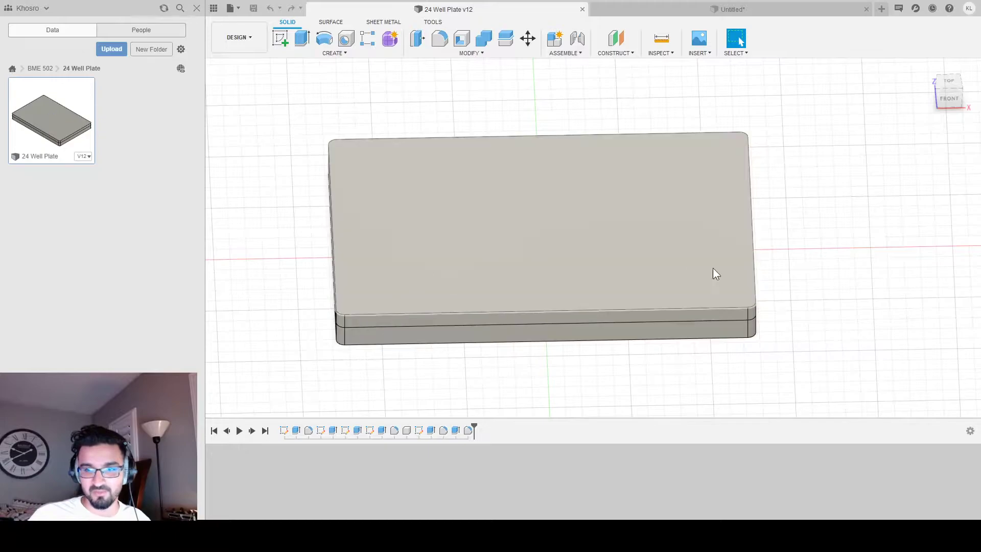
- Discard the untitled design without saving it and start a new empty design
{"action": "middle_click_drag", "start_coordinate": [385, 337], "coordinate": [383, 243], "text": "shift"}
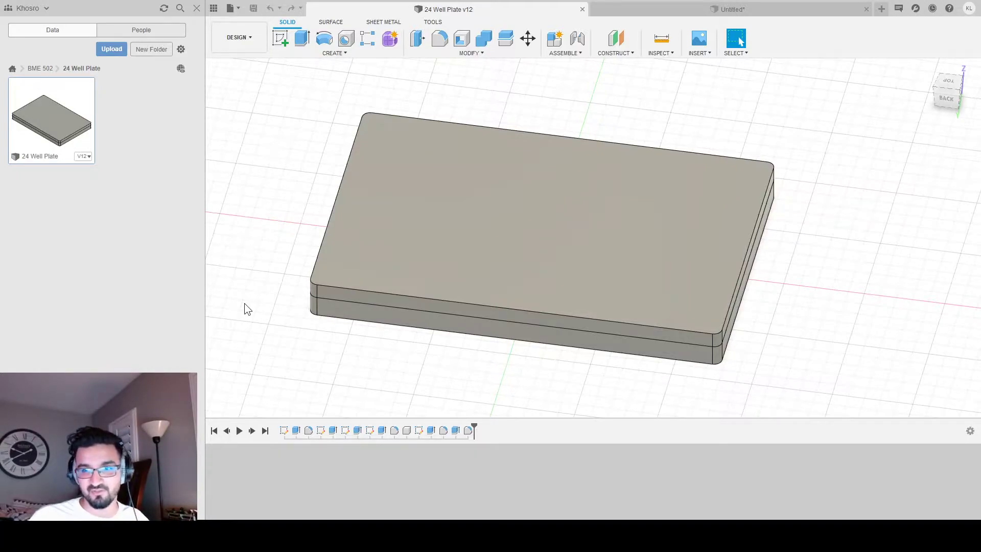
{"action": "middle_click_drag", "start_coordinate": [245, 302], "coordinate": [256, 303], "text": "shift"}
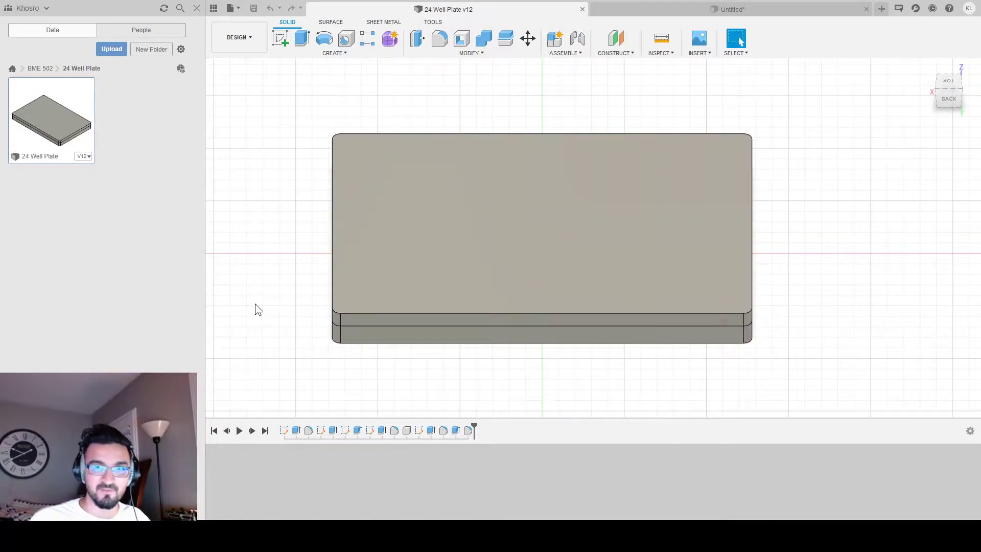
{"action": "left_click", "coordinate": [690, 9]}
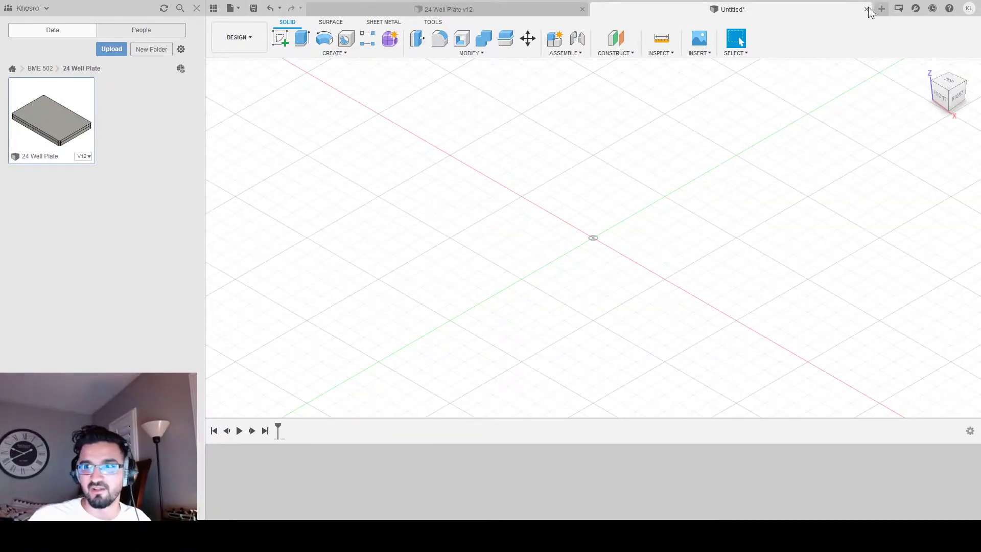
{"action": "left_click", "coordinate": [575, 207]}
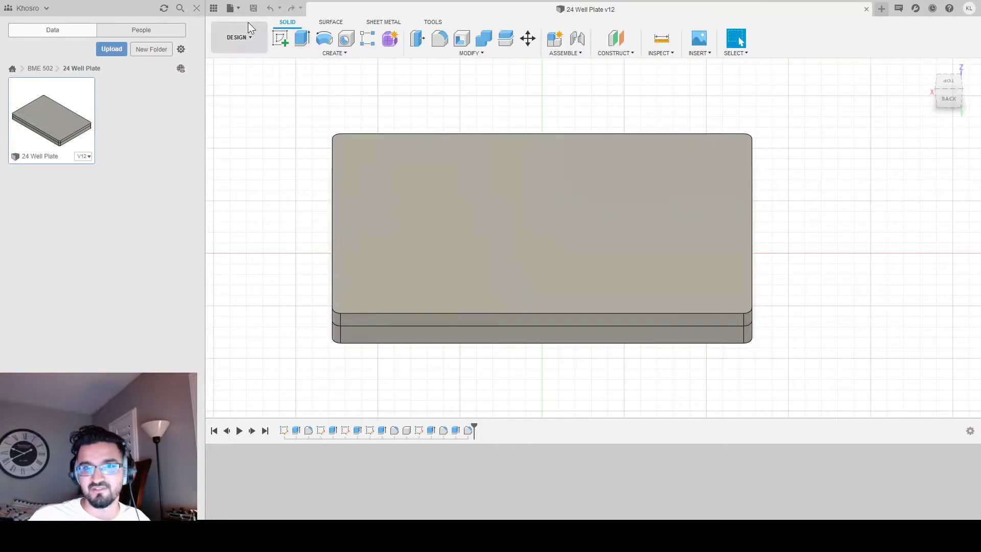
{"action": "left_click", "coordinate": [262, 22]}
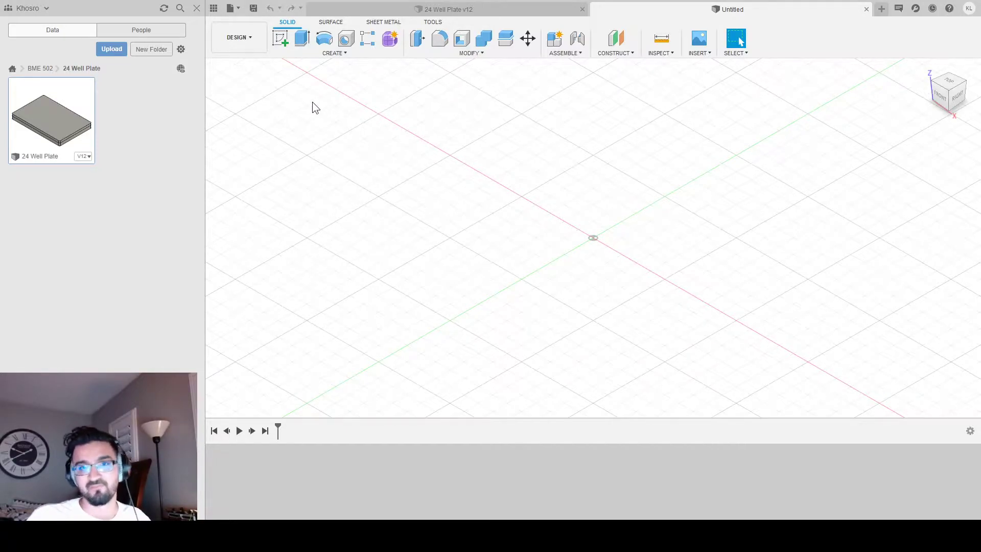
- Create a new component and start a sketch on the horizontal XY plane
{"action": "left_click", "coordinate": [360, 54]}
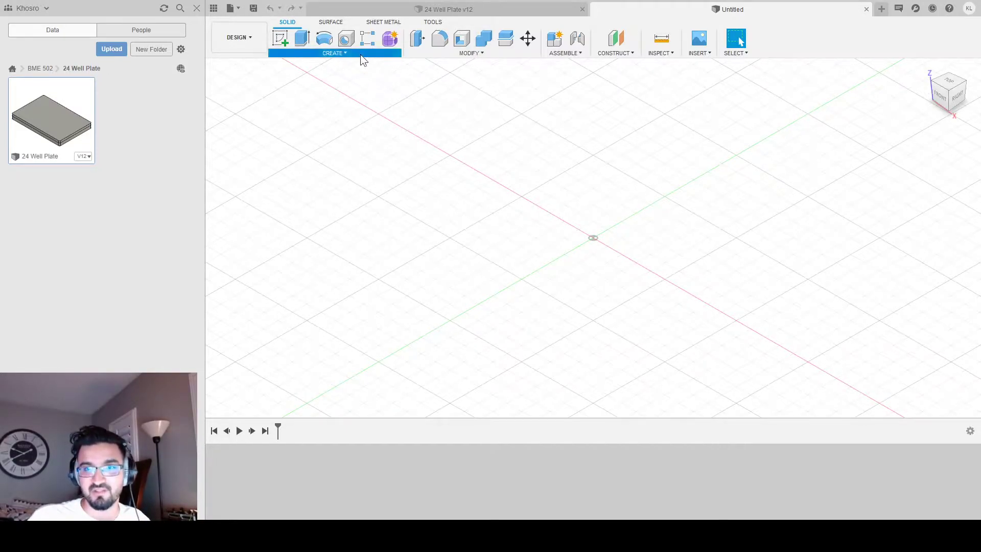
{"action": "left_click", "coordinate": [344, 67]}
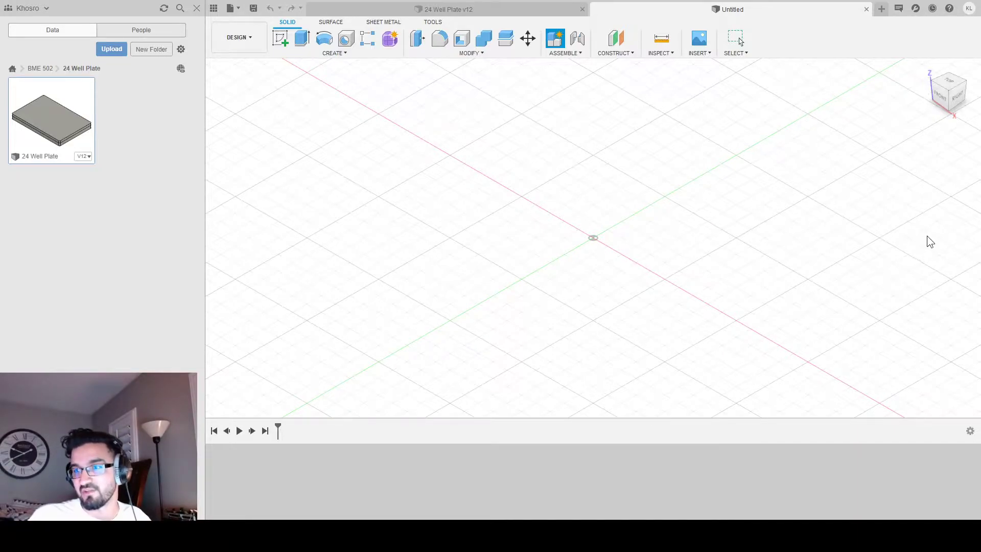
{"action": "left_click", "coordinate": [283, 40]}
{"action": "left_click", "coordinate": [656, 238]}
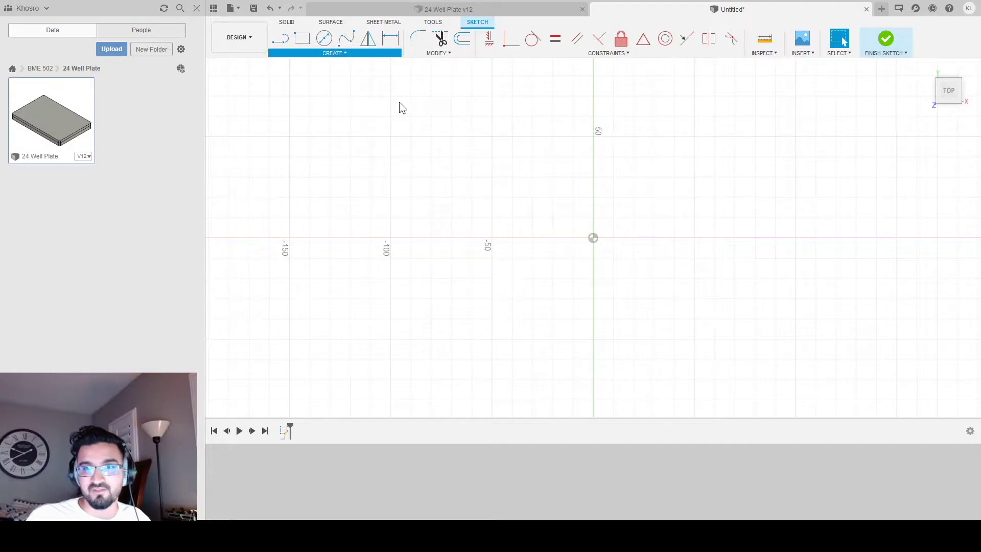
- Draw a center rectangle of 127.76 by 85.48 mm at the origin and finish the sketch
{"action": "key", "text": "r"}
{"action": "left_click", "coordinate": [593, 239]}
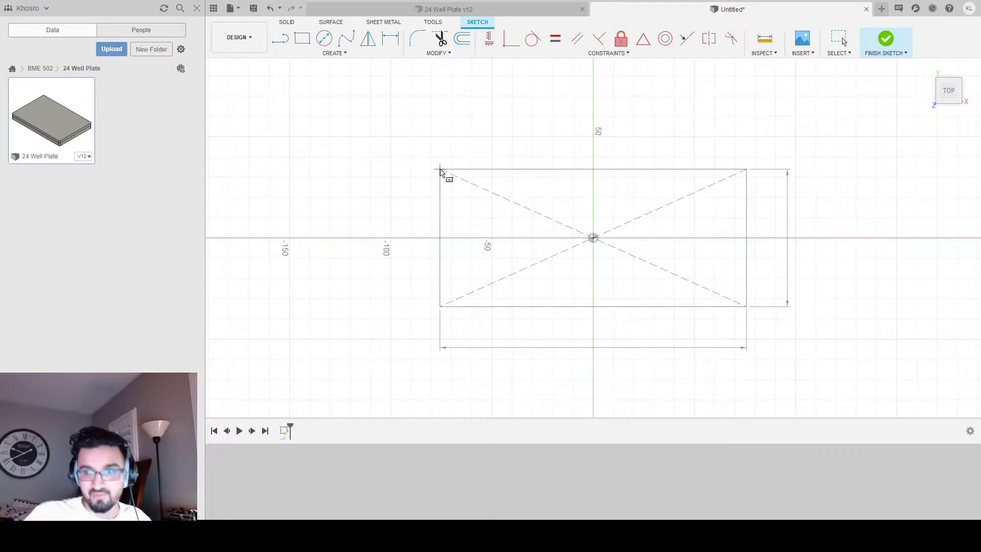
{"action": "type", "text": "127.76"}
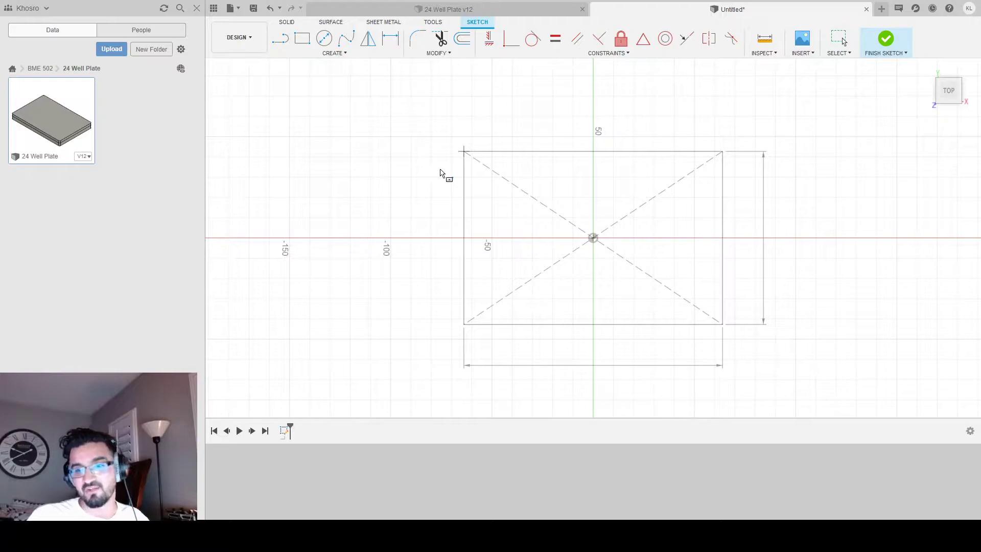
{"action": "key", "text": "Return"}
{"action": "key", "text": "Escape"}
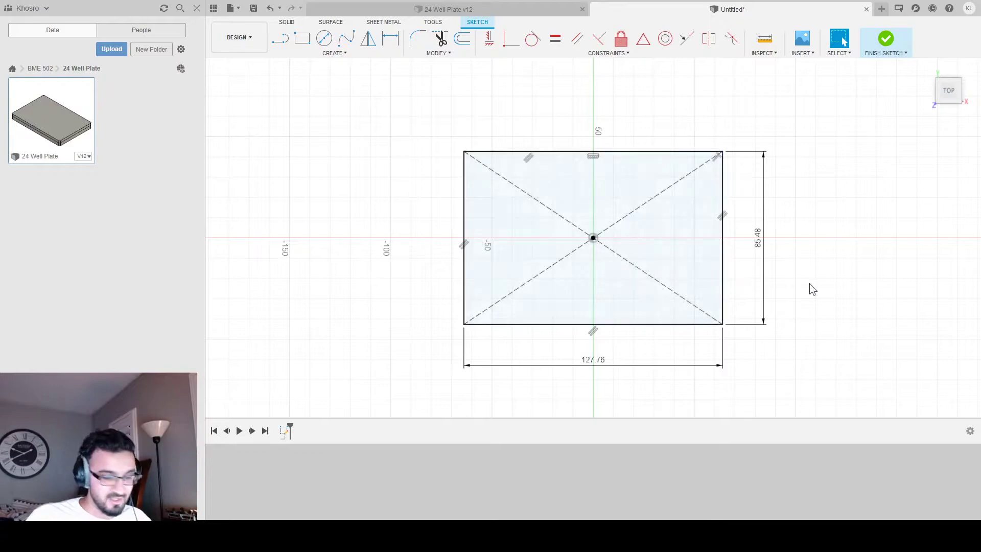
{"action": "left_click", "coordinate": [942, 323]}
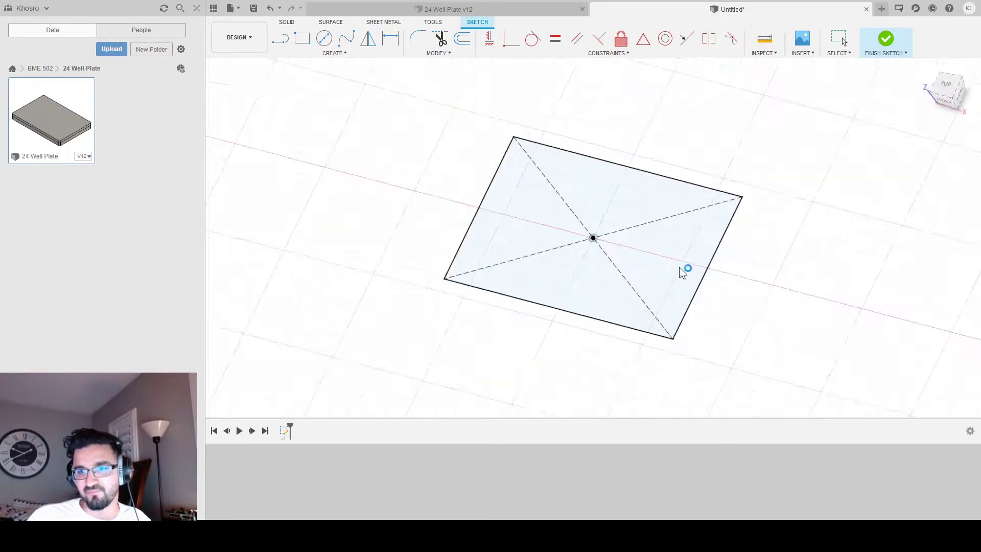
- Extrude the rectangle profile upward by 7 mm to form the plate body
{"action": "left_click", "coordinate": [642, 271]}
{"action": "key", "text": "e"}
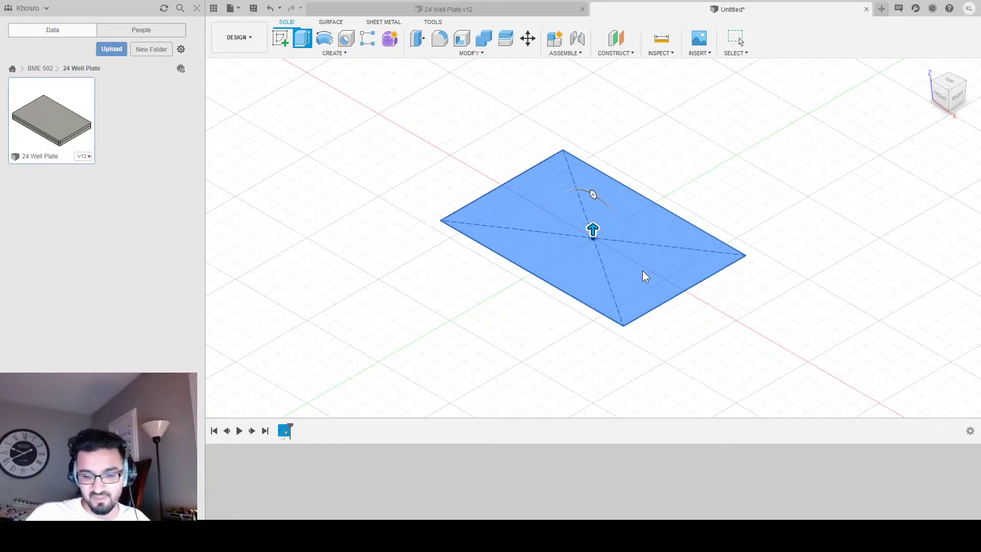
{"action": "type", "text": "7"}
{"action": "left_click", "coordinate": [813, 360]}
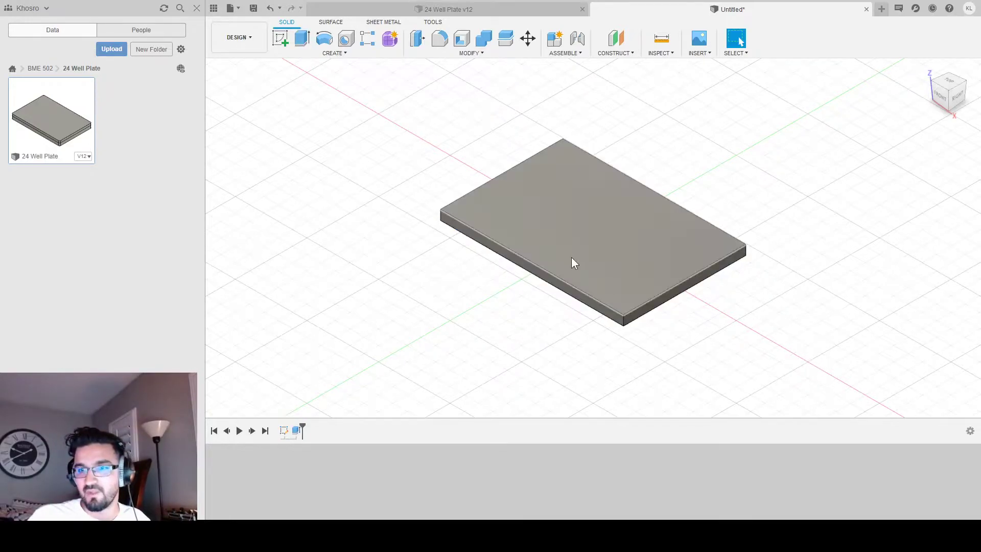
- Start a sketch on the plate's top face and draw a rectangle over its full outline, corner to corner
{"action": "middle_click_drag", "start_coordinate": [531, 314], "coordinate": [572, 333], "text": "shift"}
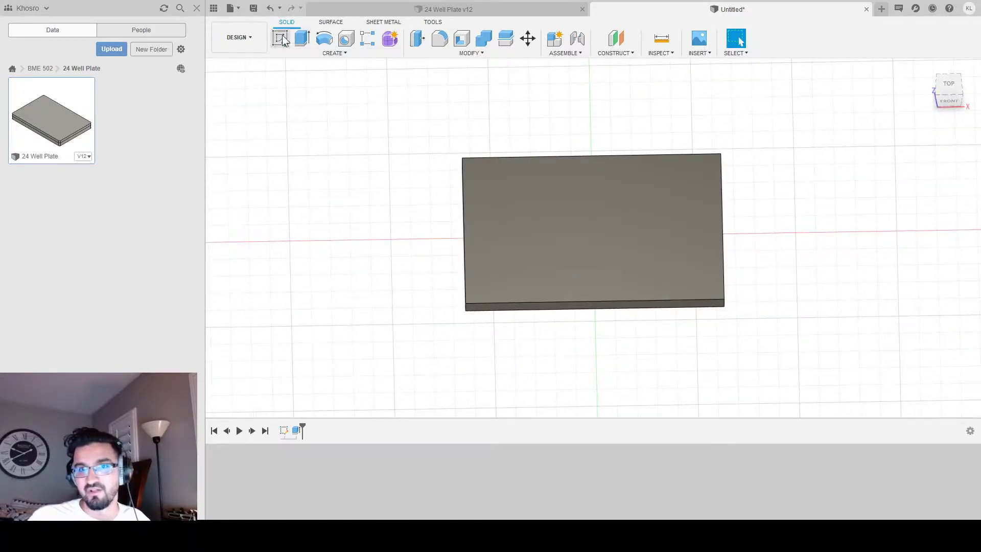
{"action": "left_click", "coordinate": [283, 40]}
{"action": "left_click", "coordinate": [632, 260]}
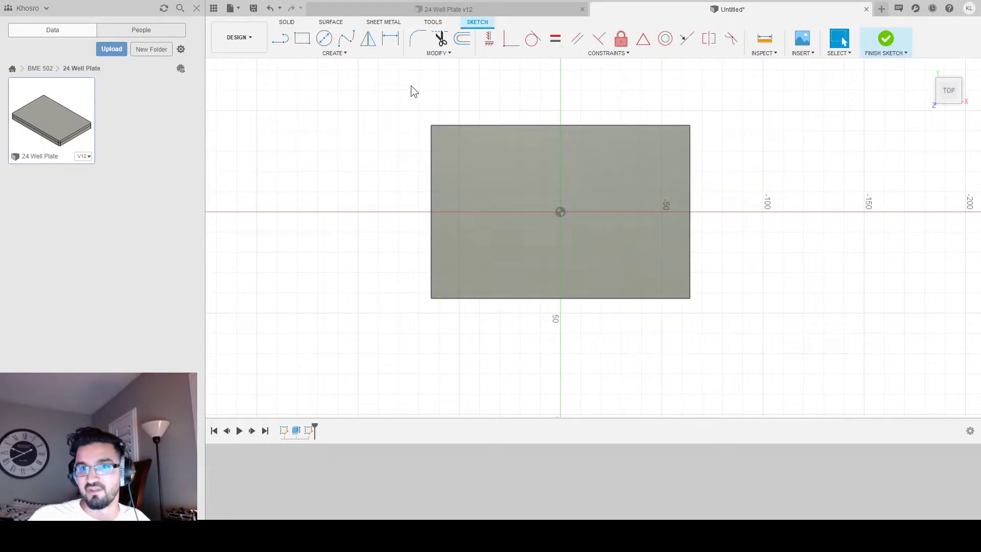
{"action": "left_click", "coordinate": [302, 38]}
{"action": "left_click", "coordinate": [432, 125]}
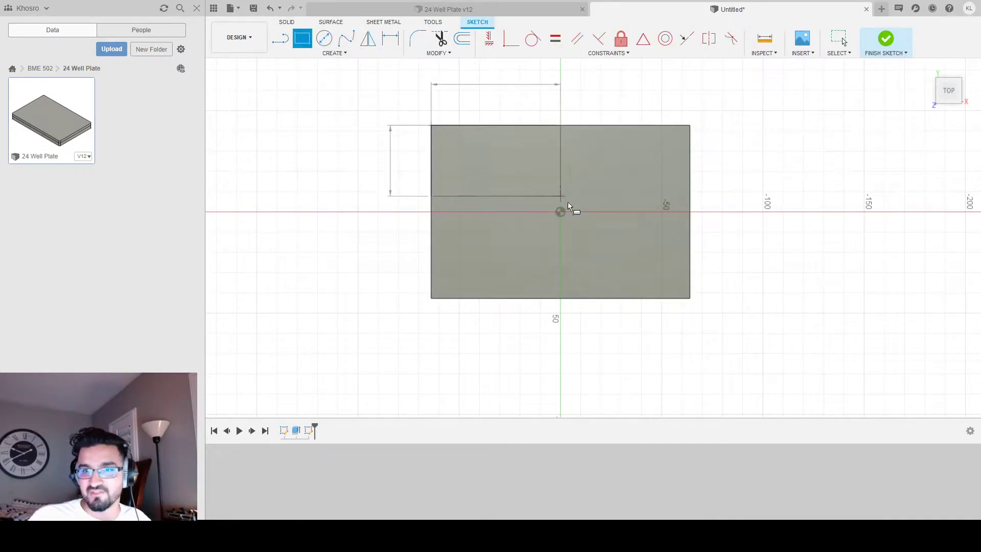
{"action": "left_click", "coordinate": [692, 303]}
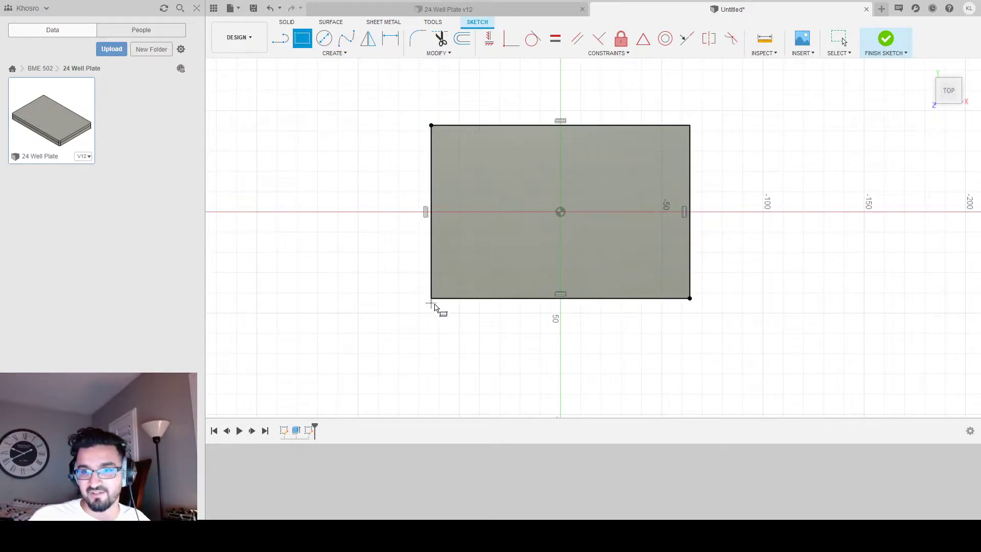
- Offset the outline rectangle inward by 1.50 mm
{"action": "left_click", "coordinate": [462, 39]}
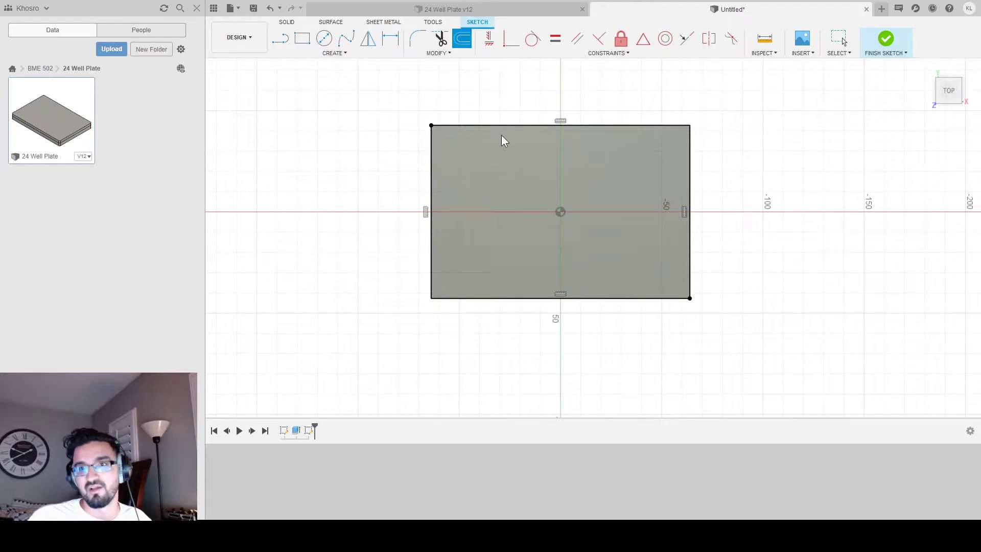
{"action": "left_click", "coordinate": [501, 125]}
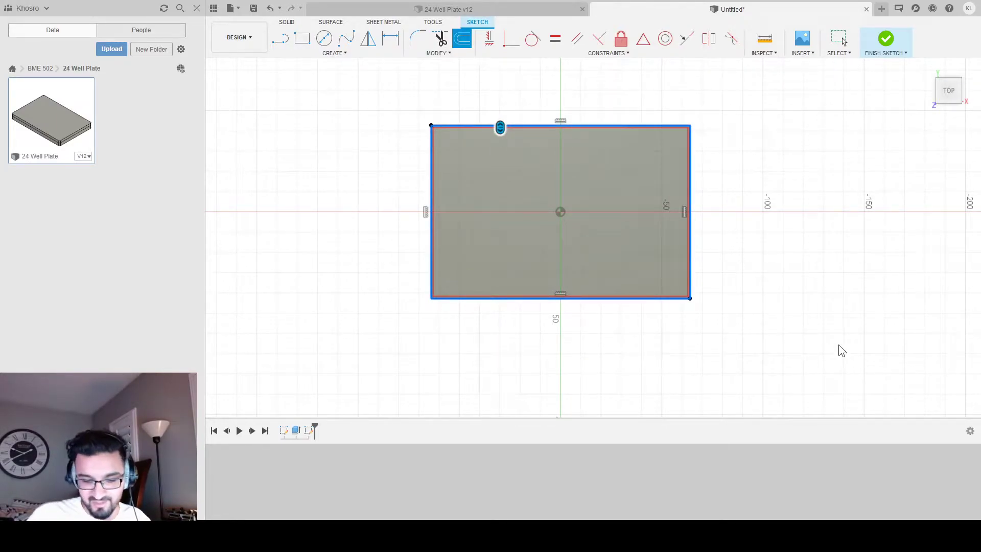
{"action": "key", "text": "Escape"}
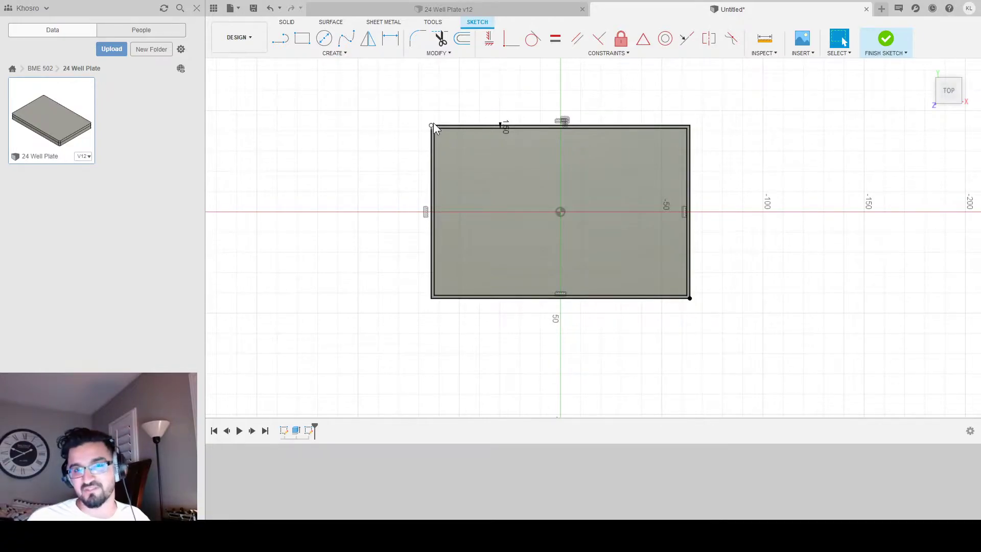
- Draw an 18.88 by 15.74 mm rectangle starting at the plate outline's upper-left corner
{"action": "key", "text": "r"}
{"action": "left_click", "coordinate": [434, 131]}
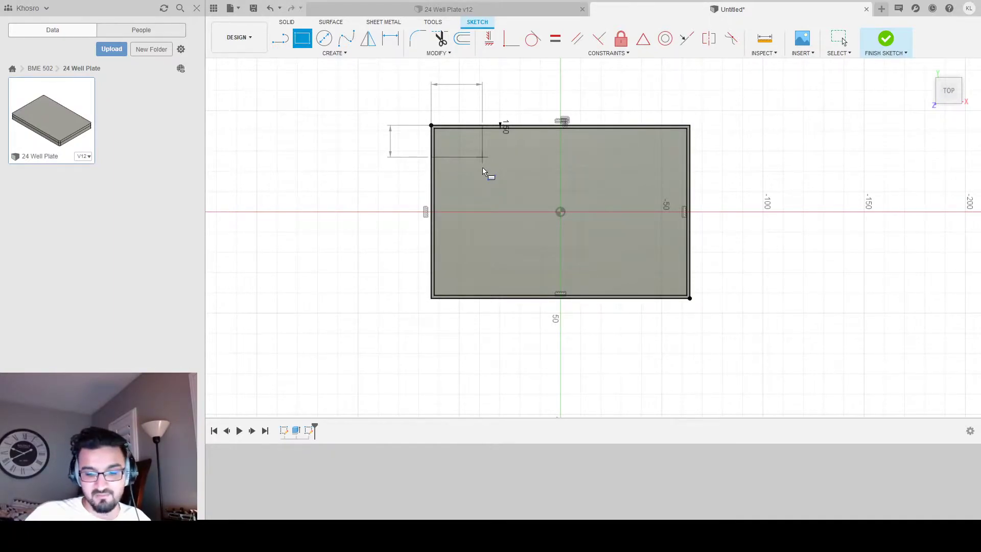
{"action": "left_click", "coordinate": [469, 157]}
{"action": "key", "text": "Escape"}
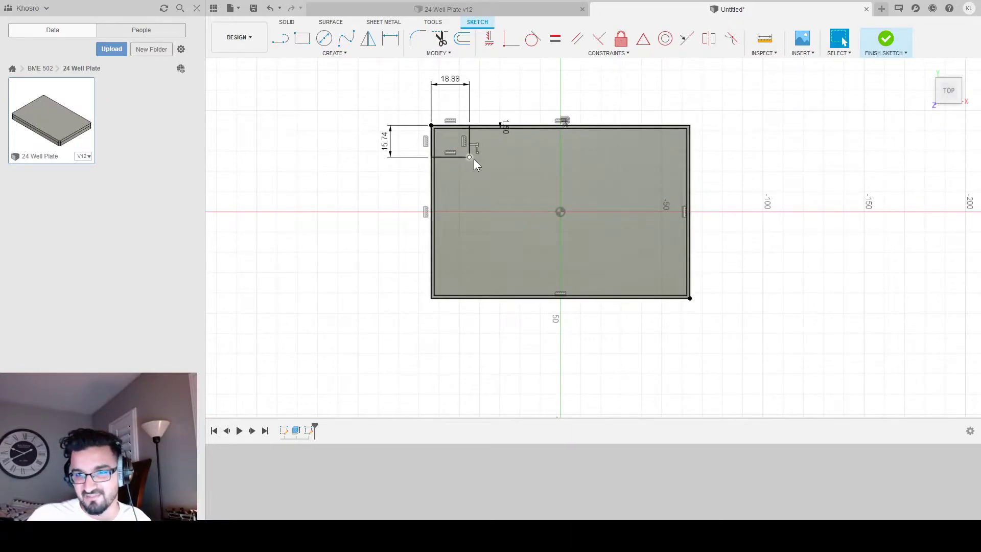
- Draw a horizontal and a vertical center line between the midpoints of the inner offset rectangle's sides
{"action": "scroll", "coordinate": [474, 158], "scroll_direction": "up", "scroll_amount": 4}
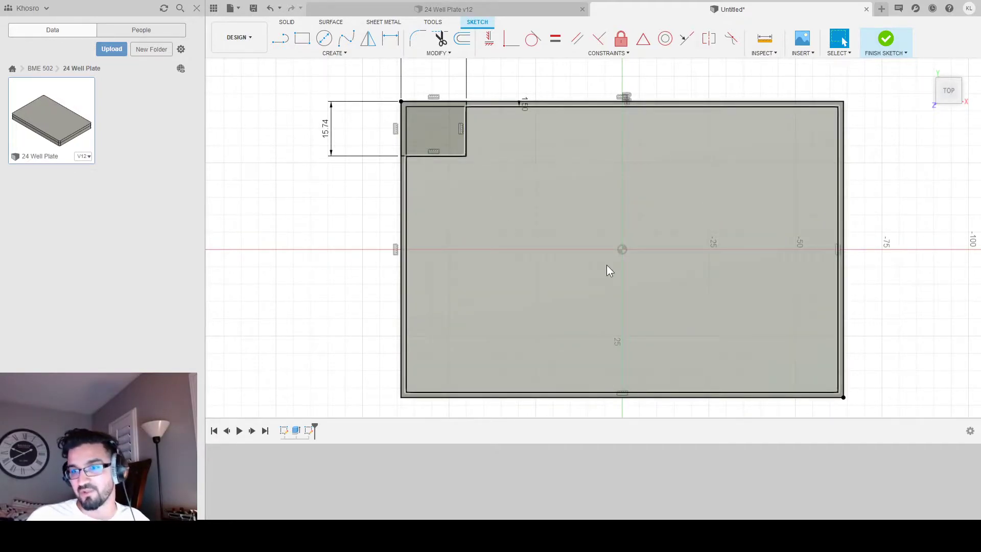
{"action": "key", "text": "l"}
{"action": "left_click", "coordinate": [408, 251]}
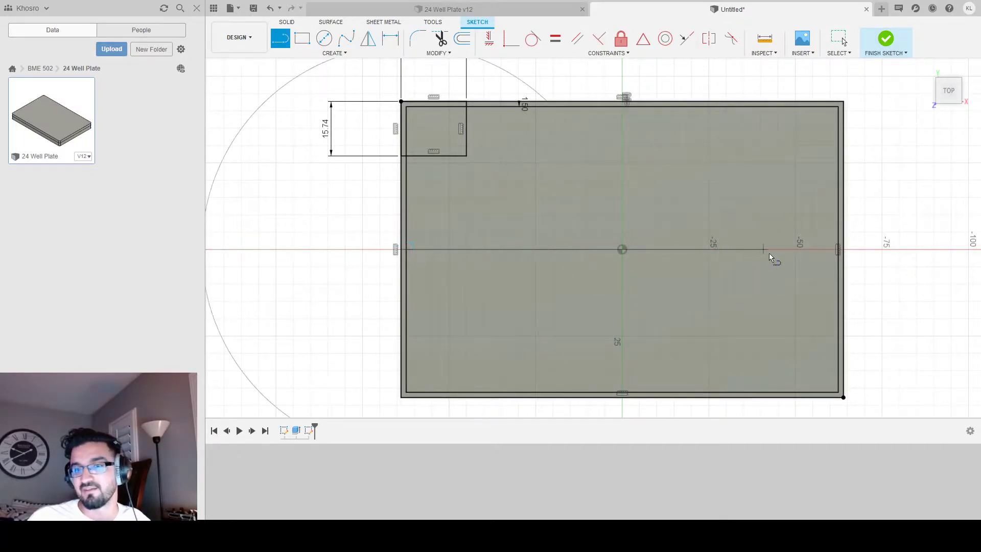
{"action": "left_click", "coordinate": [840, 250]}
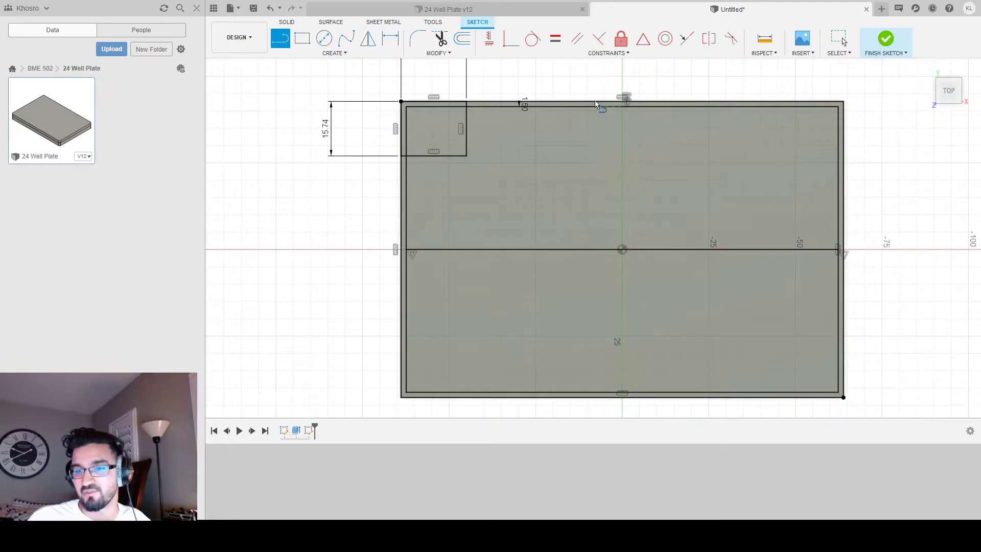
{"action": "left_click", "coordinate": [621, 109]}
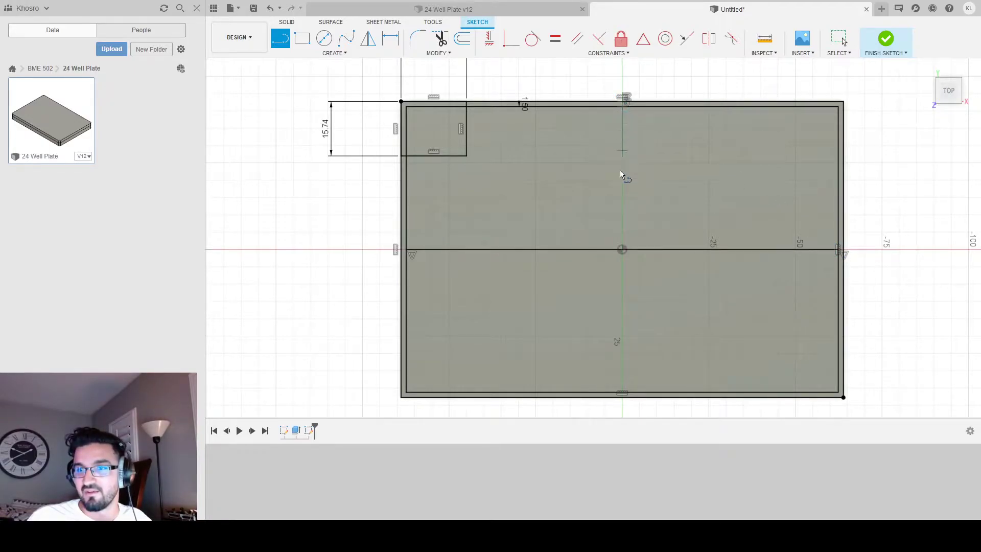
{"action": "left_click", "coordinate": [622, 393]}
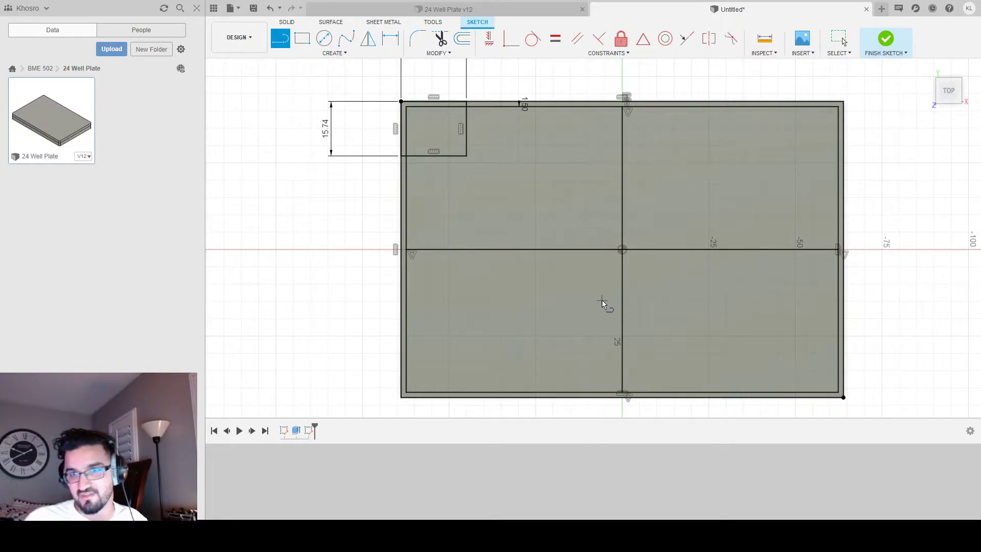
- Mirror the two inner edges of the small corner rectangle across the vertical center line
{"action": "left_click", "coordinate": [368, 40]}
{"action": "left_click", "coordinate": [446, 156]}
{"action": "left_click", "coordinate": [467, 136]}
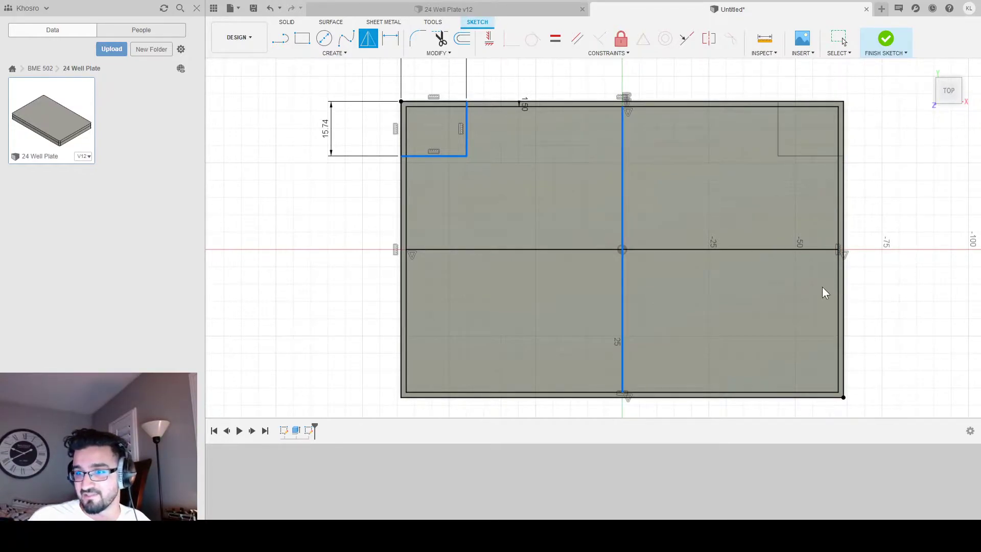
{"action": "key", "text": "Return"}
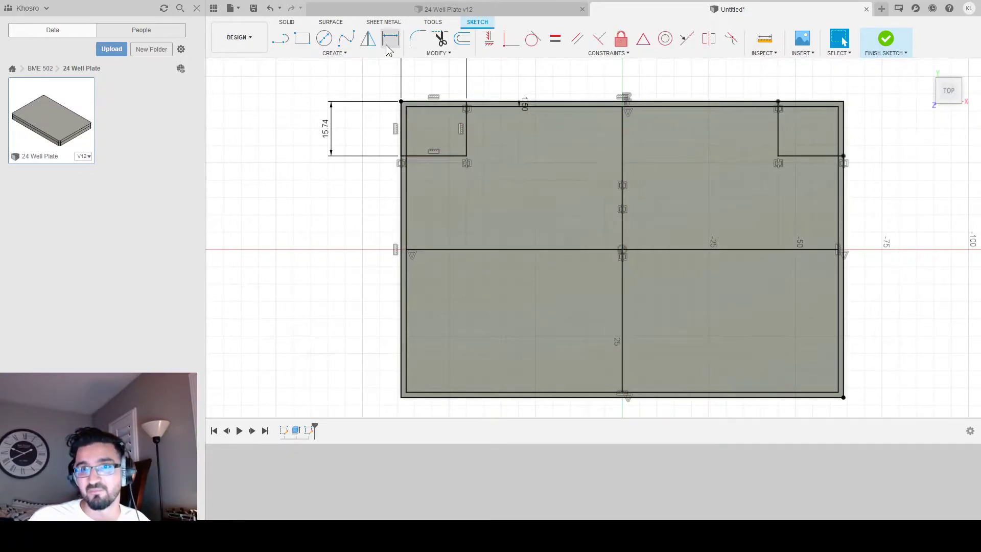
- Mirror the two inner edges of the upper-left corner rectangle across the horizontal center line
{"action": "left_click", "coordinate": [368, 45]}
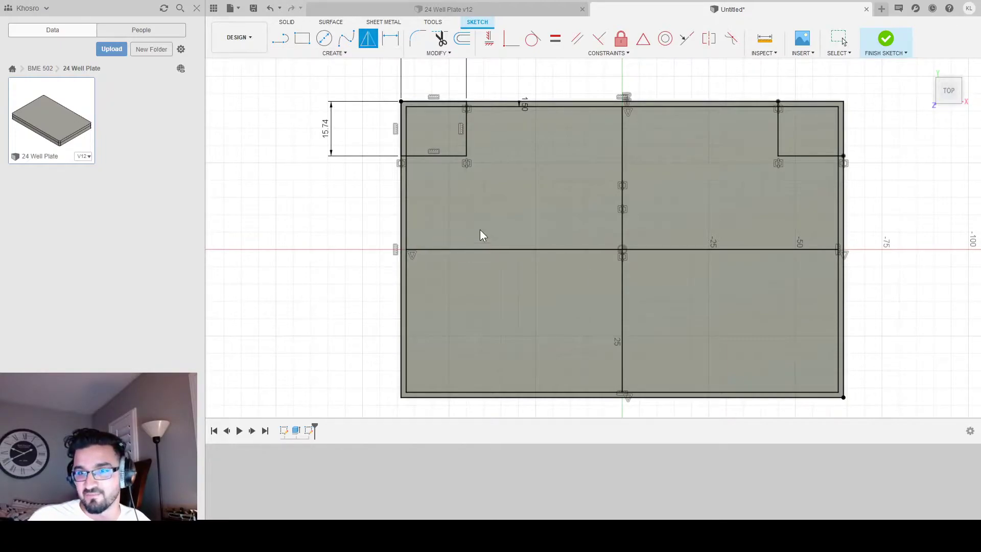
{"action": "left_click", "coordinate": [441, 155]}
{"action": "left_click", "coordinate": [466, 129]}
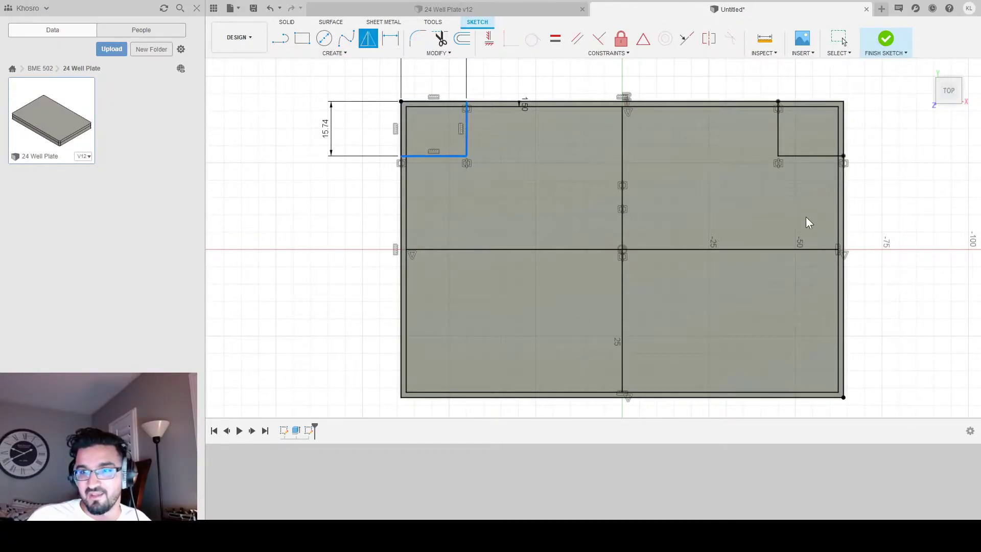
{"action": "left_click", "coordinate": [527, 249]}
{"action": "key", "text": "Return"}
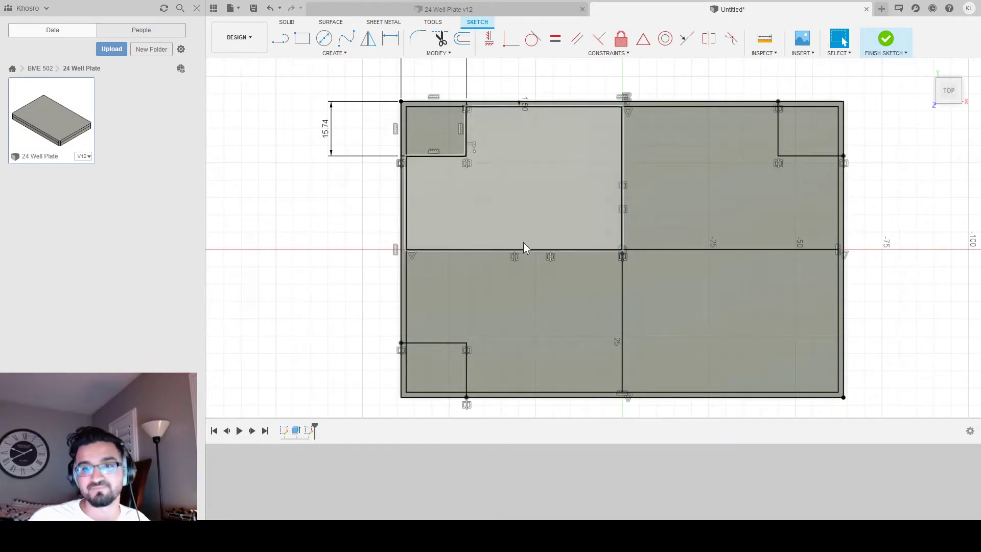
- Draw a circle of 17 mm diameter centered on the inner corner of the upper-left small rectangle
{"action": "left_click", "coordinate": [324, 39]}
{"action": "left_click", "coordinate": [466, 155]}
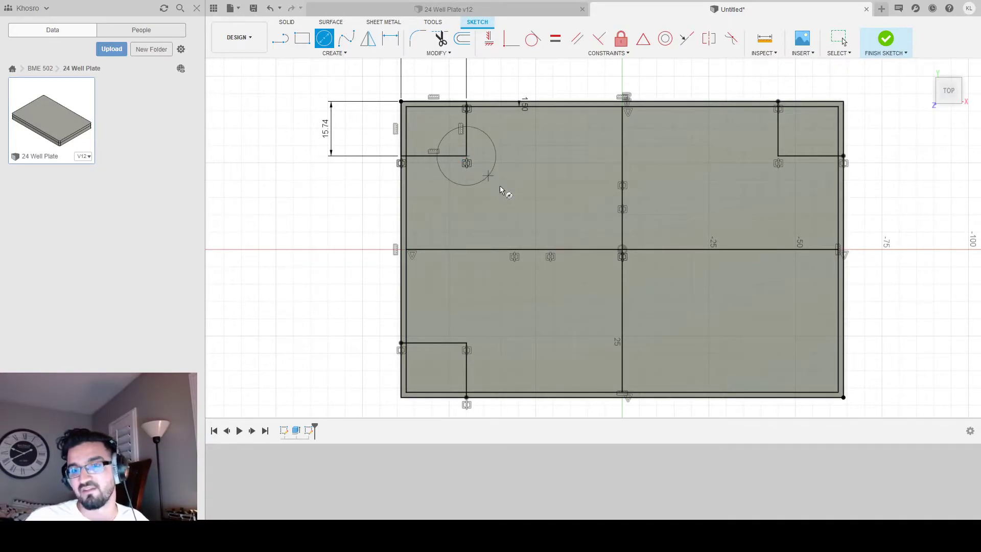
{"action": "key", "text": "Return"}
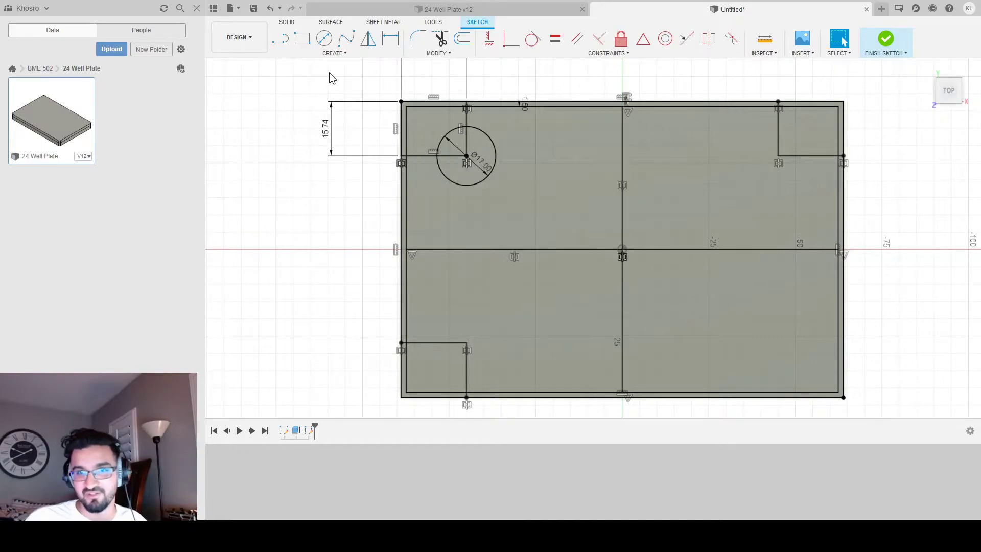
- Start a rectangular pattern of the upper-left 17 mm circle with six instances along the plate's long side
{"action": "left_click", "coordinate": [336, 58]}
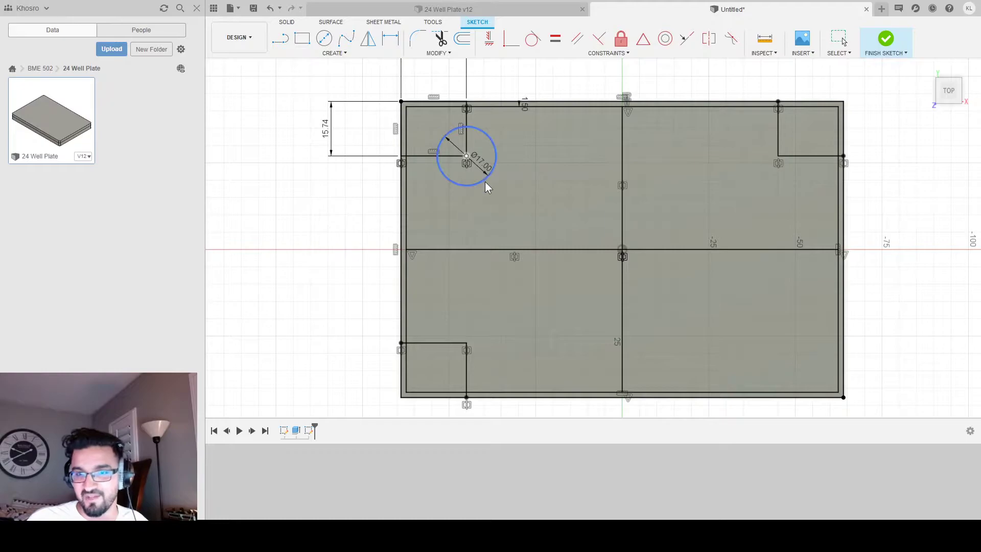
{"action": "left_click", "coordinate": [471, 184]}
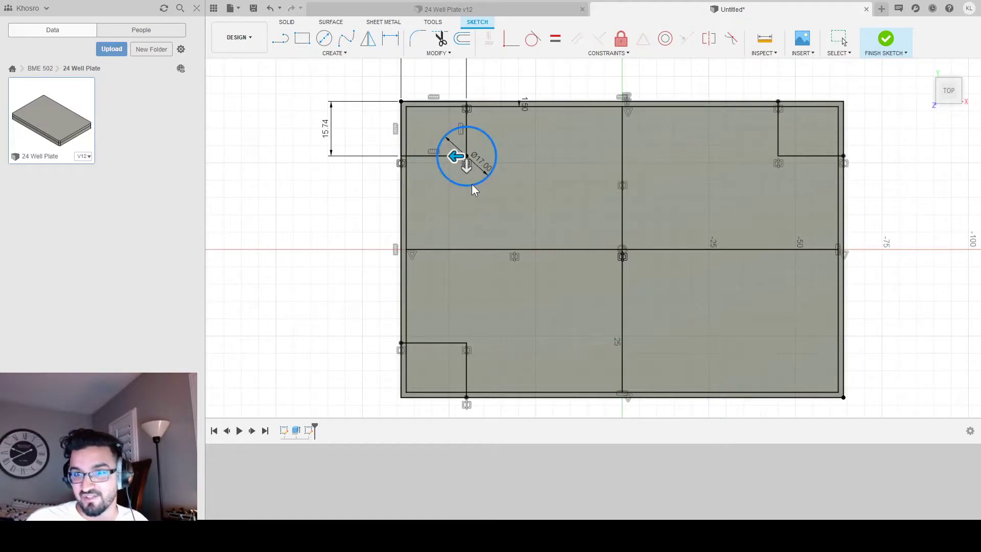
{"action": "left_click_drag", "start_coordinate": [456, 158], "coordinate": [701, 164]}
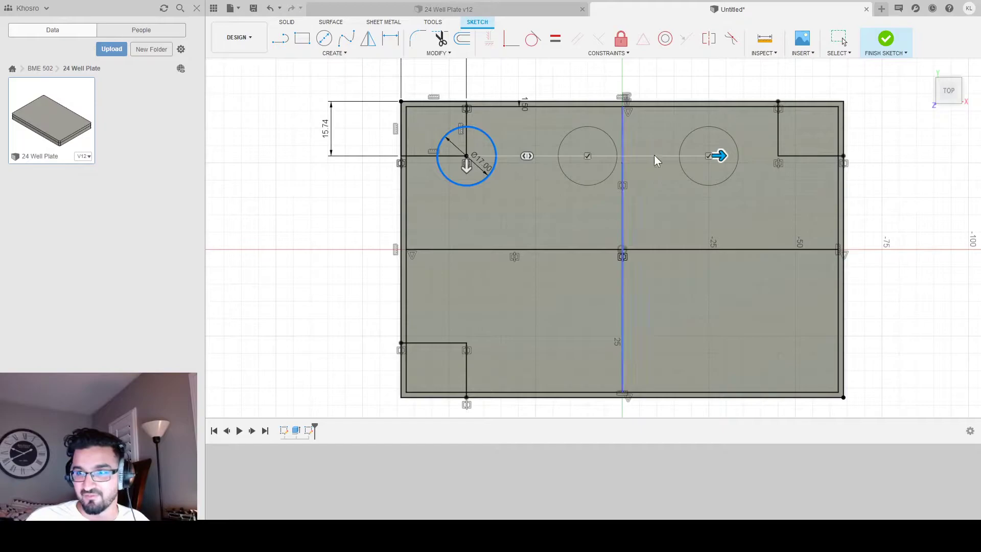
{"action": "left_click", "coordinate": [859, 181]}
{"action": "left_click", "coordinate": [859, 180]}
{"action": "left_click", "coordinate": [860, 179]}
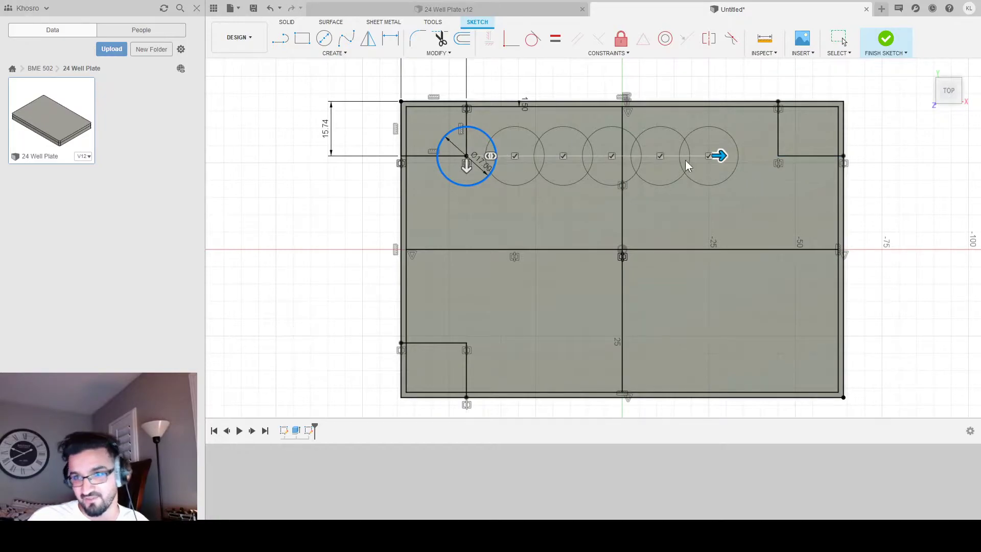
- Stretch the pattern's row so the sixth circle is centered on the inner corner of the upper-right small rectangle
{"action": "mouse_move", "coordinate": [744, 217]}
{"action": "middle_mouse_down", "text": "shift"}
{"action": "mouse_move", "coordinate": [821, 184]}
{"action": "mouse_move", "coordinate": [831, 197]}
{"action": "mouse_move", "coordinate": [822, 206]}
{"action": "middle_mouse_up", "text": "shift"}
{"action": "middle_click_drag", "start_coordinate": [708, 222], "coordinate": [451, 216]}
{"action": "scroll", "coordinate": [446, 196], "scroll_direction": "down", "scroll_amount": 3}
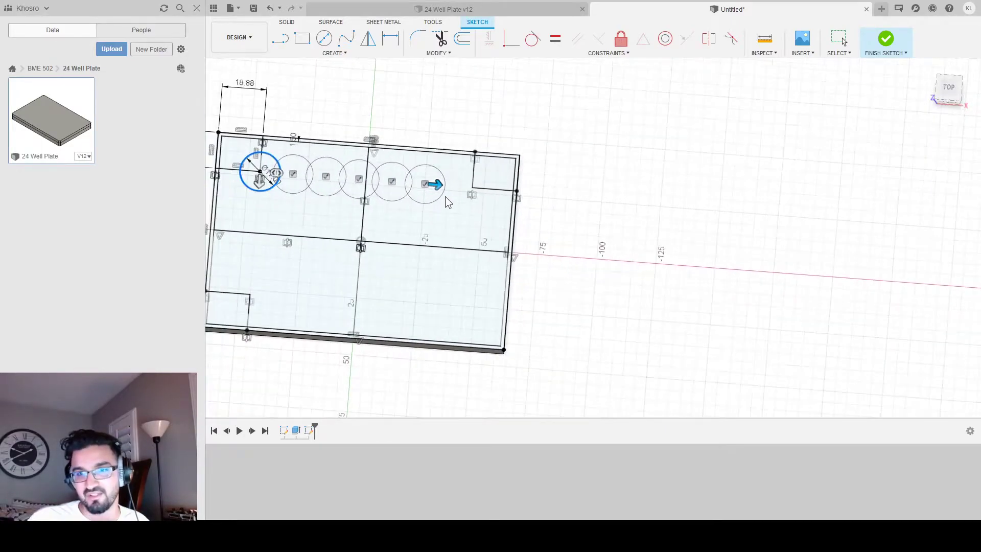
{"action": "scroll", "coordinate": [445, 196], "scroll_direction": "up", "scroll_amount": 5}
{"action": "middle_click_drag", "start_coordinate": [500, 170], "coordinate": [536, 296]}
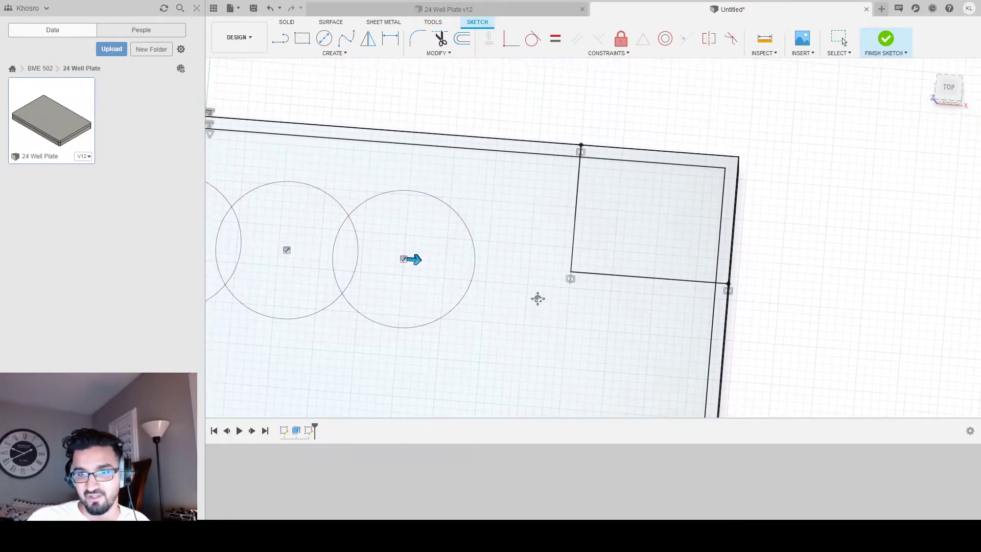
{"action": "middle_click_drag", "start_coordinate": [419, 258], "coordinate": [585, 275]}
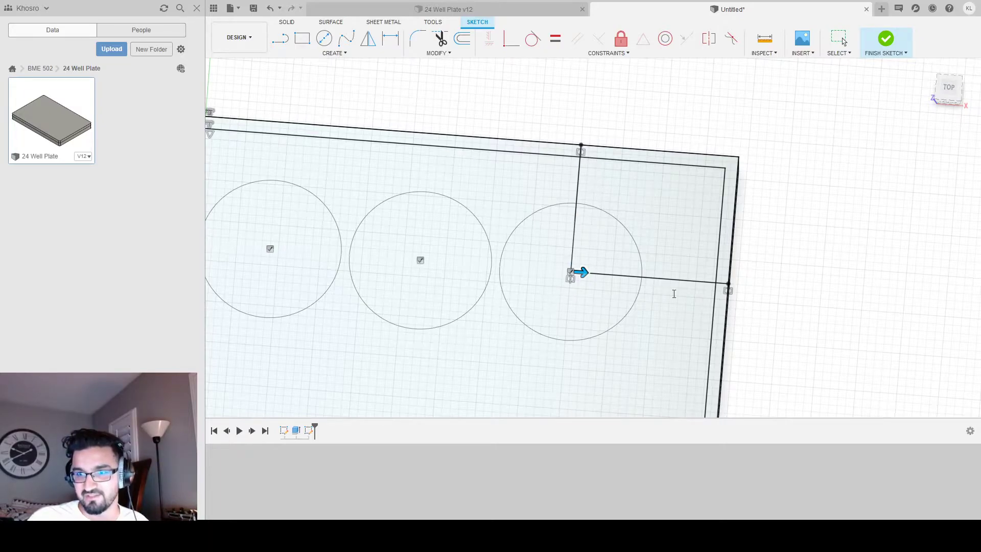
- Extend the circle pattern down the plate's short side with four rows
{"action": "mouse_move", "coordinate": [398, 352]}
{"action": "middle_mouse_down", "text": "shift"}
{"action": "mouse_move", "coordinate": [368, 337]}
{"action": "mouse_move", "coordinate": [375, 344]}
{"action": "mouse_move", "coordinate": [437, 302]}
{"action": "mouse_move", "coordinate": [577, 250]}
{"action": "mouse_move", "coordinate": [607, 250]}
{"action": "middle_mouse_up", "text": "shift"}
{"action": "scroll", "coordinate": [373, 334], "scroll_direction": "up", "scroll_amount": 3}
{"action": "scroll", "coordinate": [373, 336], "scroll_direction": "down", "scroll_amount": 4}
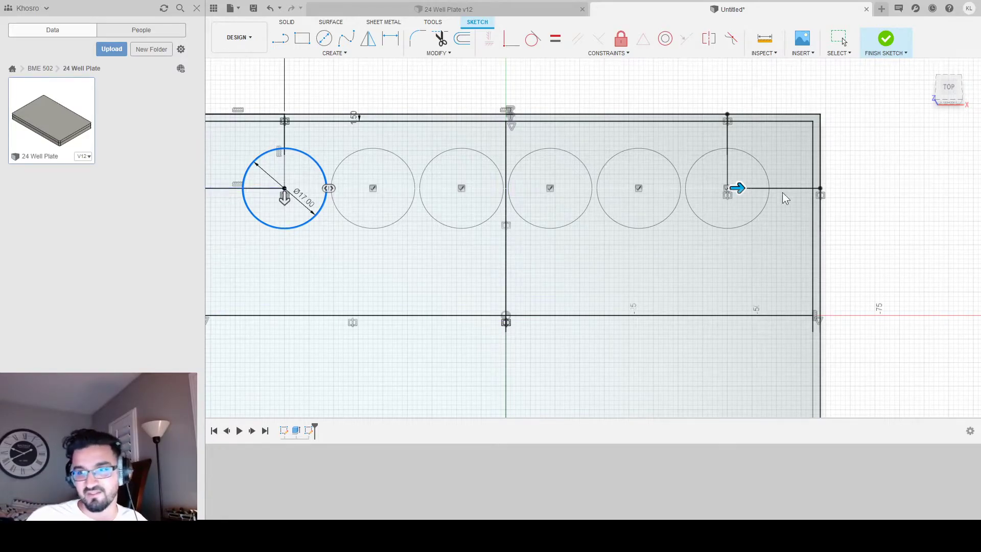
{"action": "scroll", "coordinate": [324, 319], "scroll_direction": "up", "scroll_amount": 1}
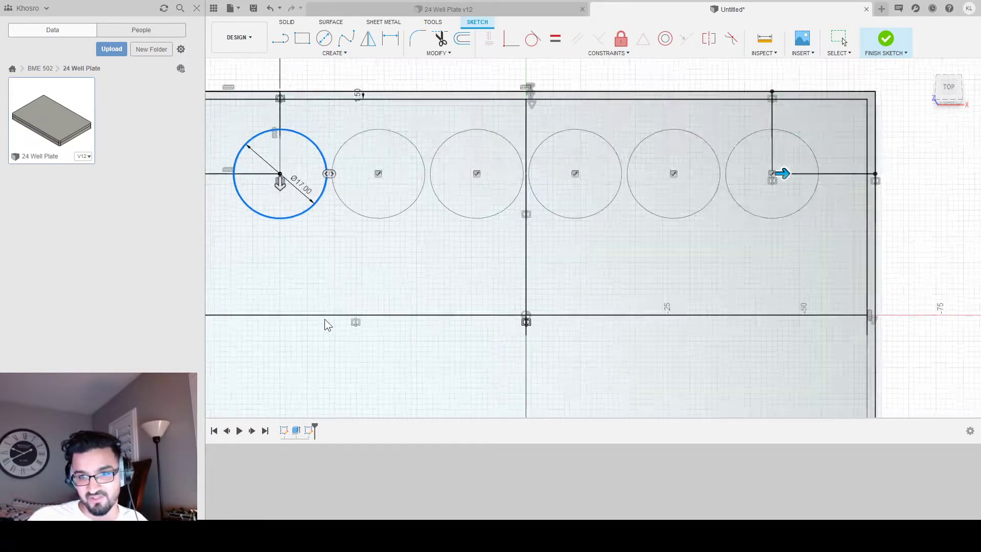
{"action": "scroll", "coordinate": [324, 319], "scroll_direction": "down", "scroll_amount": 3}
{"action": "mouse_move", "coordinate": [324, 366]}
{"action": "middle_mouse_down", "text": "shift"}
{"action": "mouse_move", "coordinate": [324, 355]}
{"action": "mouse_move", "coordinate": [334, 373]}
{"action": "mouse_move", "coordinate": [370, 287]}
{"action": "middle_mouse_up", "text": "shift"}
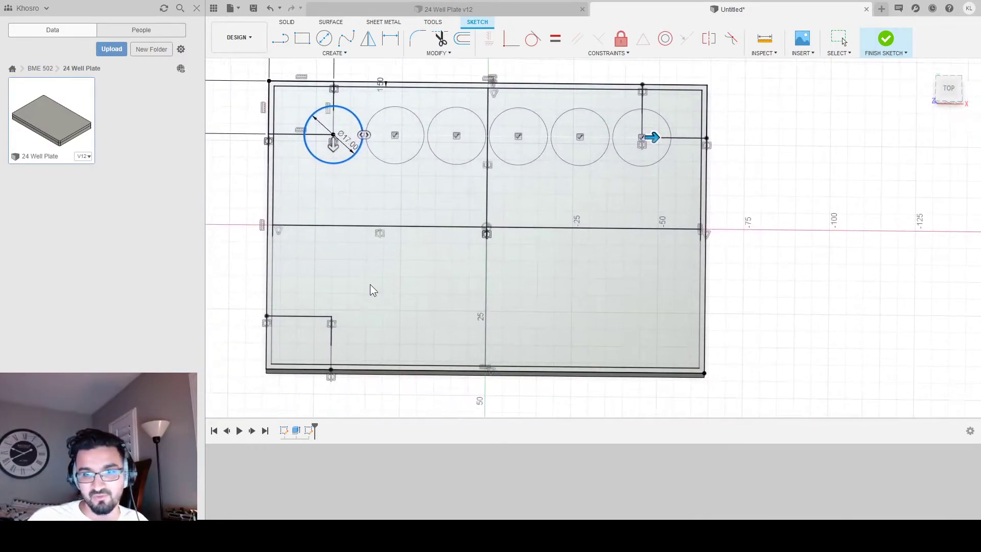
{"action": "mouse_move", "coordinate": [333, 146]}
{"action": "left_mouse_down"}
{"action": "mouse_move", "coordinate": [330, 324]}
{"action": "mouse_move", "coordinate": [336, 289]}
{"action": "left_mouse_up"}
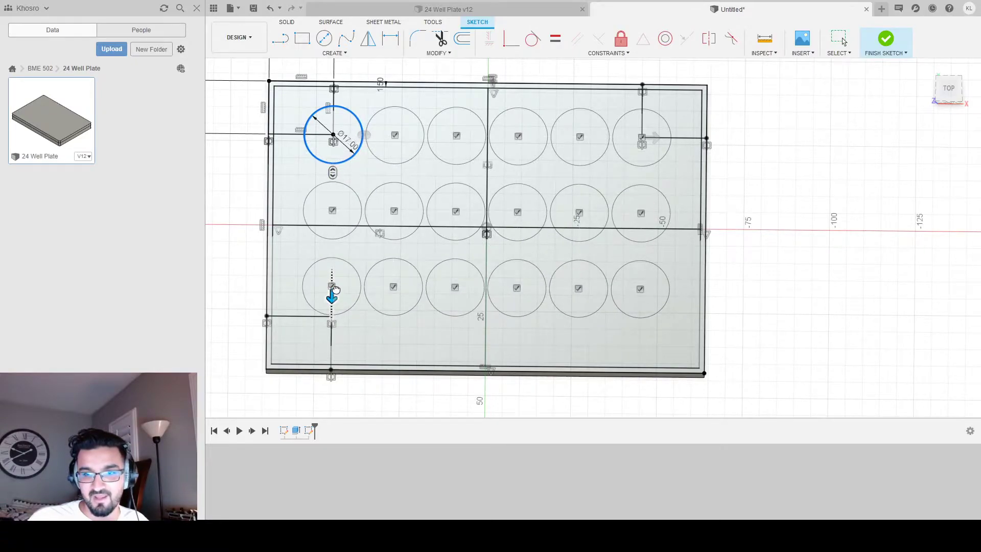
{"action": "left_click", "coordinate": [483, 311]}
{"action": "left_click_drag", "start_coordinate": [332, 295], "coordinate": [332, 328]}
{"action": "scroll", "coordinate": [332, 328], "scroll_direction": "down", "scroll_amount": 2}
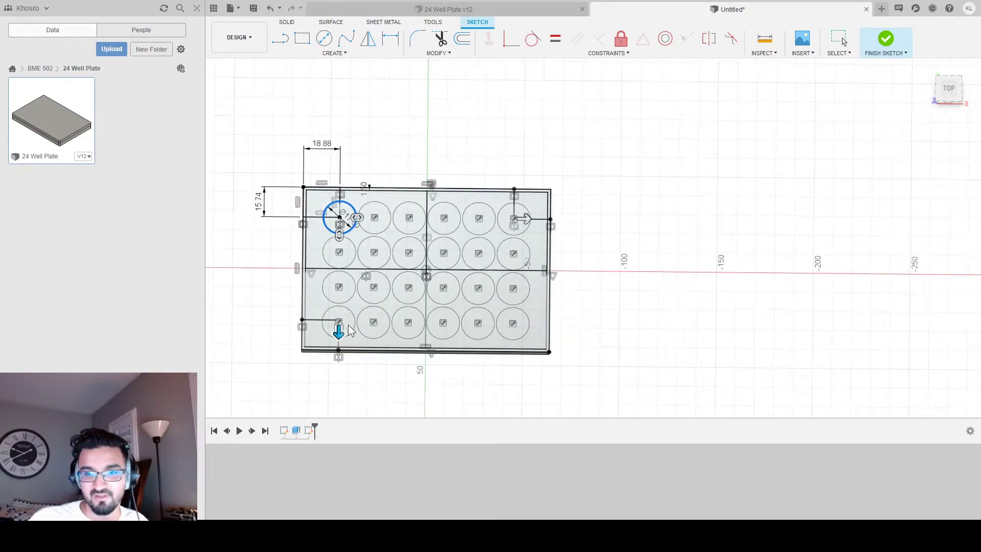
- Adjust the pattern's row distance so the last row's first circle is centered on the lower-left small rectangle's inner corner
{"action": "scroll", "coordinate": [349, 332], "scroll_direction": "up", "scroll_amount": 10}
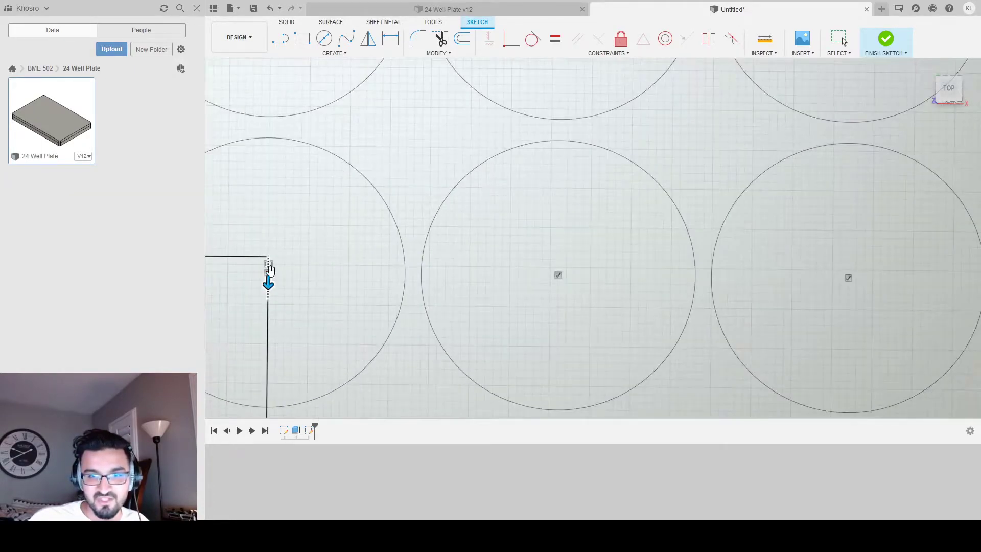
{"action": "scroll", "coordinate": [271, 274], "scroll_direction": "up", "scroll_amount": 5}
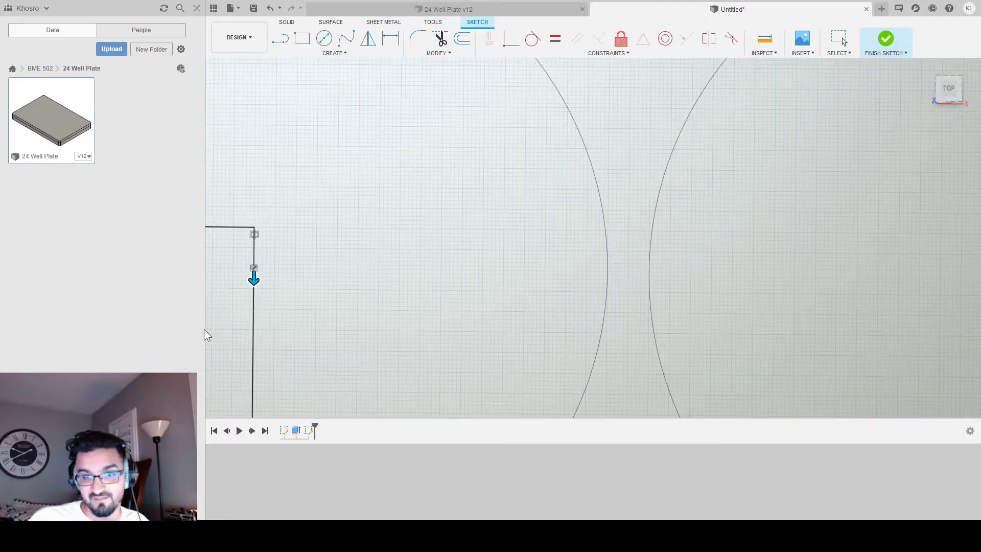
{"action": "scroll", "coordinate": [250, 341], "scroll_direction": "down", "scroll_amount": 3}
{"action": "scroll", "coordinate": [258, 341], "scroll_direction": "up", "scroll_amount": 3}
{"action": "scroll", "coordinate": [289, 384], "scroll_direction": "up", "scroll_amount": 1}
{"action": "middle_click_drag", "start_coordinate": [290, 383], "coordinate": [541, 291]}
{"action": "middle_click_drag", "start_coordinate": [431, 348], "coordinate": [479, 345]}
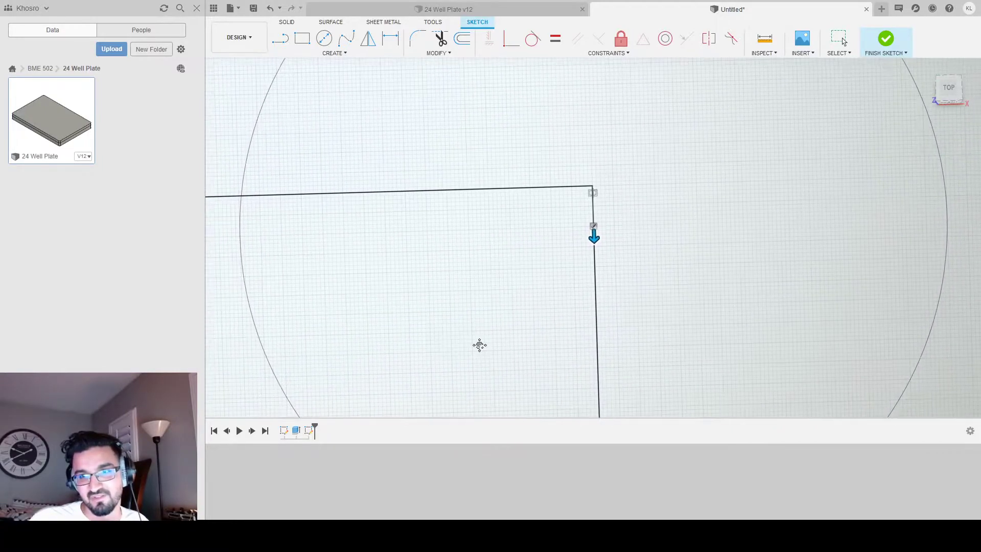
{"action": "middle_click_drag", "start_coordinate": [546, 385], "coordinate": [618, 363]}
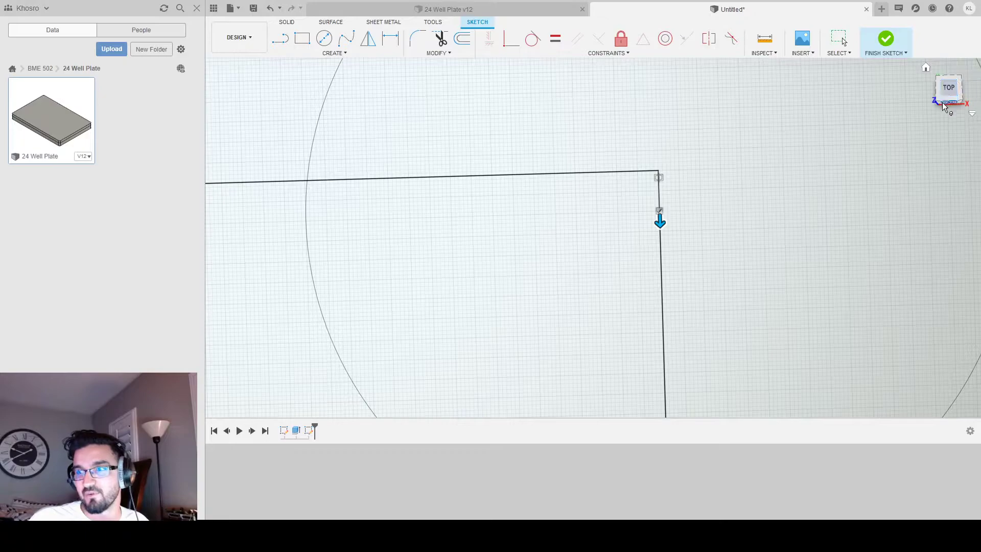
{"action": "mouse_move", "coordinate": [948, 102]}
{"action": "left_mouse_down"}
{"action": "mouse_move", "coordinate": [977, 74]}
{"action": "mouse_move", "coordinate": [878, 122]}
{"action": "left_mouse_up"}
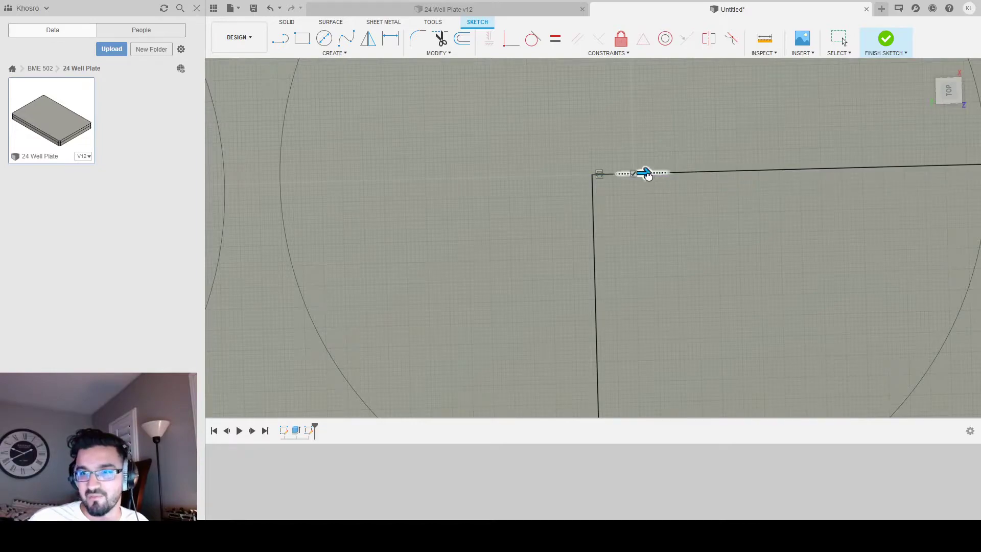
{"action": "left_click_drag", "start_coordinate": [643, 175], "coordinate": [605, 175]}
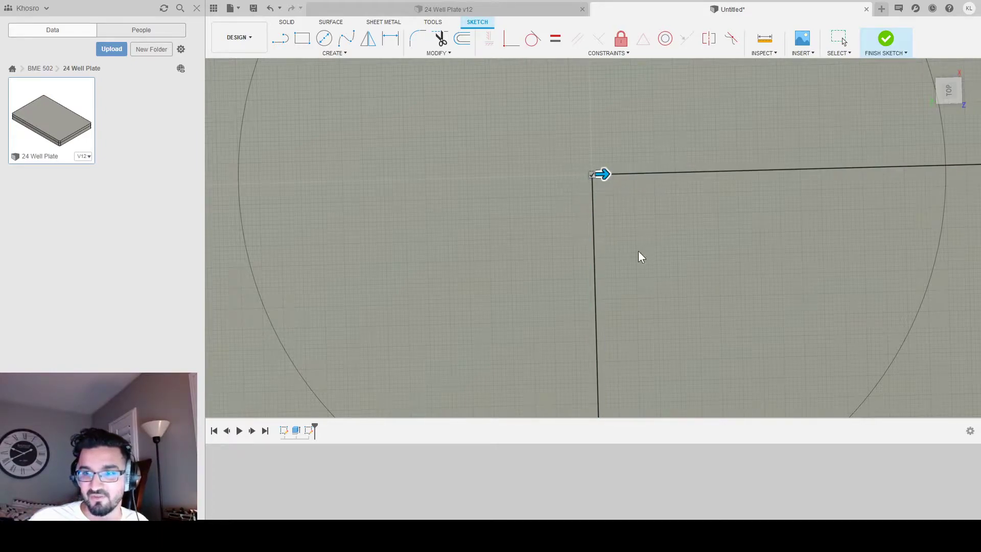
- Accept the six-by-four rectangular pattern of well circles
{"action": "left_click", "coordinate": [952, 95]}
{"action": "left_click", "coordinate": [975, 77]}
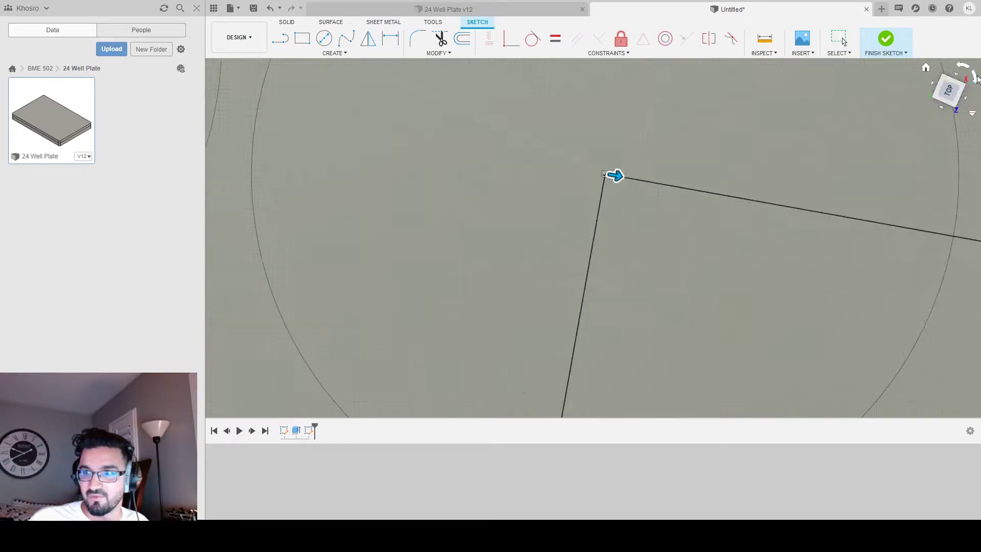
{"action": "scroll", "coordinate": [607, 258], "scroll_direction": "down", "scroll_amount": 5}
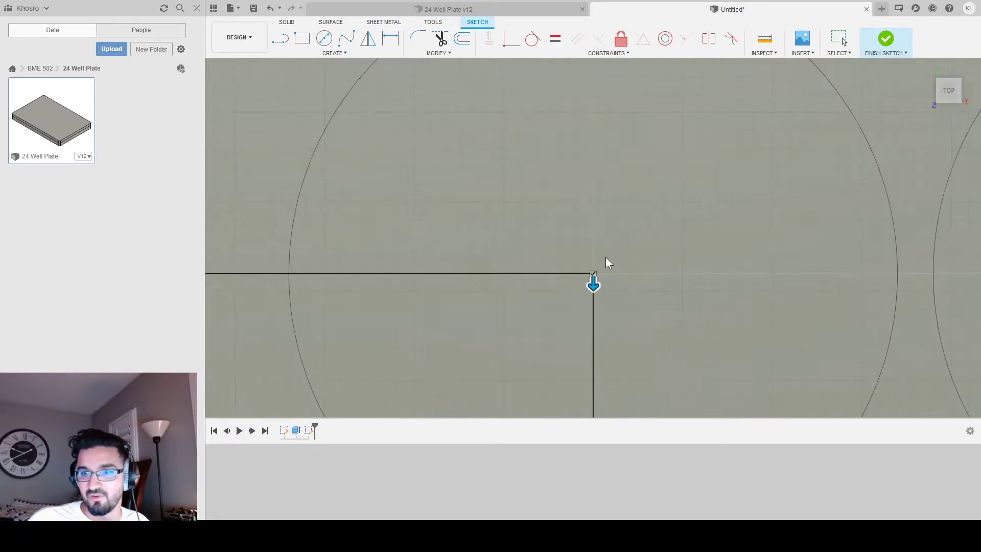
{"action": "scroll", "coordinate": [608, 261], "scroll_direction": "down", "scroll_amount": 2}
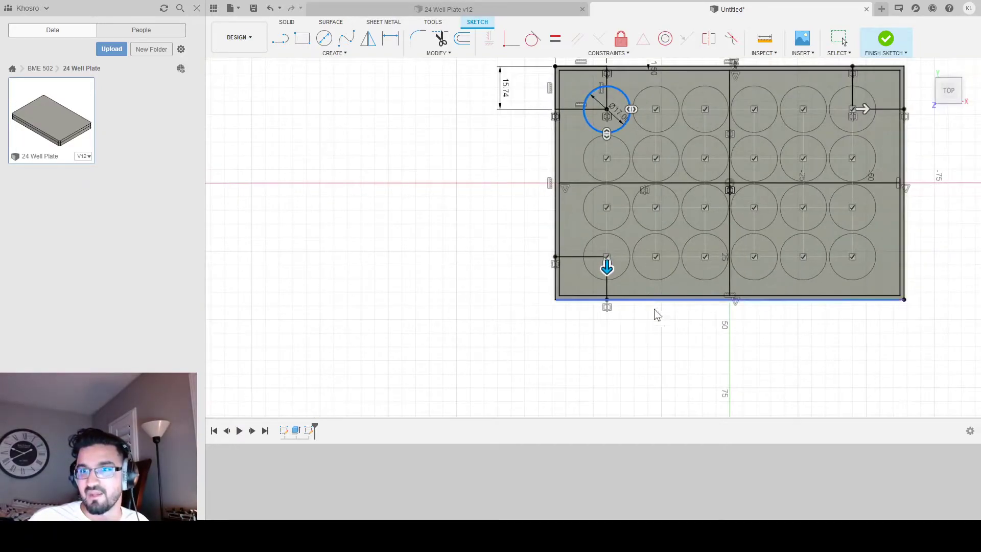
{"action": "middle_click_drag", "start_coordinate": [660, 327], "coordinate": [659, 326], "text": "shift"}
{"action": "mouse_move", "coordinate": [497, 309]}
{"action": "middle_mouse_down"}
{"action": "mouse_move", "coordinate": [532, 338]}
{"action": "mouse_move", "coordinate": [530, 158]}
{"action": "middle_mouse_up"}
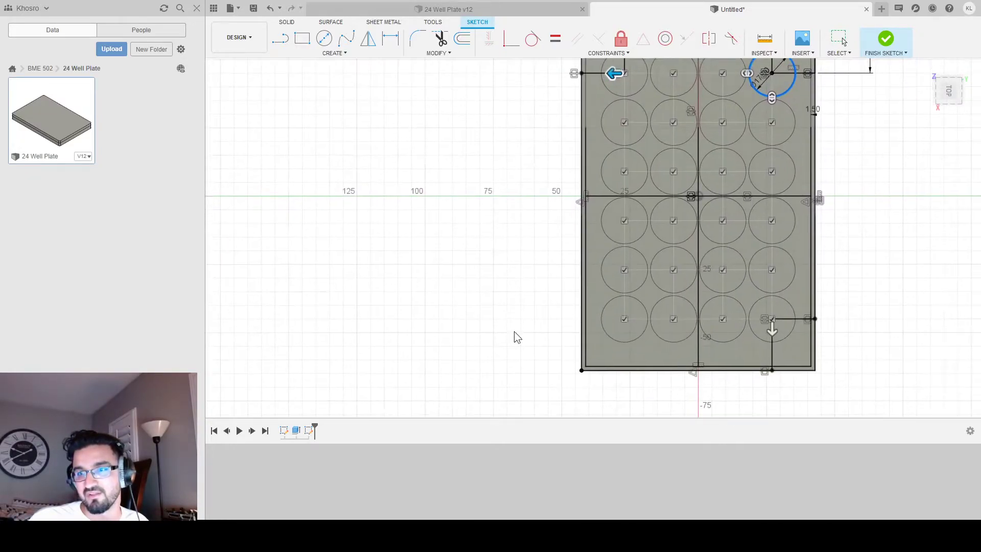
{"action": "scroll", "coordinate": [567, 324], "scroll_direction": "down", "scroll_amount": 1}
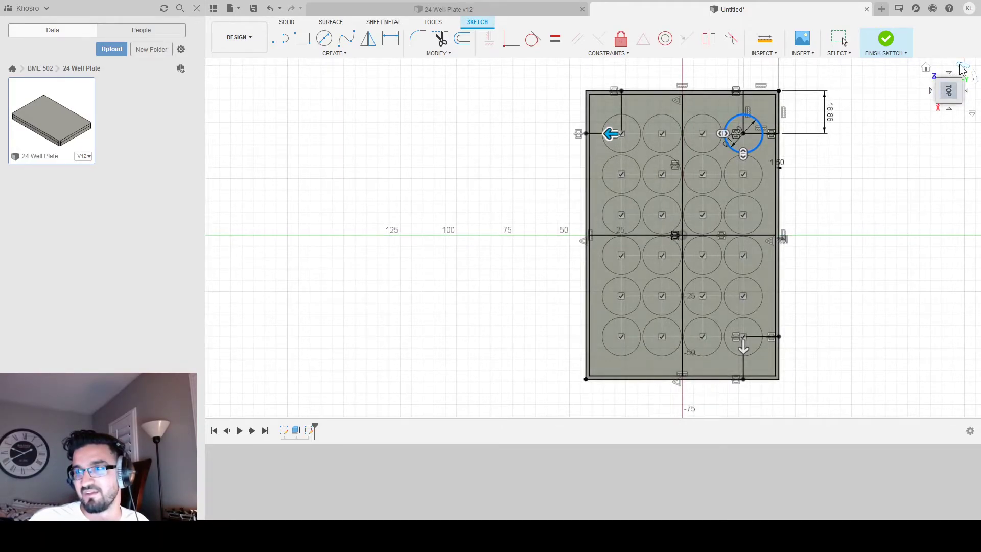
{"action": "left_click", "coordinate": [968, 83]}
{"action": "middle_click_drag", "start_coordinate": [590, 156], "coordinate": [558, 260]}
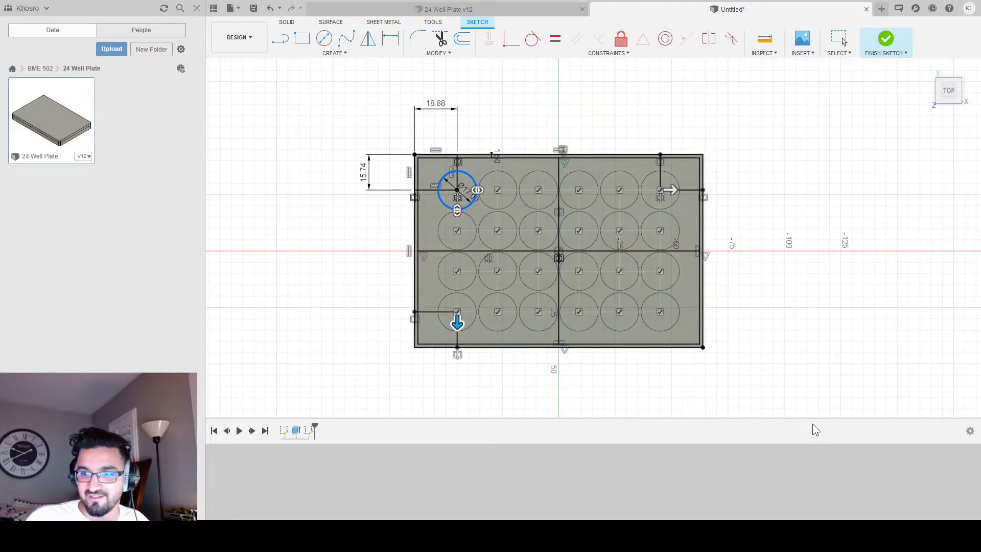
{"action": "key", "text": "Return"}
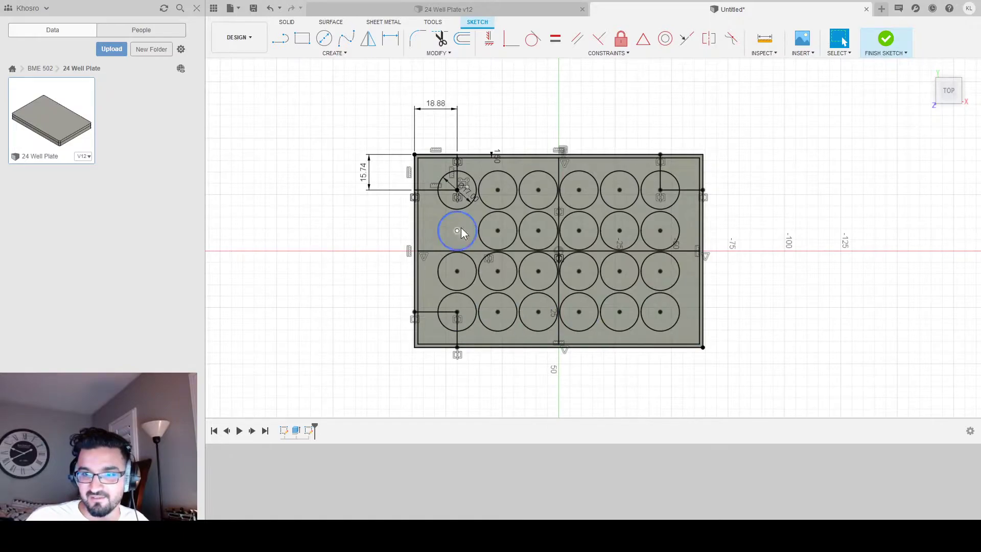
- Set the diameter of the upper-left well circle to 16 mm
{"action": "scroll", "coordinate": [443, 194], "scroll_direction": "down", "scroll_amount": 2}
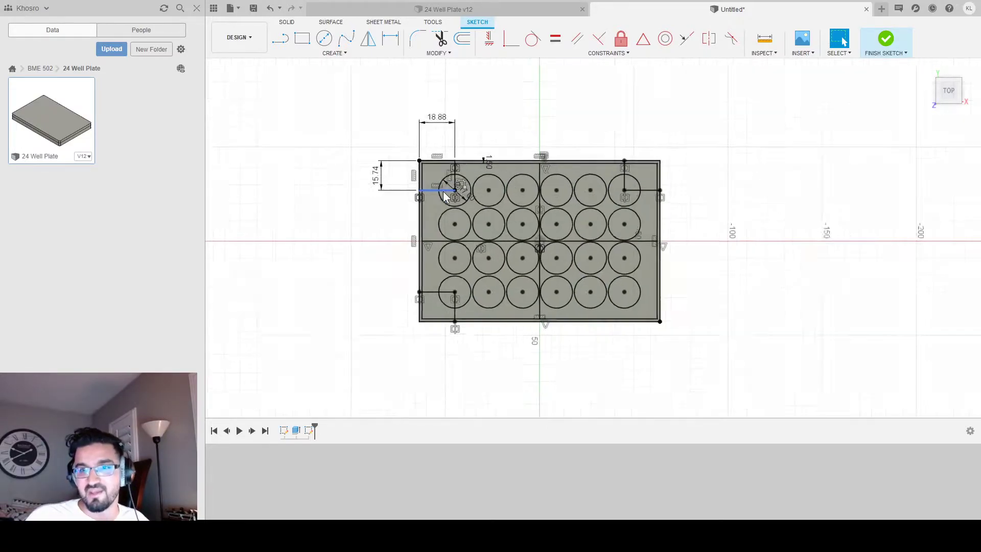
{"action": "scroll", "coordinate": [443, 192], "scroll_direction": "up", "scroll_amount": 4}
{"action": "scroll", "coordinate": [545, 259], "scroll_direction": "down", "scroll_amount": 3}
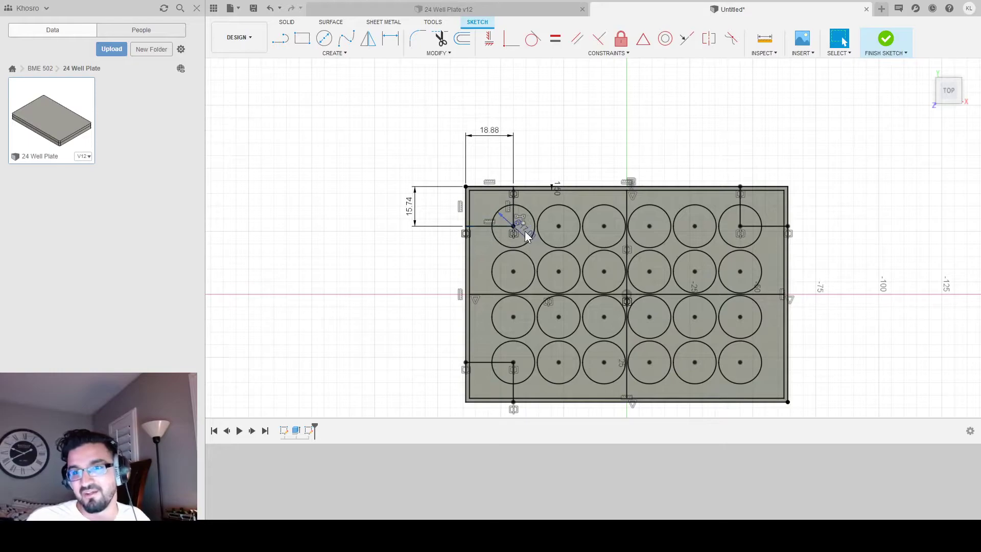
{"action": "left_click", "coordinate": [526, 244]}
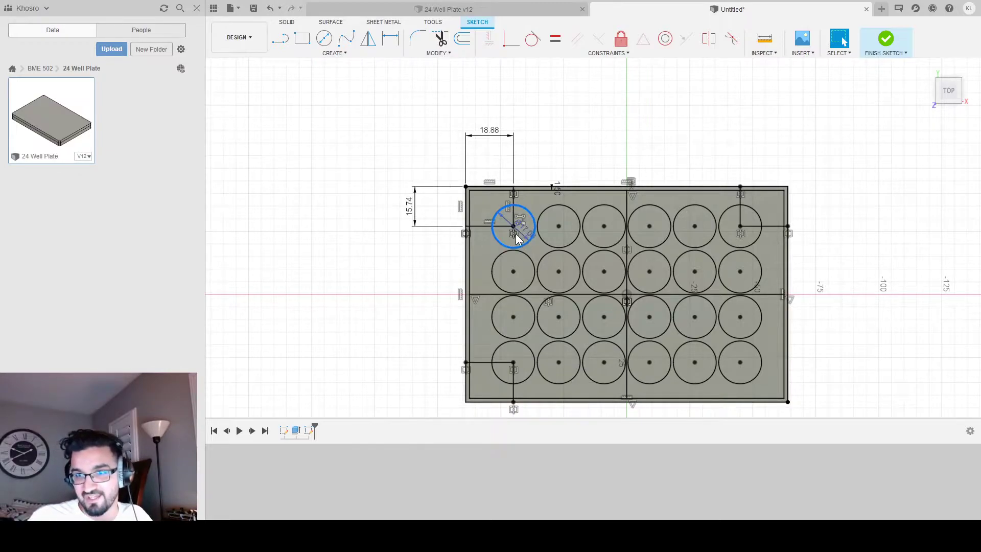
{"action": "key", "text": "Escape"}
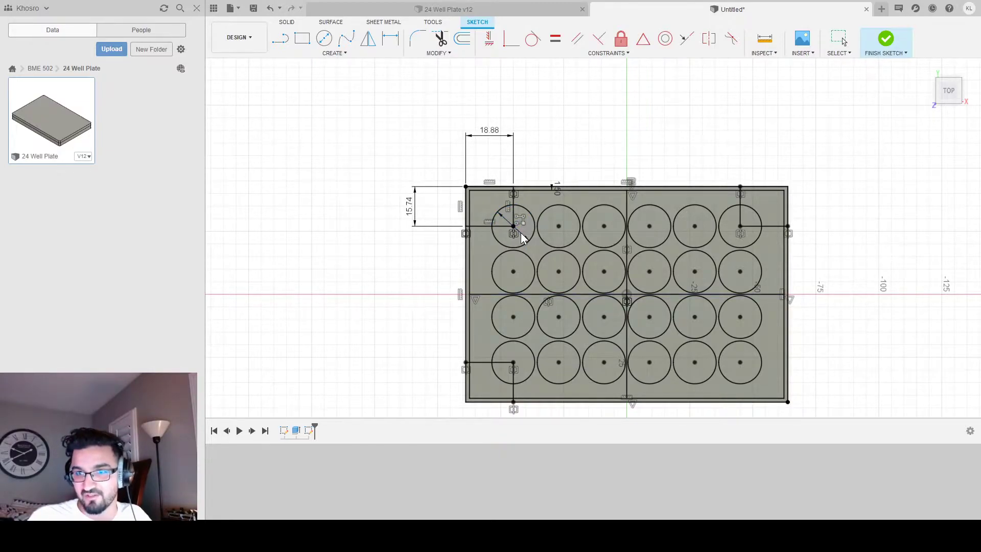
{"action": "key", "text": "Return"}
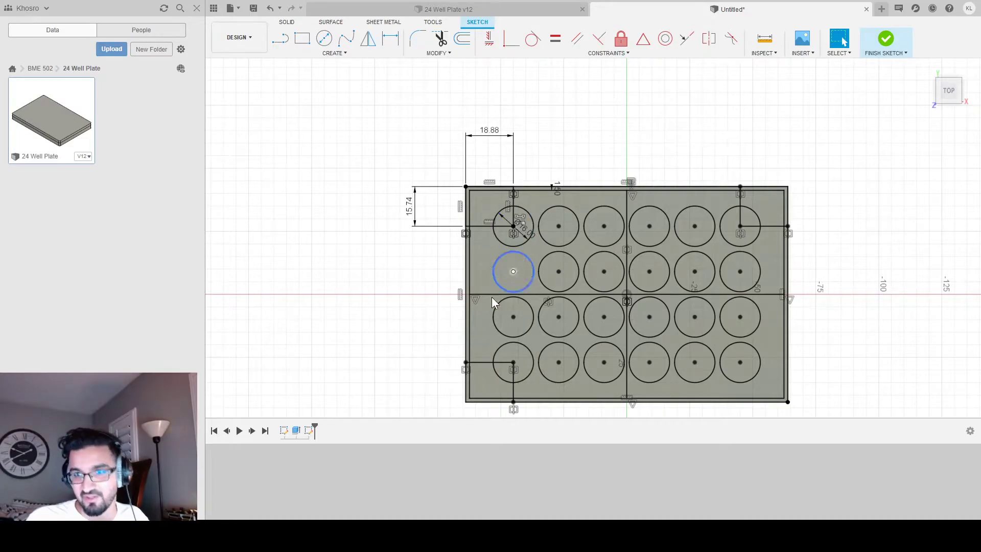
- Finish the sketch and extrude the four plate regions around the well circles, leaving out the 24 circles and the outer rim
{"action": "left_click", "coordinate": [965, 328]}
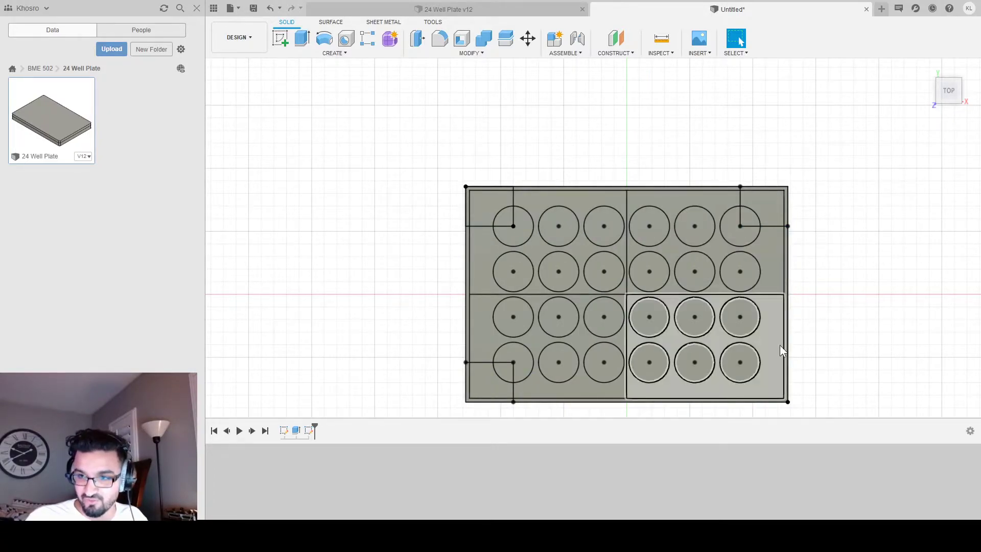
{"action": "left_click", "coordinate": [490, 335]}
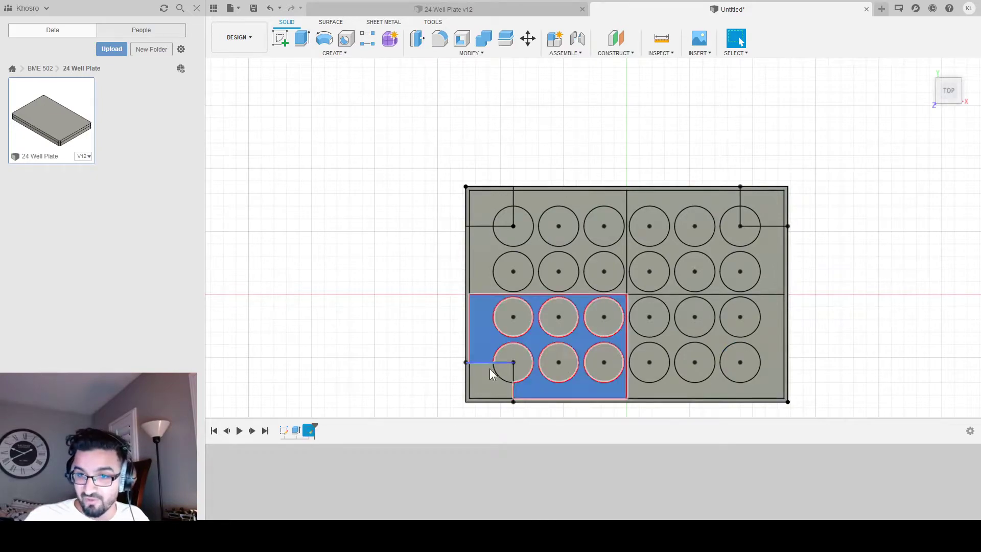
{"action": "left_click", "coordinate": [489, 258]}
{"action": "left_click", "coordinate": [484, 199]}
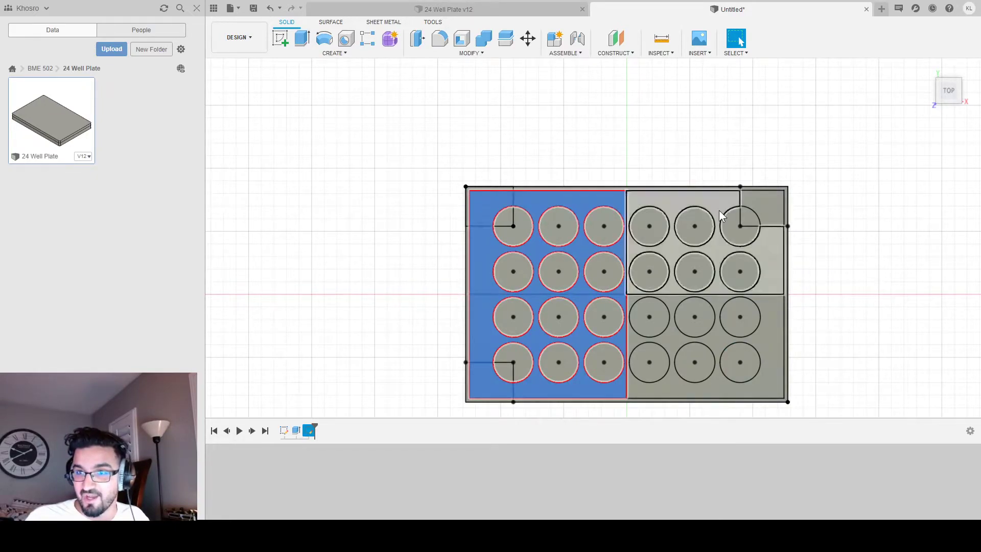
{"action": "left_click", "coordinate": [762, 250]}
{"action": "left_click", "coordinate": [761, 204]}
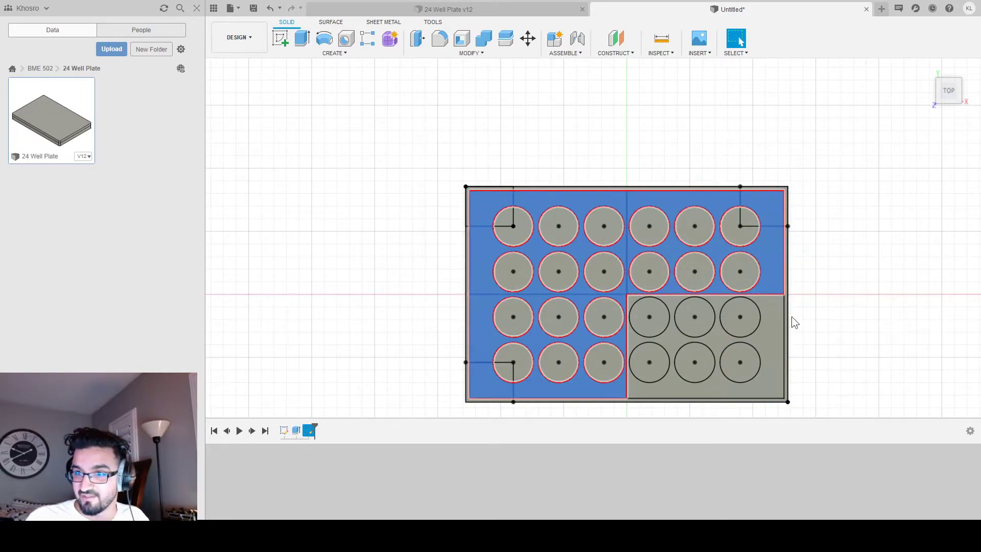
{"action": "left_click", "coordinate": [779, 326]}
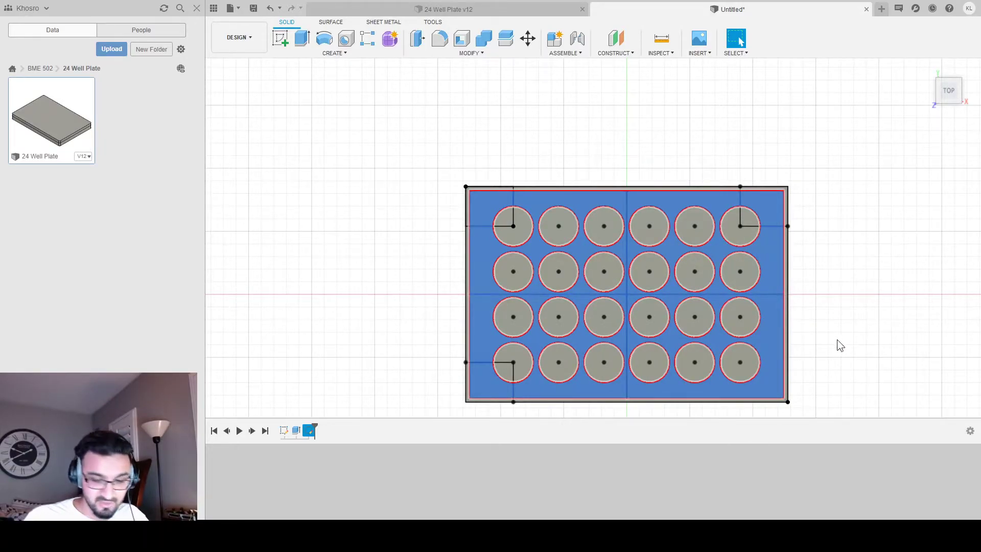
{"action": "key", "text": "e"}
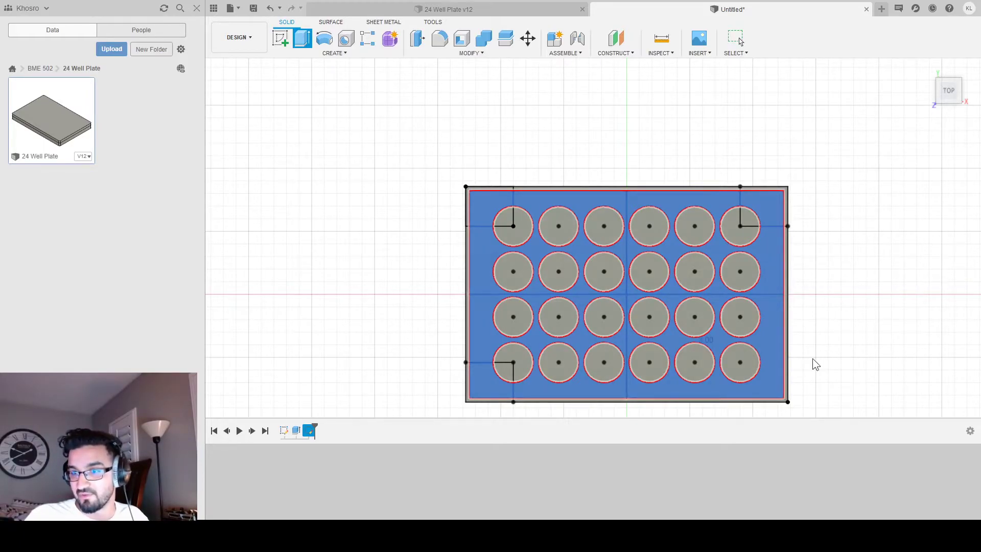
{"action": "key", "text": "Return"}
{"action": "middle_click_drag", "start_coordinate": [788, 376], "coordinate": [774, 307], "text": "shift"}
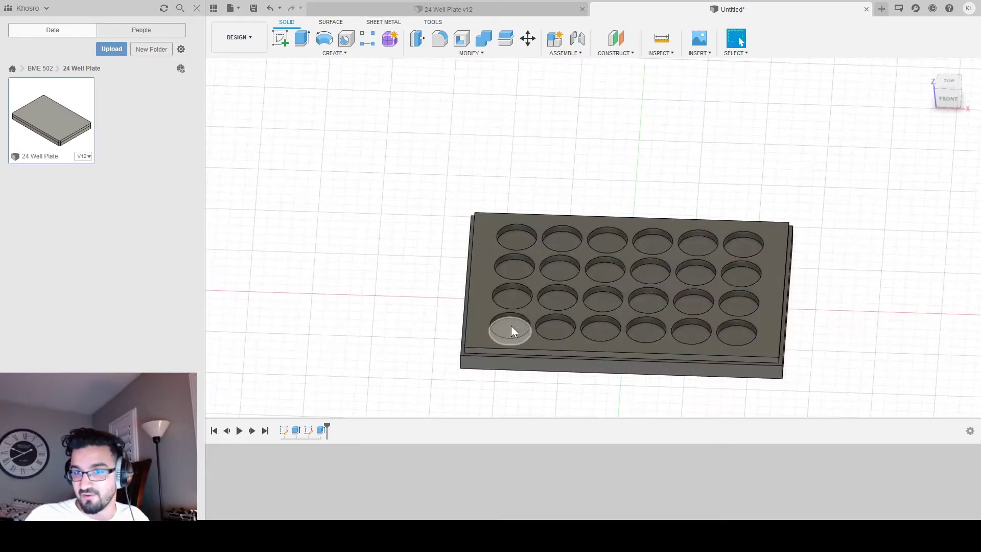
{"action": "middle_click_drag", "start_coordinate": [571, 298], "coordinate": [578, 344], "text": "shift"}
{"action": "left_click", "coordinate": [518, 238]}
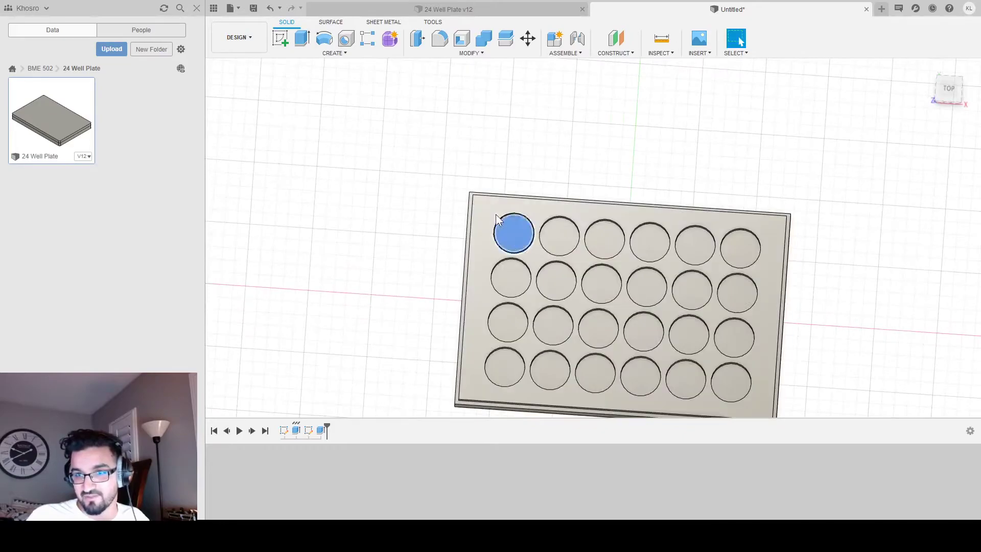
{"action": "left_click", "coordinate": [481, 205]}
{"action": "left_click", "coordinate": [452, 181]}
{"action": "left_click", "coordinate": [517, 235]}
{"action": "left_click_drag", "start_coordinate": [445, 148], "coordinate": [810, 428]}
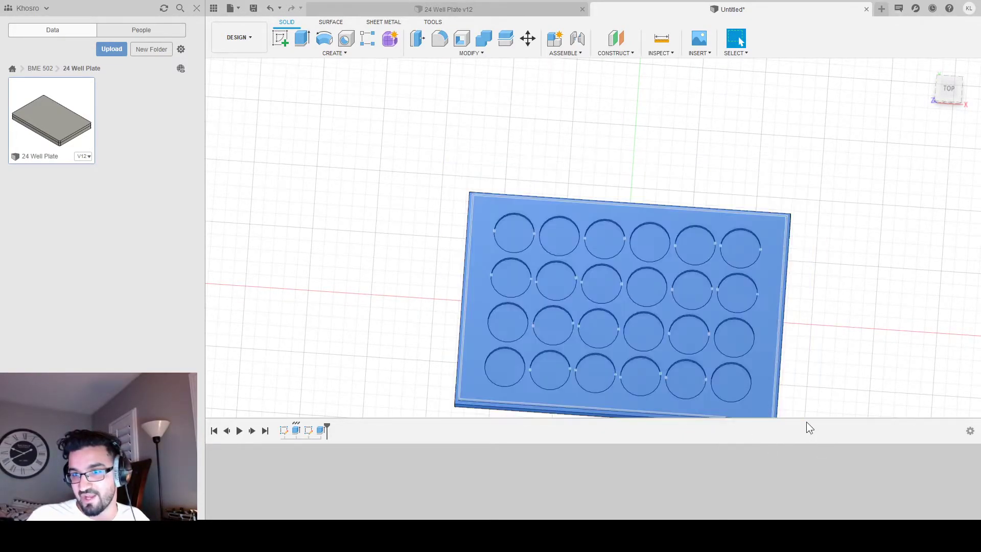
{"action": "left_click", "coordinate": [481, 330]}
{"action": "left_click", "coordinate": [511, 236]}
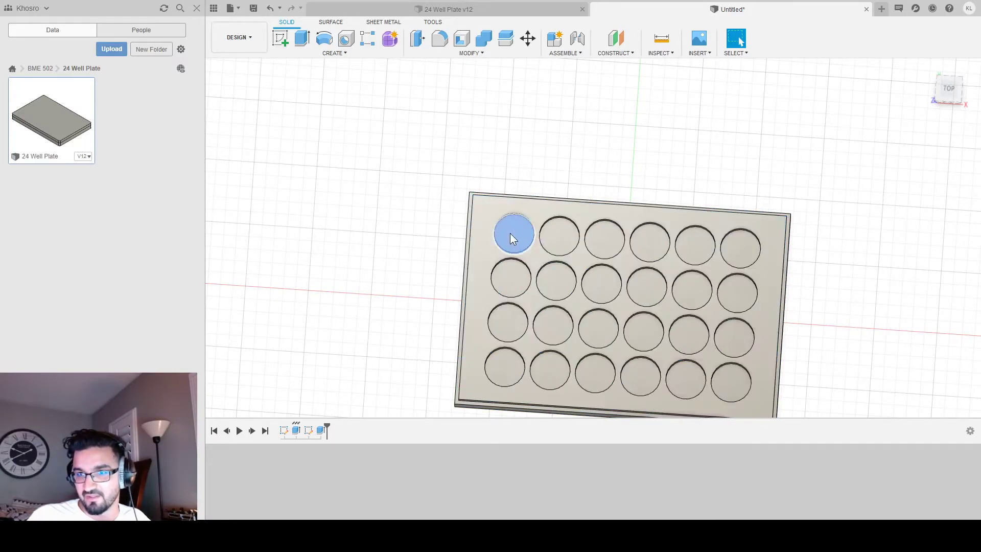
{"action": "left_click", "coordinate": [510, 279], "text": "shift"}
{"action": "left_click", "coordinate": [501, 369], "text": "shift"}
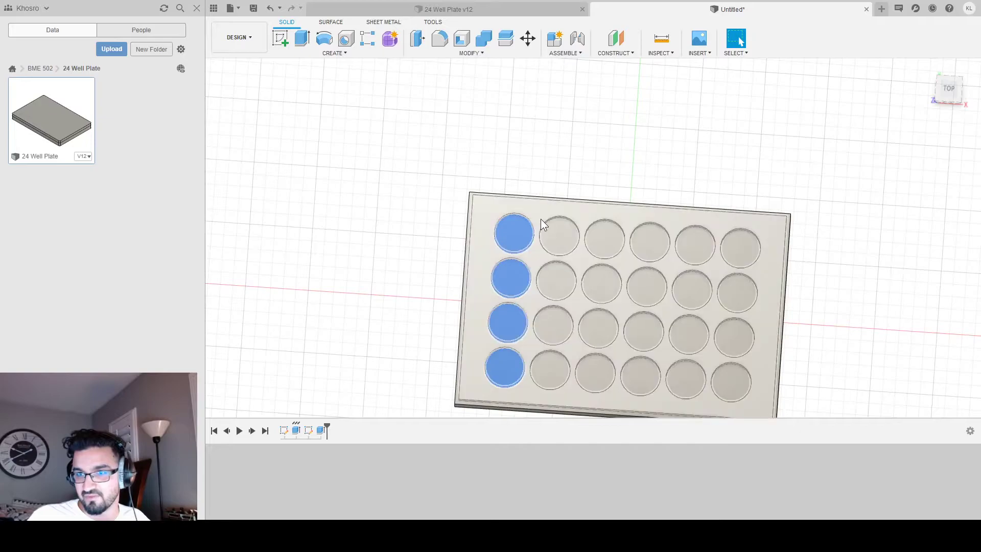
- Extrude the floors of all 24 wells by -5.8 mm to cut them deeper into the plate
{"action": "left_click_drag", "start_coordinate": [527, 172], "coordinate": [739, 403]}
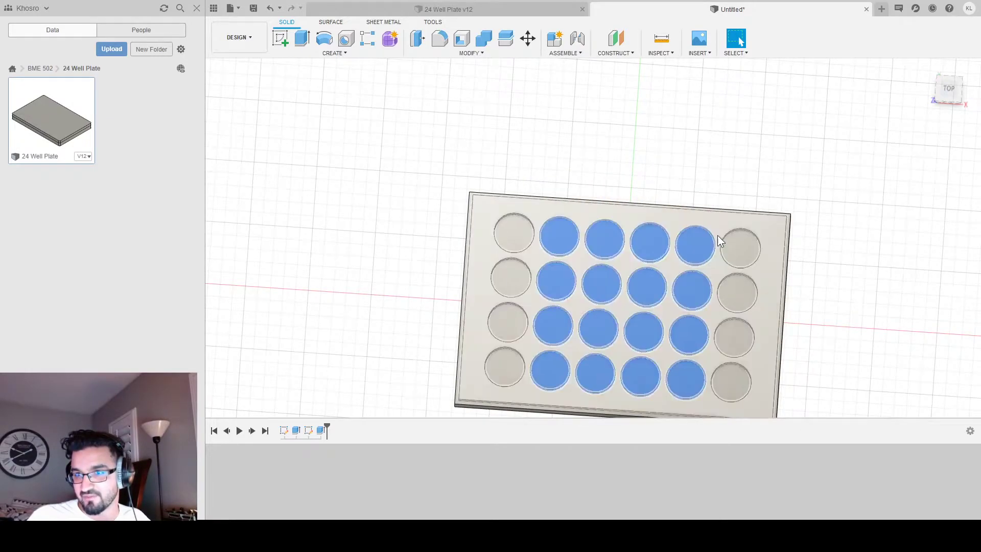
{"action": "left_click_drag", "start_coordinate": [708, 161], "coordinate": [748, 407]}
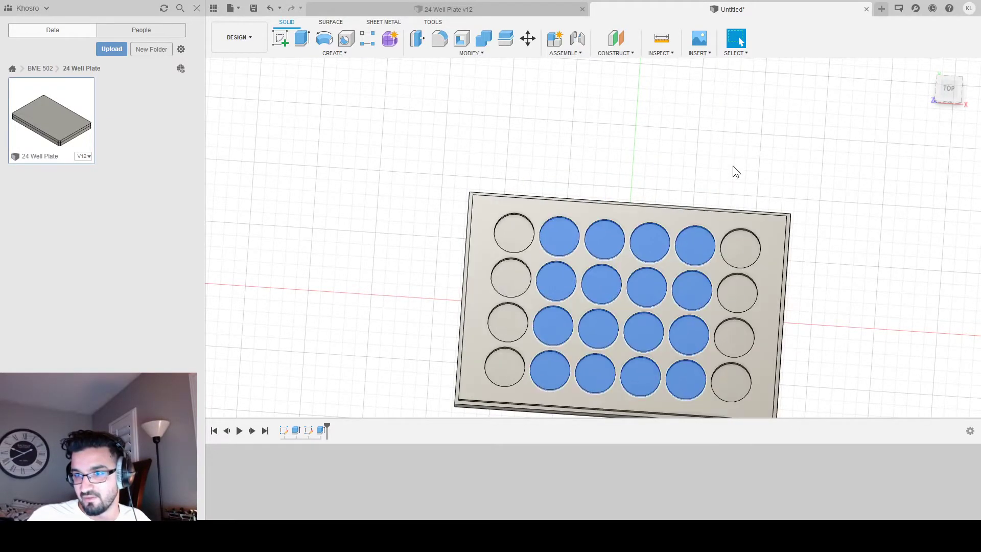
{"action": "left_click", "coordinate": [743, 306], "text": "shift"}
{"action": "left_click", "coordinate": [735, 370], "text": "shift"}
{"action": "left_click", "coordinate": [734, 344], "text": "shift"}
{"action": "left_click", "coordinate": [514, 352], "text": "shift"}
{"action": "left_click", "coordinate": [510, 322], "text": "shift"}
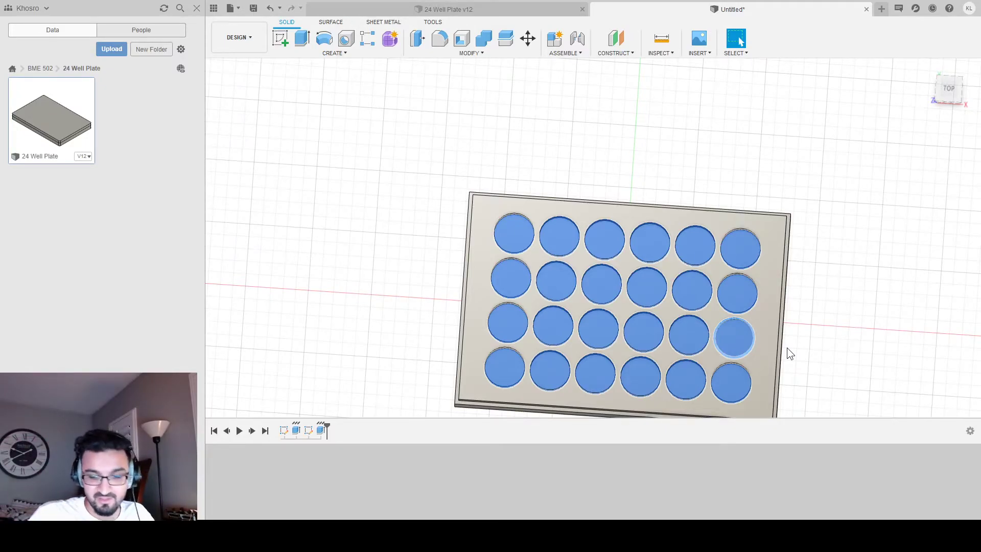
{"action": "key", "text": "e"}
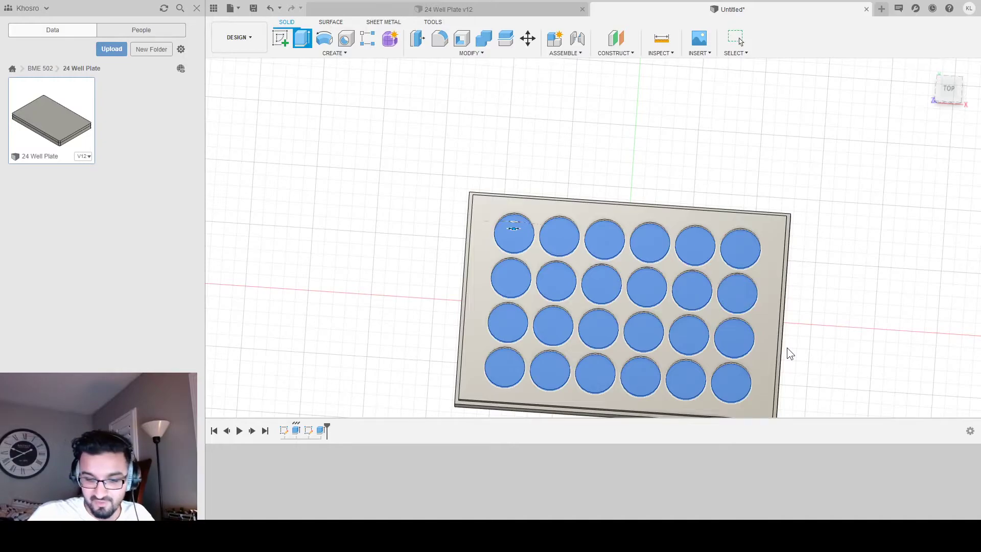
{"action": "type", "text": "-5.8"}
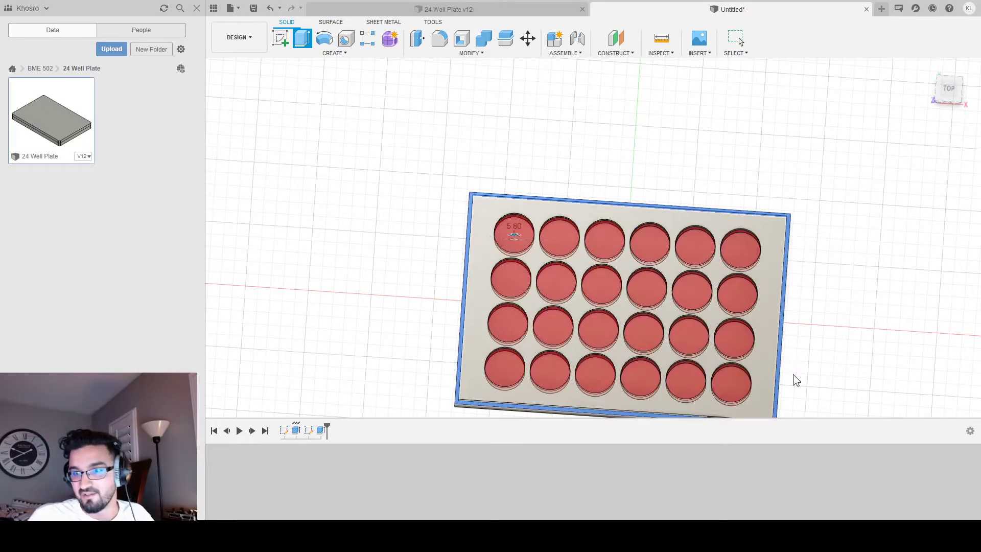
{"action": "key", "text": "Return"}
{"action": "middle_click_drag", "start_coordinate": [792, 370], "coordinate": [632, 394], "text": "shift"}
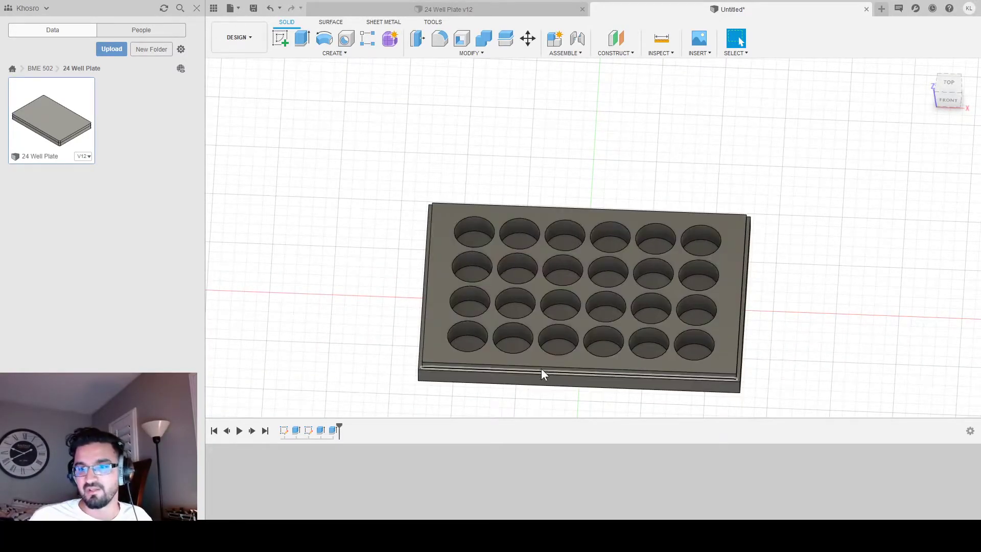
- Create a sketch on the plate's top face and place the text "A" between the outer edge and the upper-left well
{"action": "middle_click_drag", "start_coordinate": [403, 302], "coordinate": [401, 327], "text": "shift"}
{"action": "middle_click_drag", "start_coordinate": [560, 151], "coordinate": [559, 92]}
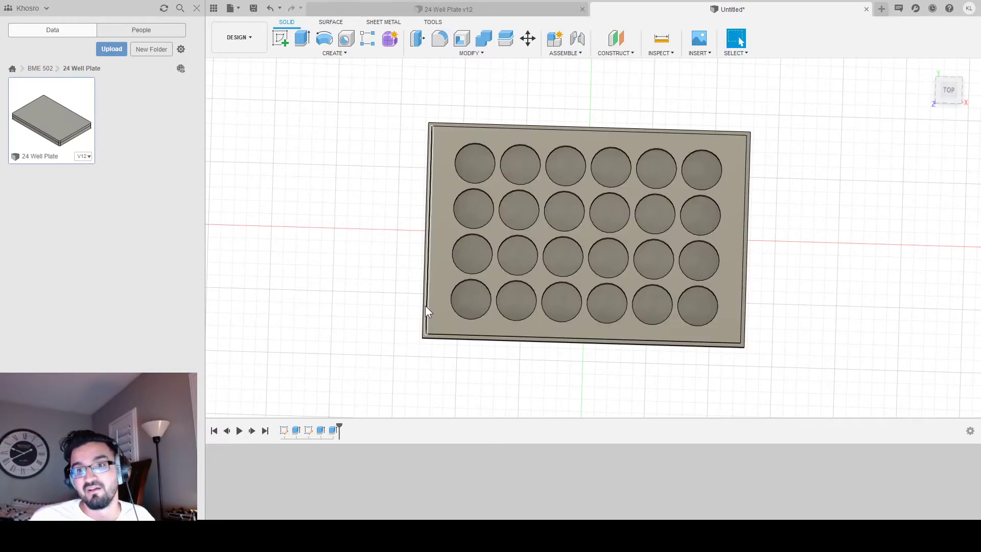
{"action": "left_click", "coordinate": [285, 45]}
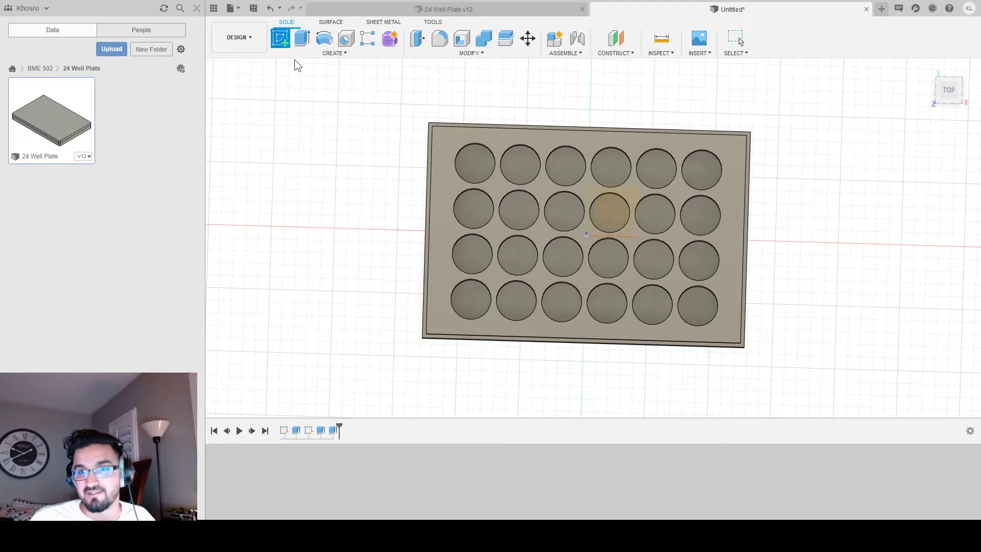
{"action": "left_click", "coordinate": [448, 211]}
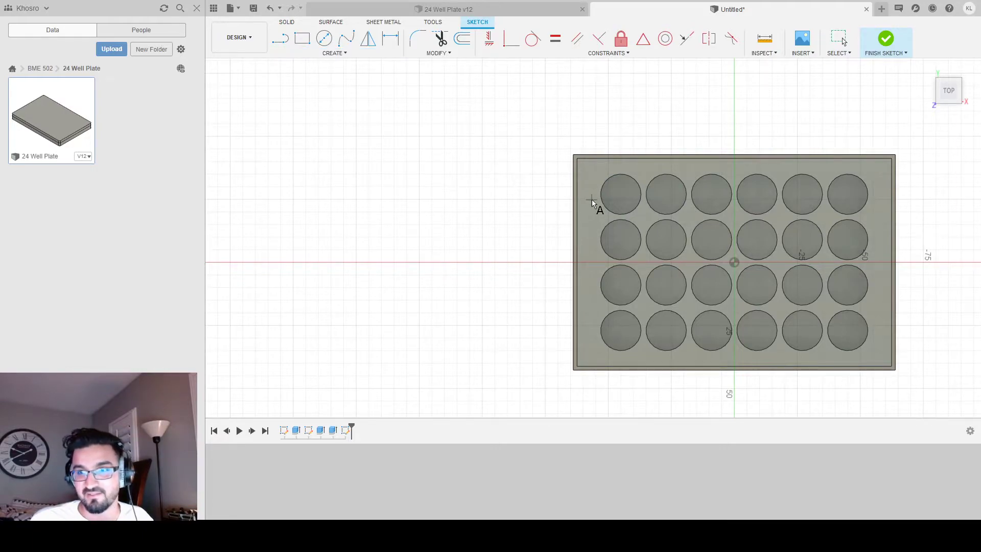
{"action": "scroll", "coordinate": [605, 202], "scroll_direction": "up", "scroll_amount": 4}
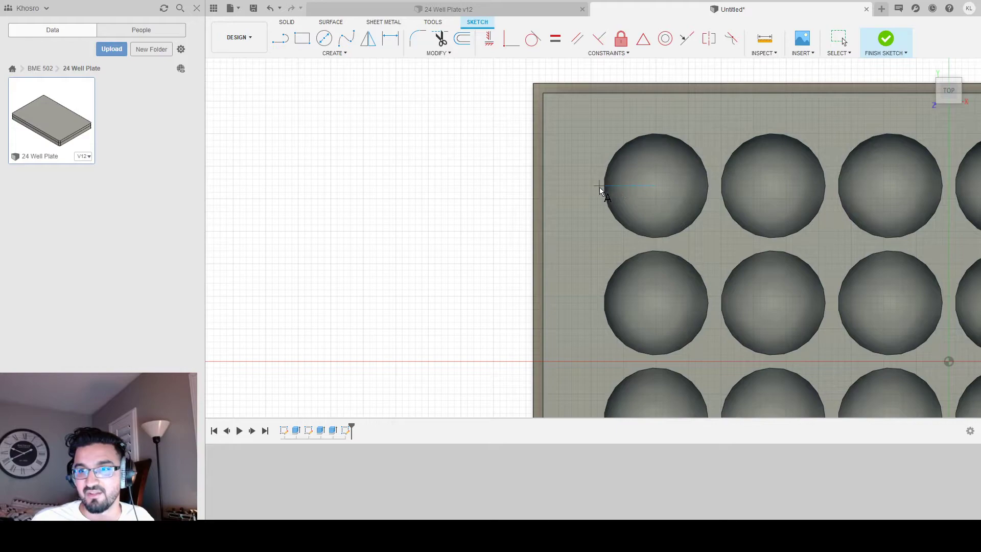
{"action": "left_click", "coordinate": [573, 186]}
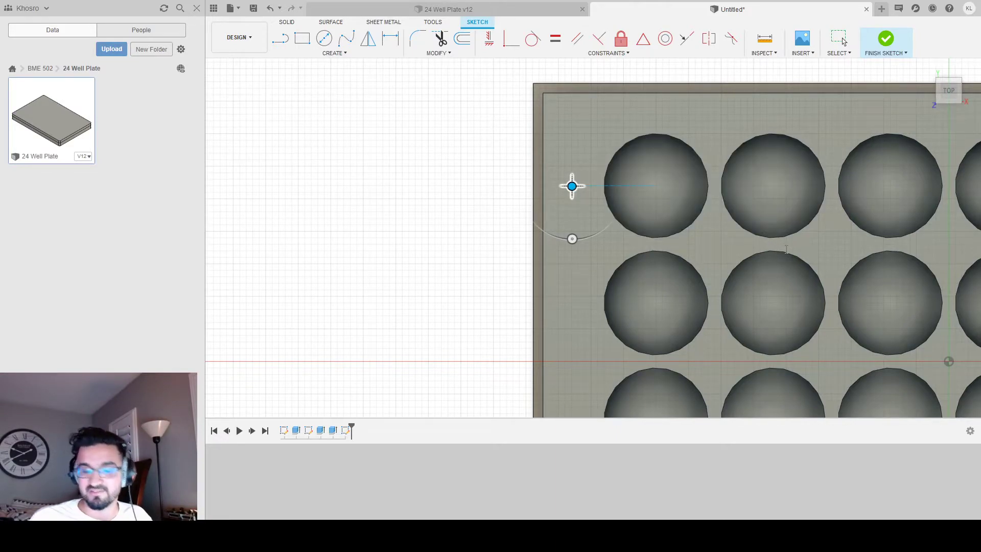
{"action": "type", "text": "A"}
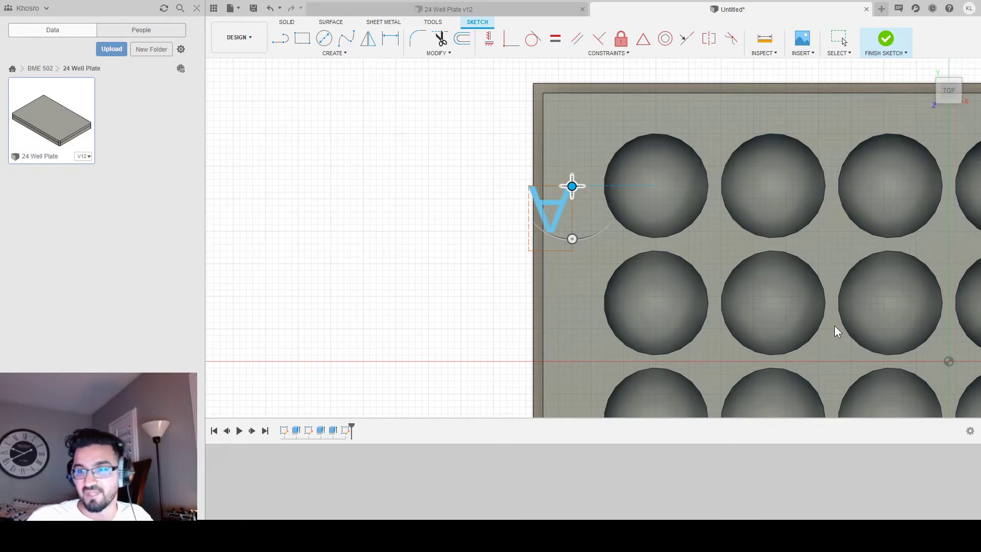
- Turn the letter A upright and reposition it between the plate's edge and the first-row well
{"action": "type", "text": "2000"}
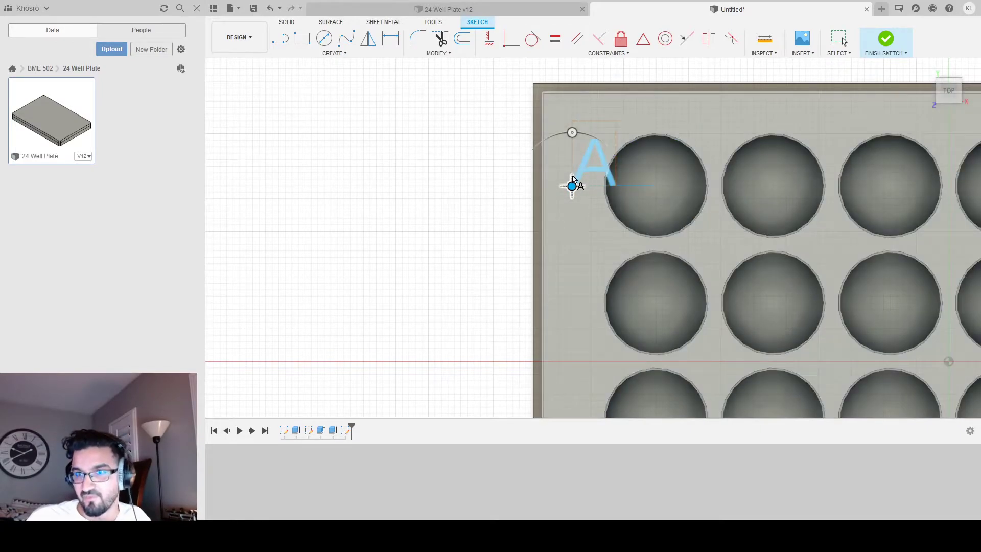
{"action": "left_click_drag", "start_coordinate": [571, 185], "coordinate": [550, 206]}
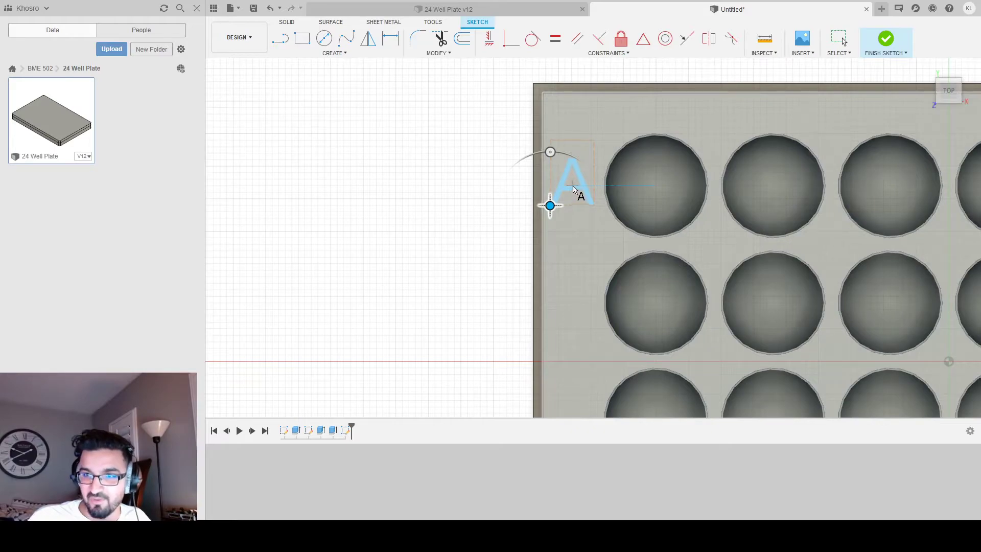
{"action": "key", "text": "Escape"}
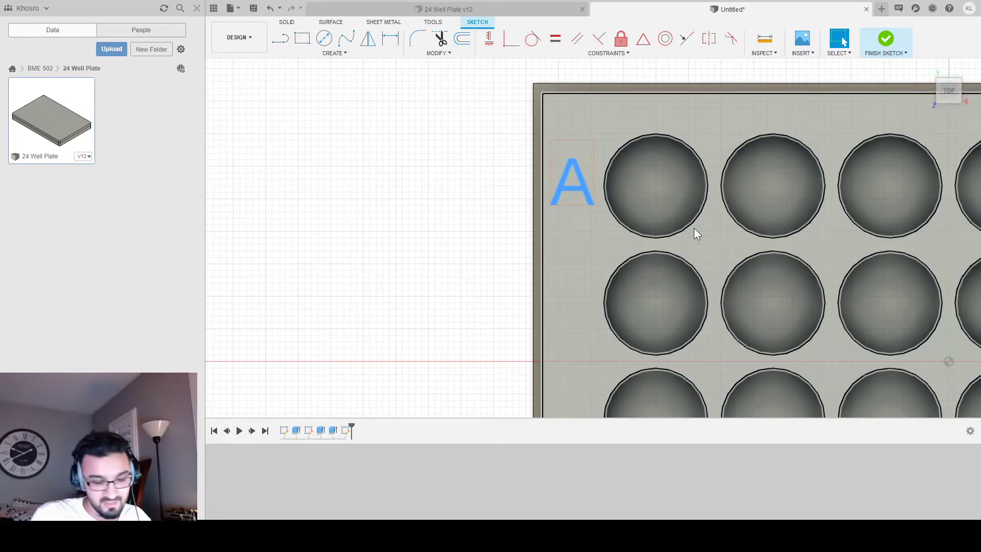
- Copy the letter A 18 mm straight down so the duplicate sits beside the second-row well
{"action": "key", "text": "m"}
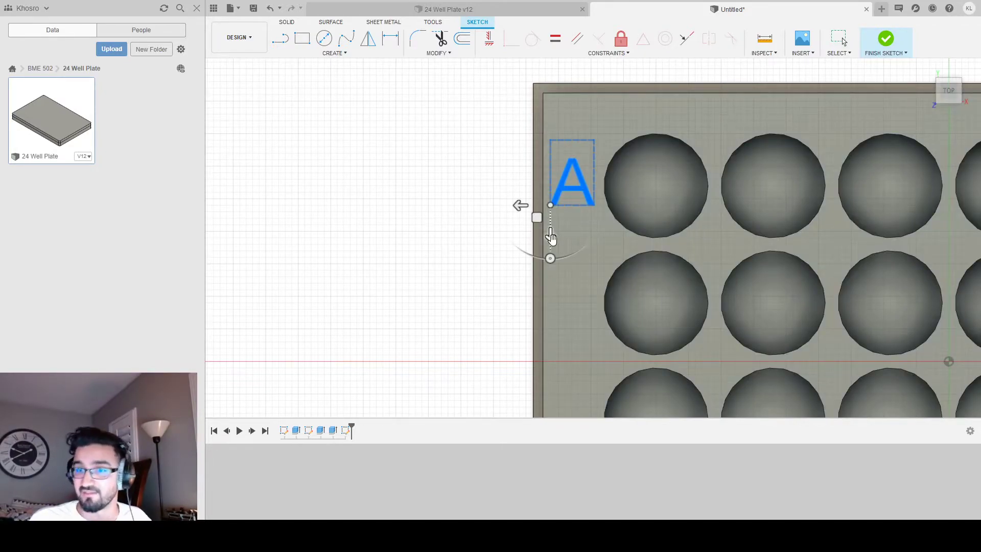
{"action": "left_click_drag", "start_coordinate": [552, 236], "coordinate": [554, 362]}
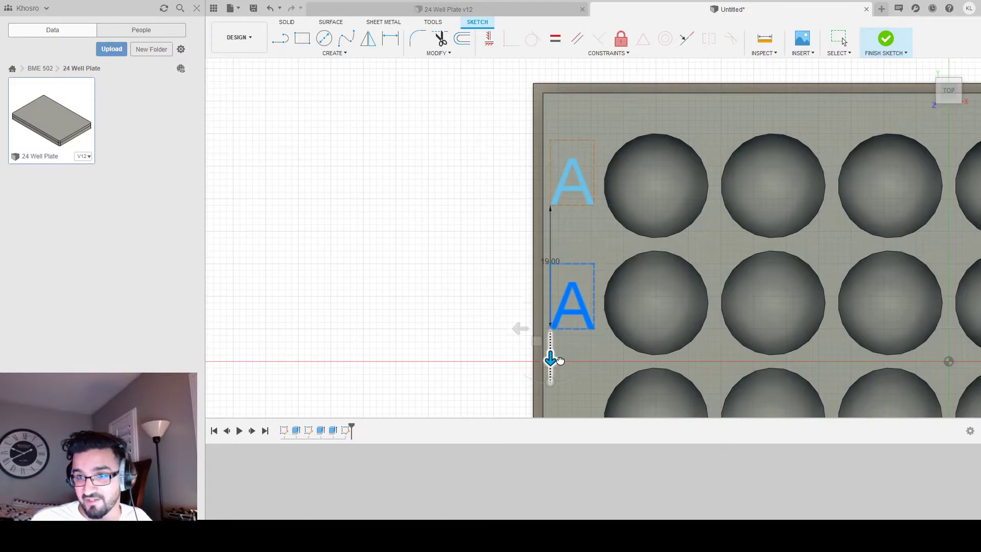
{"action": "left_click_drag", "start_coordinate": [562, 360], "coordinate": [561, 353]}
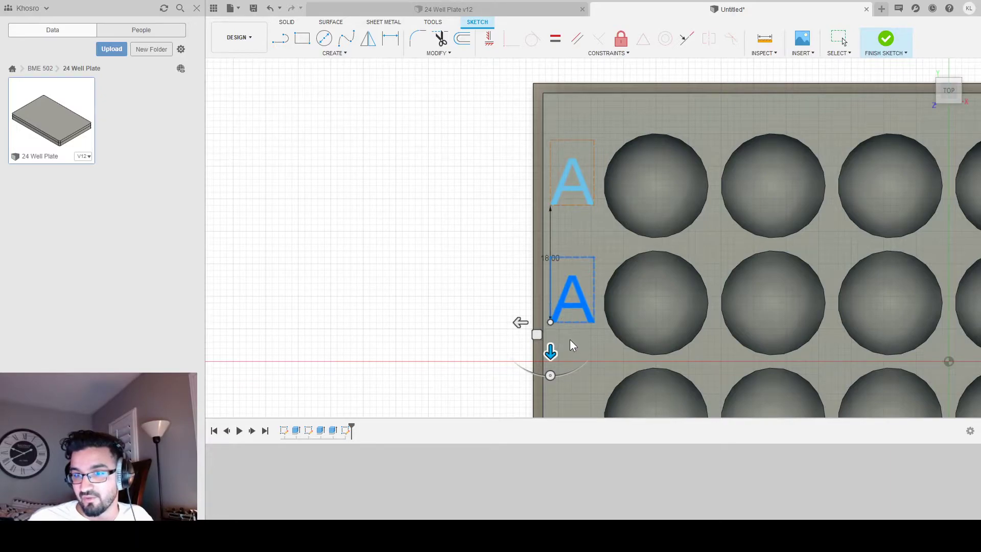
{"action": "left_click", "coordinate": [796, 418]}
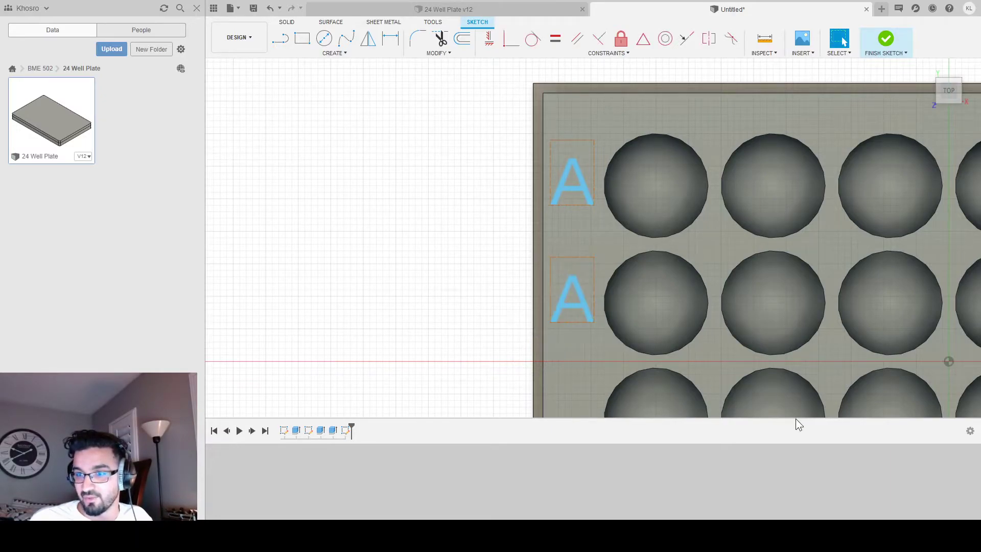
- Change the text of the copied letter beside the second row to "B"
{"action": "double_click", "coordinate": [581, 306]}
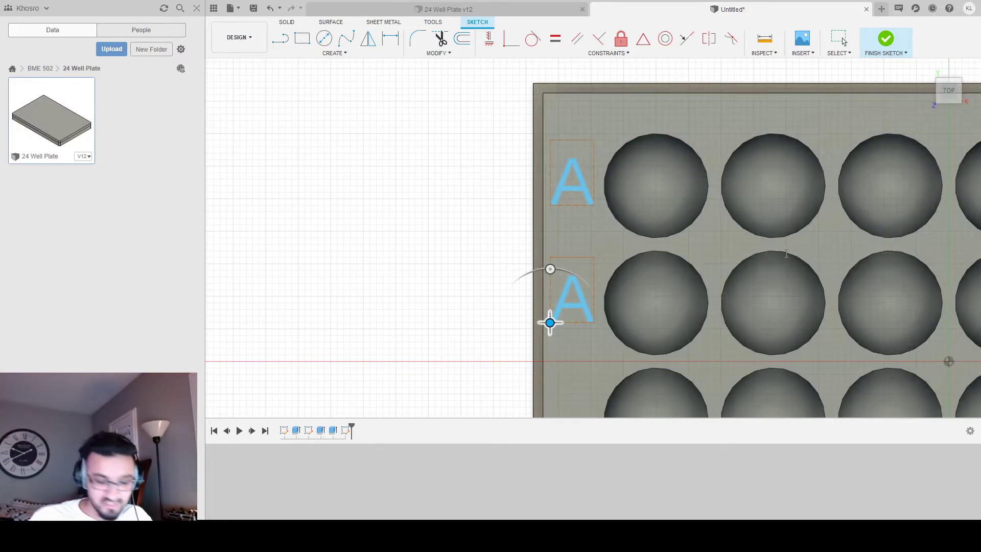
{"action": "type", "text": "B"}
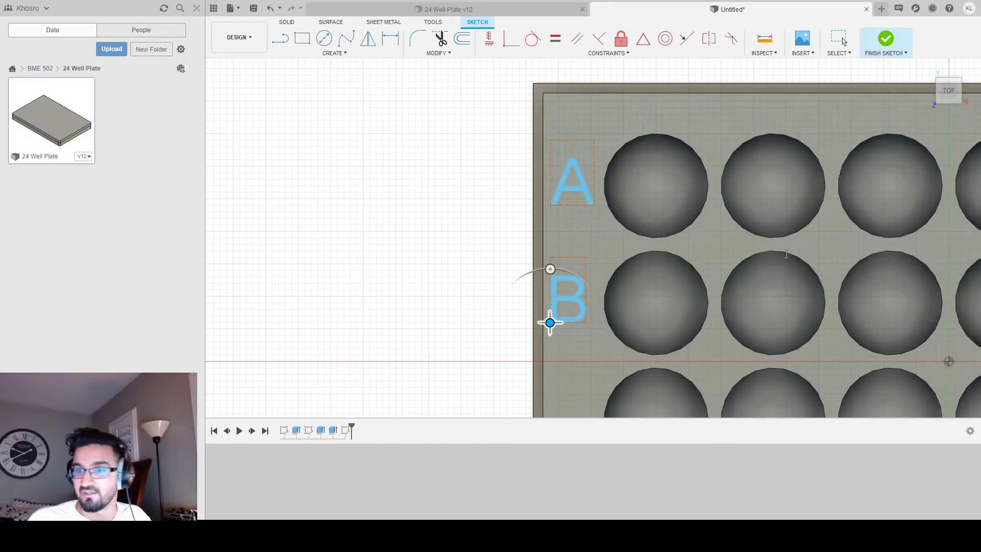
{"action": "left_click", "coordinate": [792, 345]}
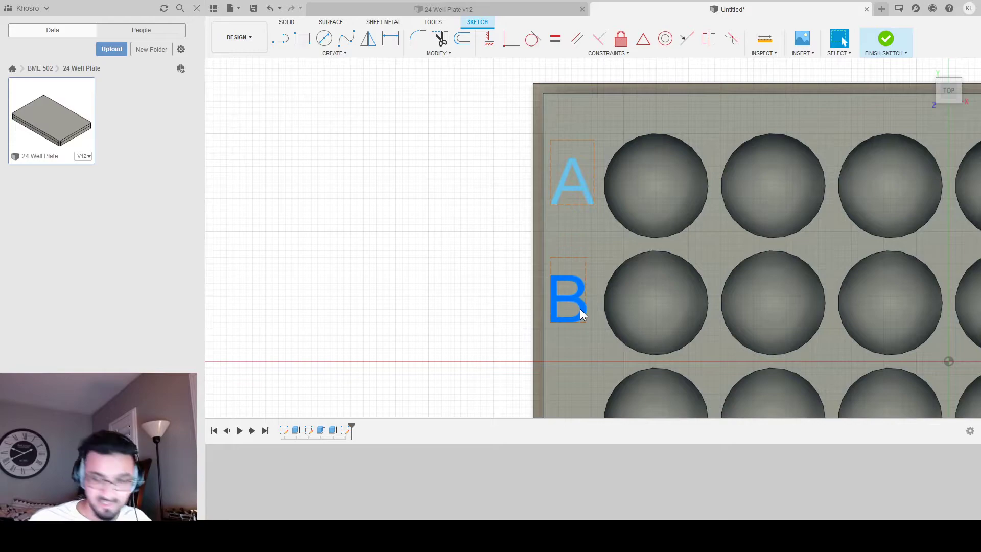
- Copy the letter B 18 mm straight down beside the third-row well and change the copy's text to "C"
{"action": "left_click", "coordinate": [581, 309]}
{"action": "key", "text": "m"}
{"action": "left_click_drag", "start_coordinate": [552, 354], "coordinate": [545, 387]}
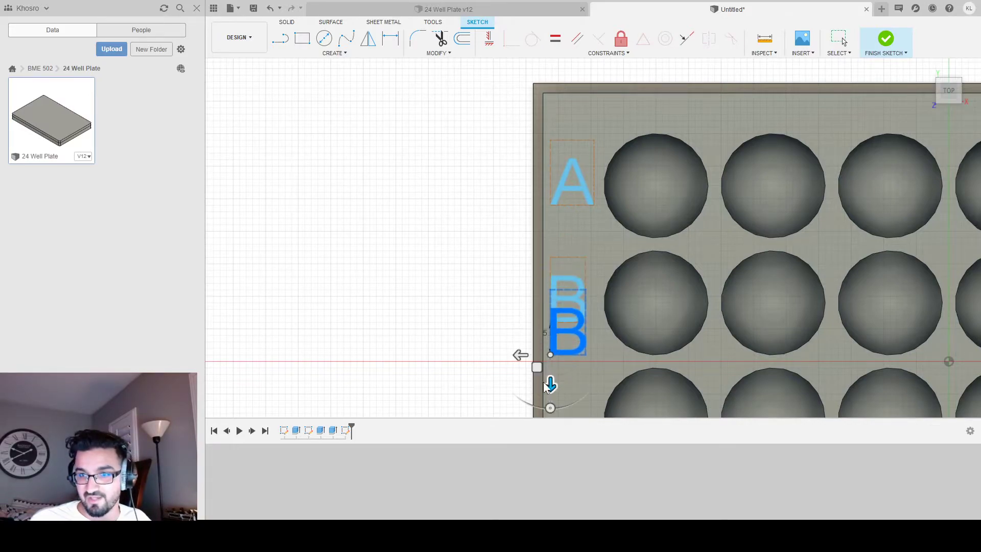
{"action": "middle_click_drag", "start_coordinate": [602, 352], "coordinate": [610, 192]}
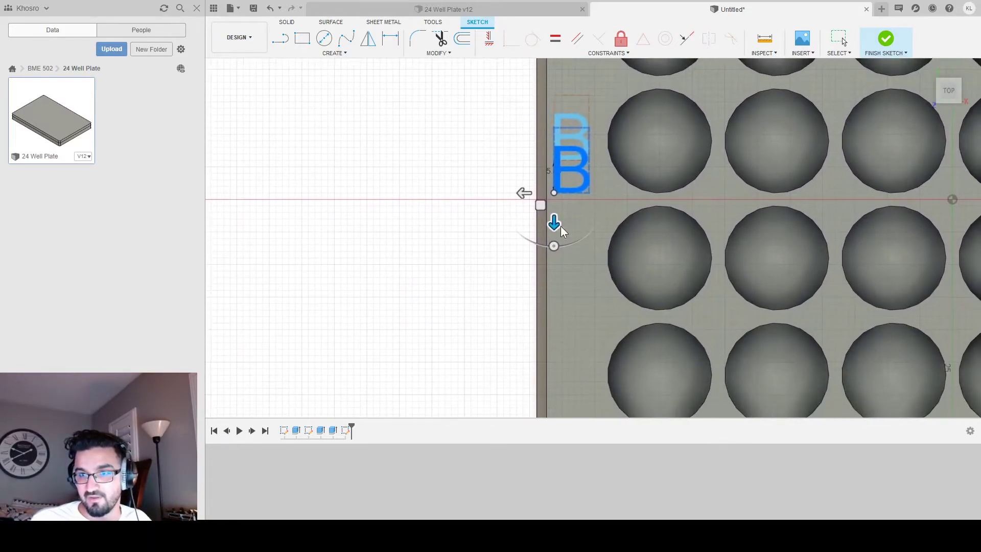
{"action": "left_click_drag", "start_coordinate": [561, 224], "coordinate": [561, 308]}
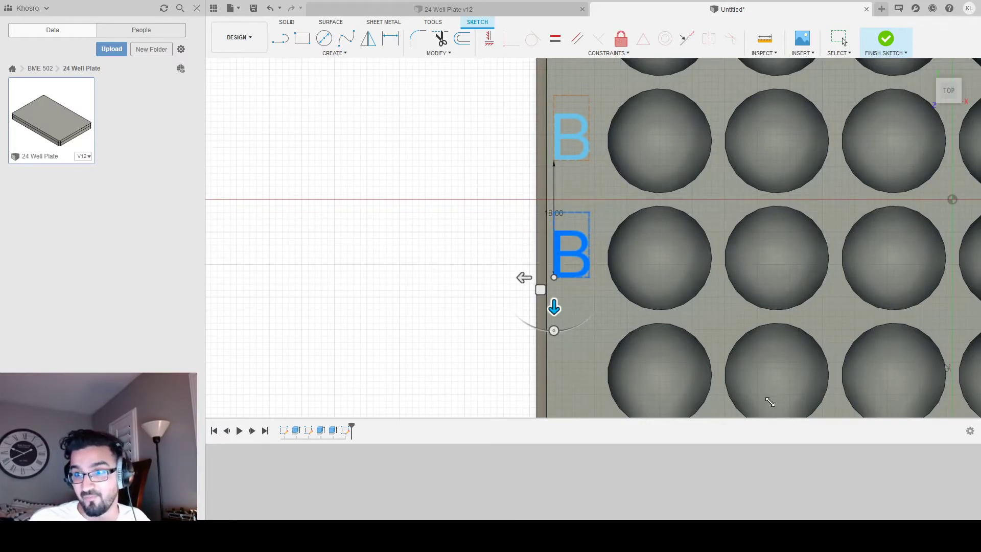
{"action": "key", "text": "Return"}
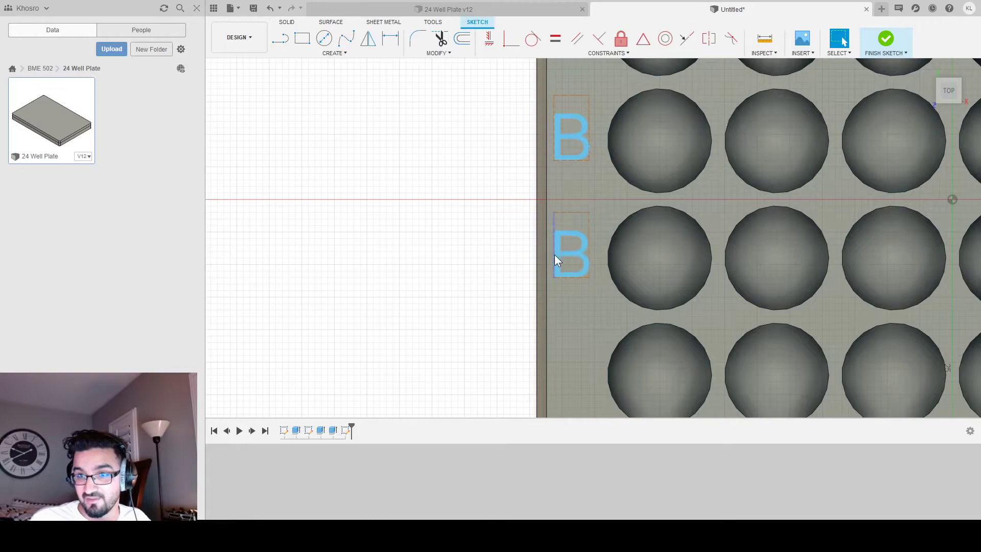
{"action": "left_click", "coordinate": [573, 256]}
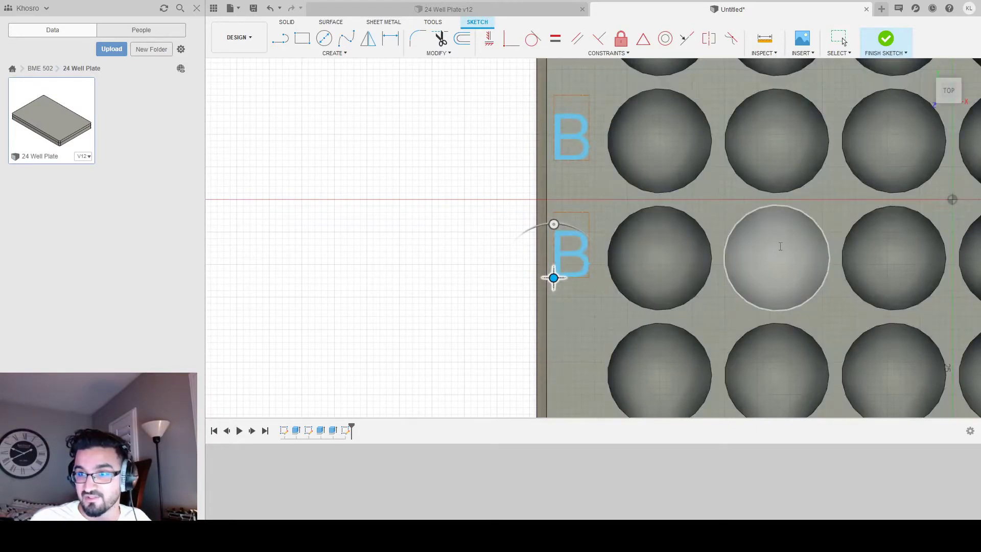
{"action": "type", "text": "C"}
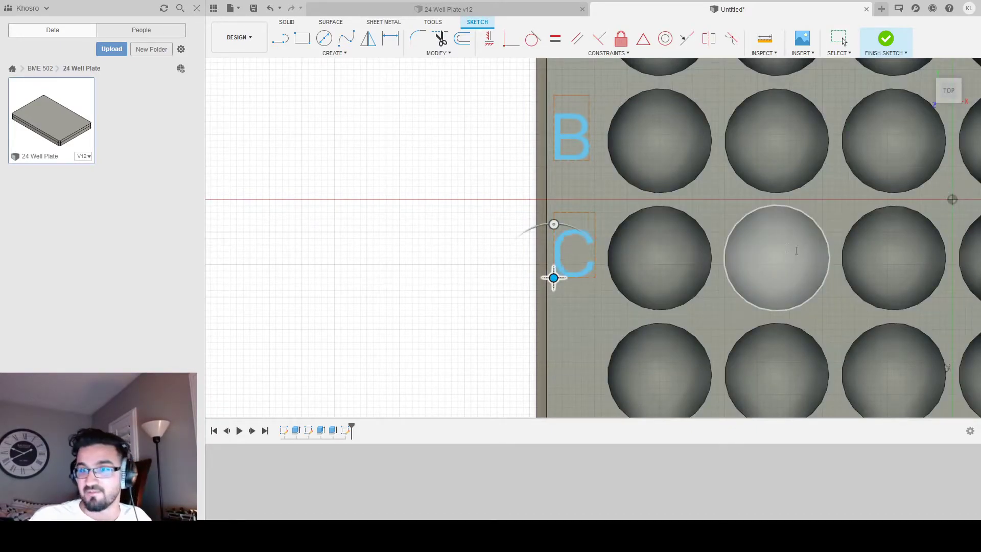
{"action": "key", "text": "Escape"}
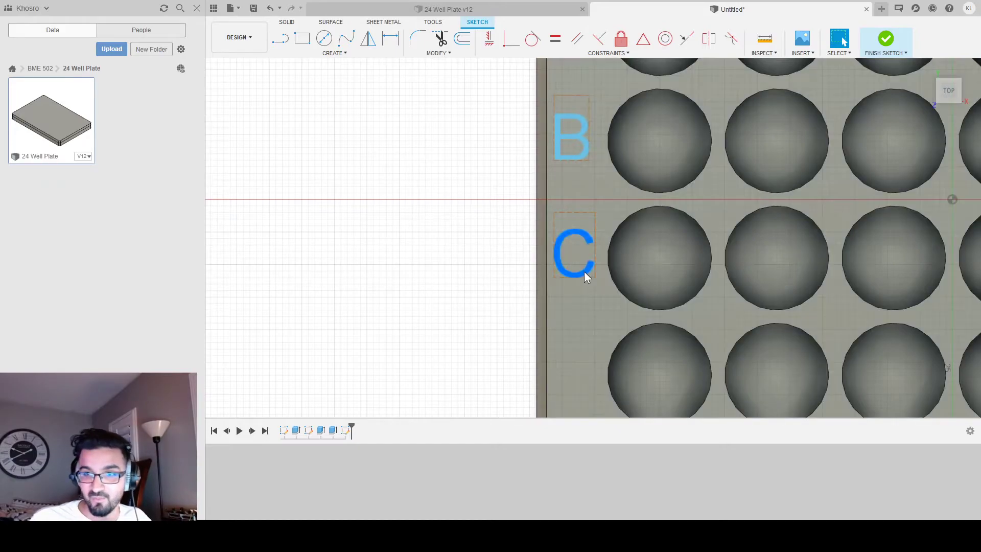
- Copy the letter C 18 mm straight down beside the fourth-row well and change the copy's text to "D"
{"action": "left_click", "coordinate": [584, 276]}
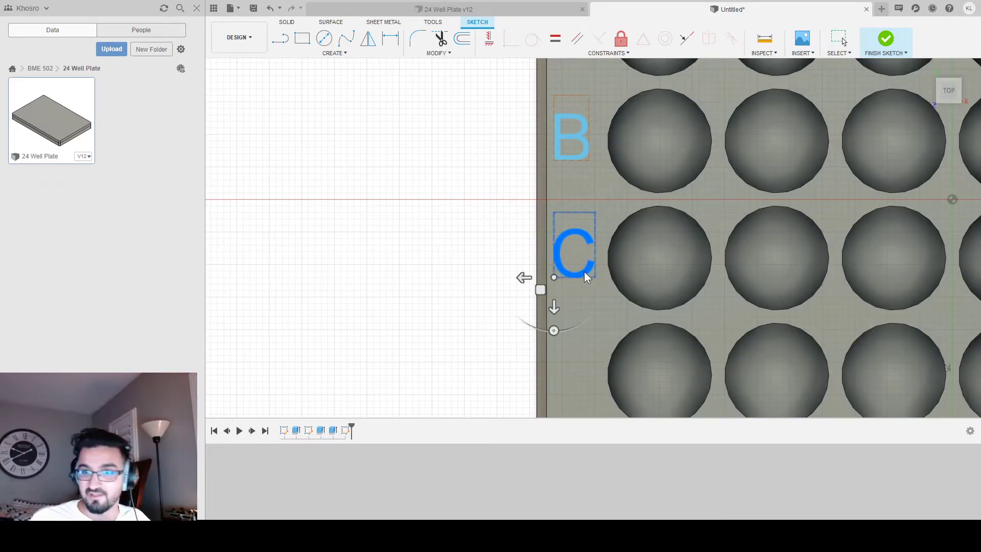
{"action": "left_click_drag", "start_coordinate": [553, 307], "coordinate": [556, 326]}
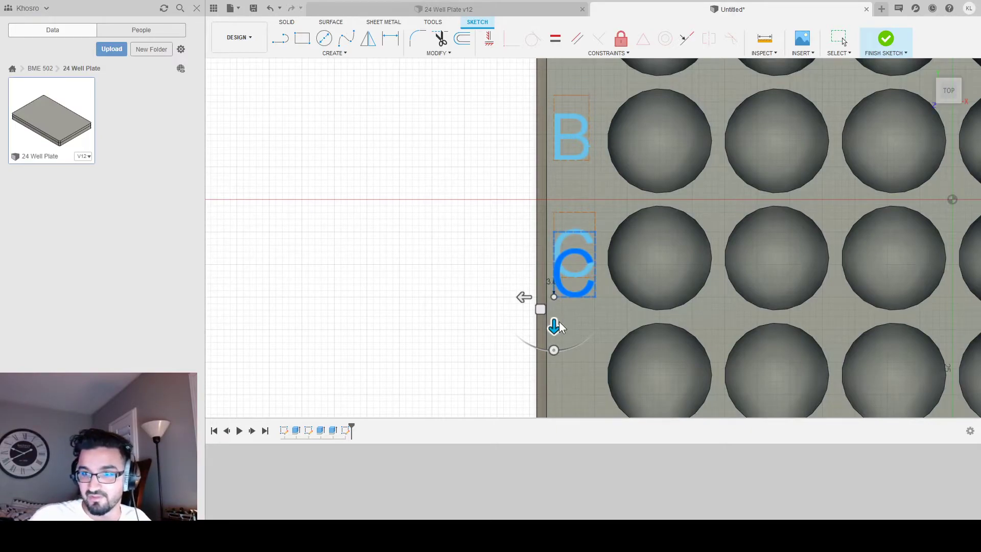
{"action": "type", "text": "18"}
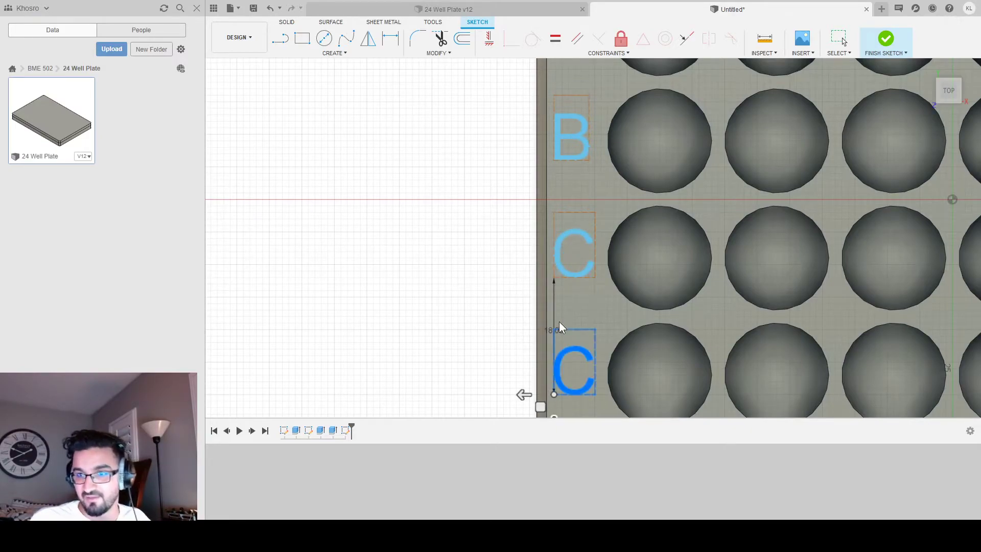
{"action": "key", "text": "Return"}
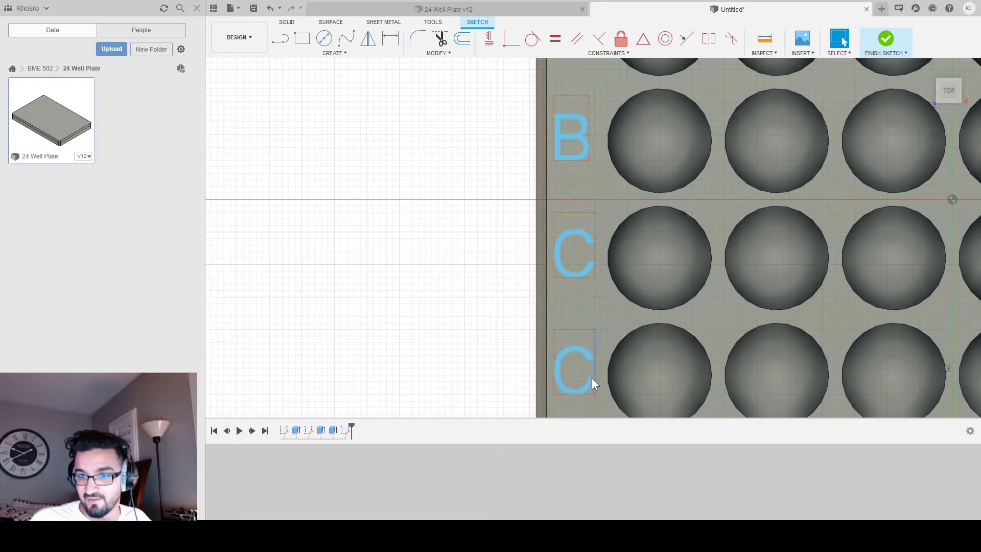
{"action": "double_click", "coordinate": [582, 351]}
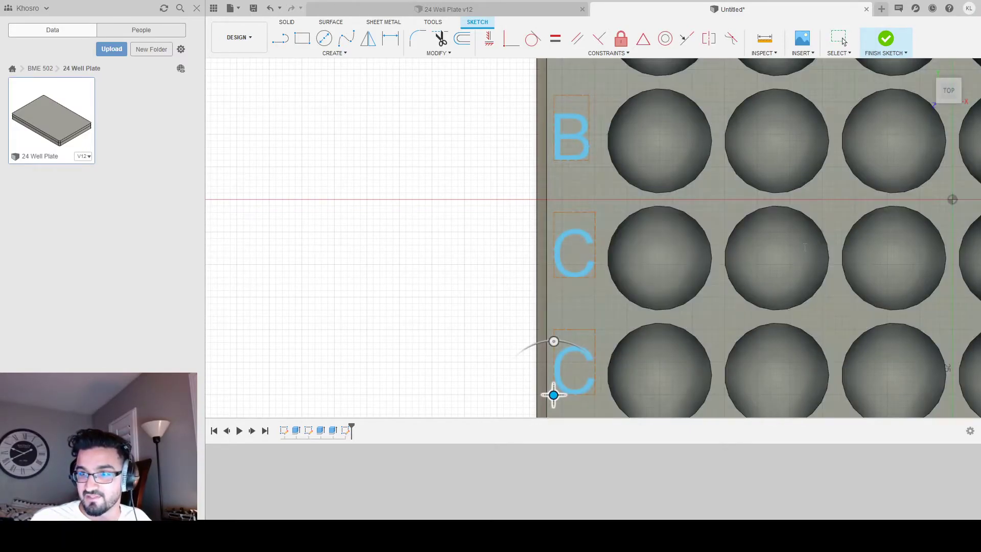
{"action": "type", "text": "D"}
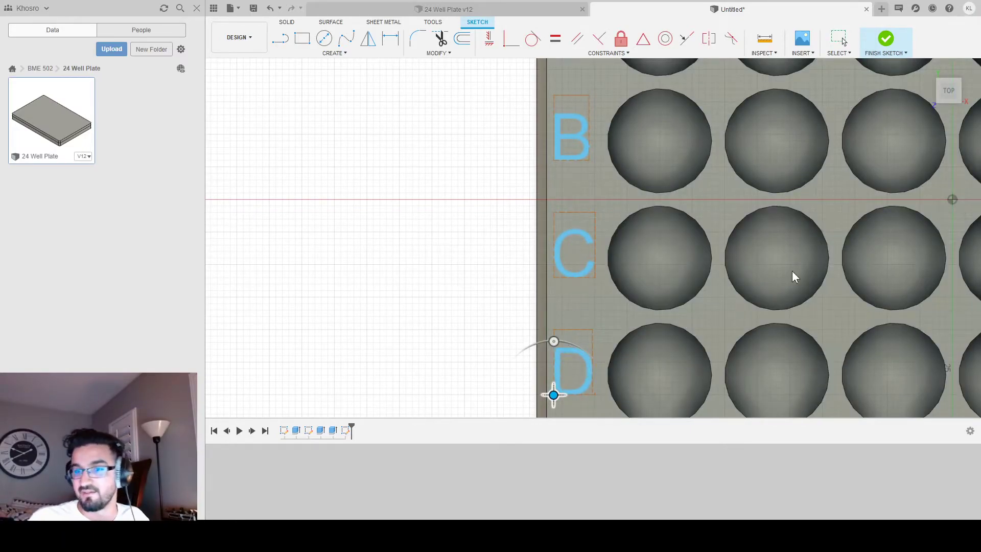
{"action": "key", "text": "Return"}
- Copy the letter A across and up so the duplicate sits centered above the first-column well
{"action": "scroll", "coordinate": [679, 307], "scroll_direction": "up", "scroll_amount": 3}
{"action": "scroll", "coordinate": [679, 308], "scroll_direction": "down", "scroll_amount": 8}
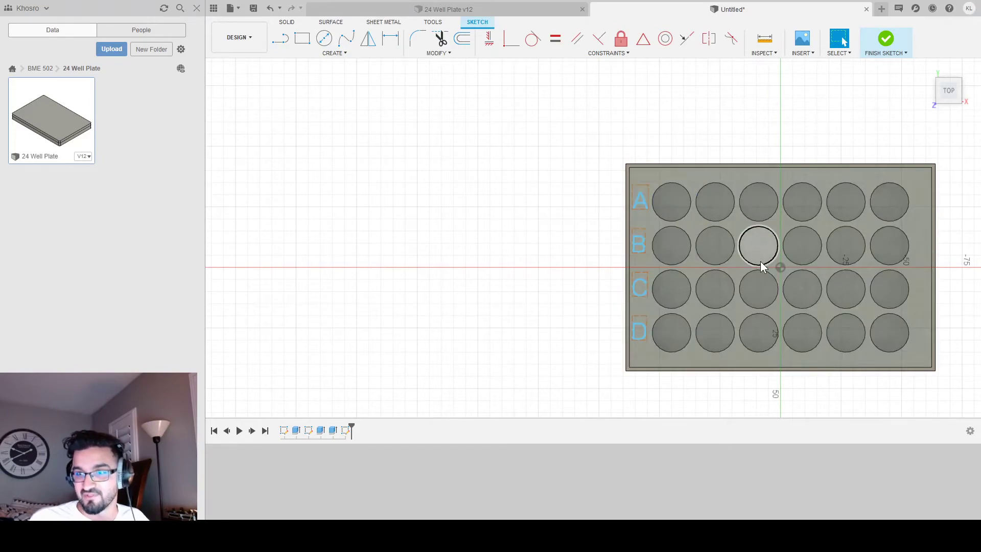
{"action": "left_click", "coordinate": [645, 202]}
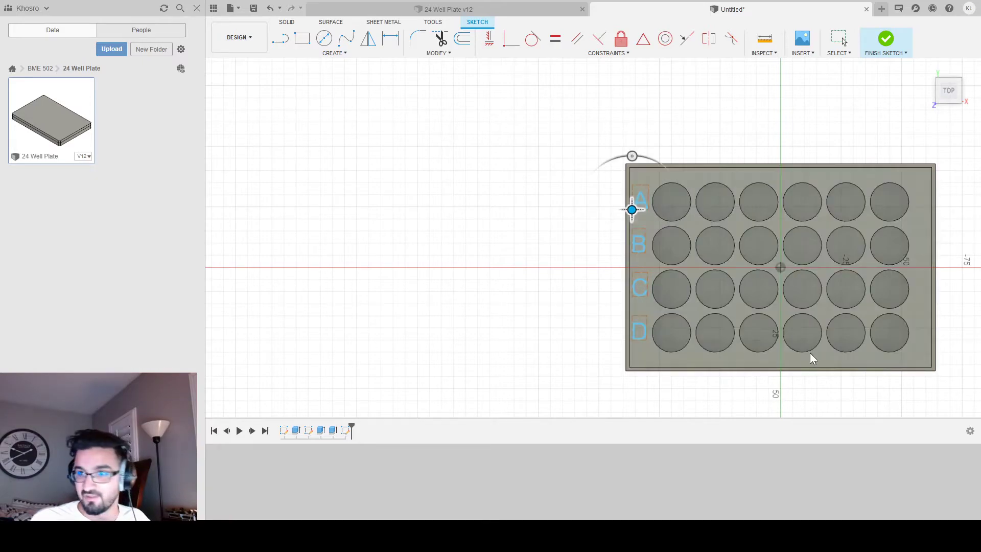
{"action": "key", "text": "Escape"}
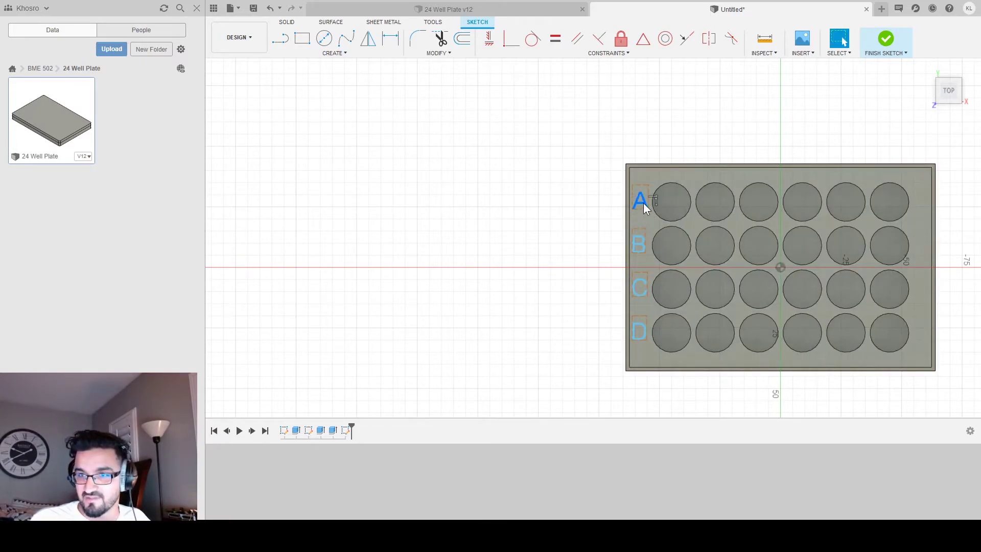
{"action": "left_click", "coordinate": [642, 203]}
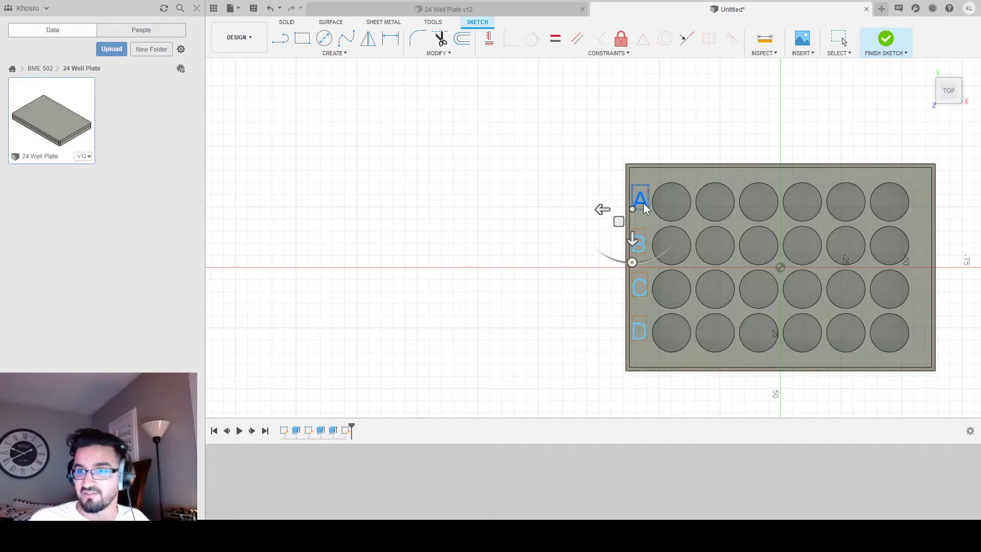
{"action": "left_click_drag", "start_coordinate": [601, 209], "coordinate": [639, 209]}
{"action": "mouse_move", "coordinate": [662, 242]}
{"action": "left_mouse_down"}
{"action": "mouse_move", "coordinate": [669, 204]}
{"action": "mouse_move", "coordinate": [669, 214]}
{"action": "left_mouse_up"}
{"action": "scroll", "coordinate": [721, 191], "scroll_direction": "up", "scroll_amount": 6}
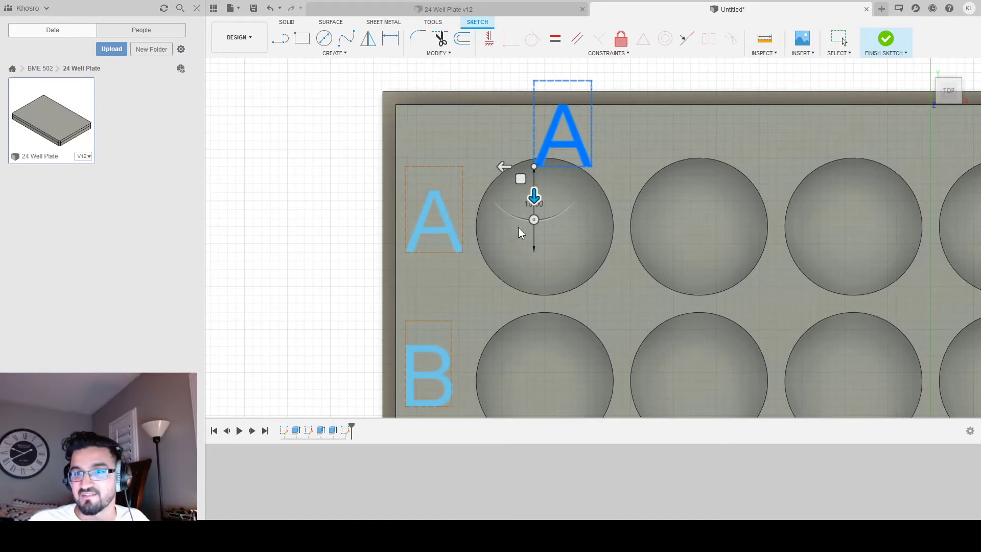
{"action": "left_click_drag", "start_coordinate": [503, 165], "coordinate": [485, 166]}
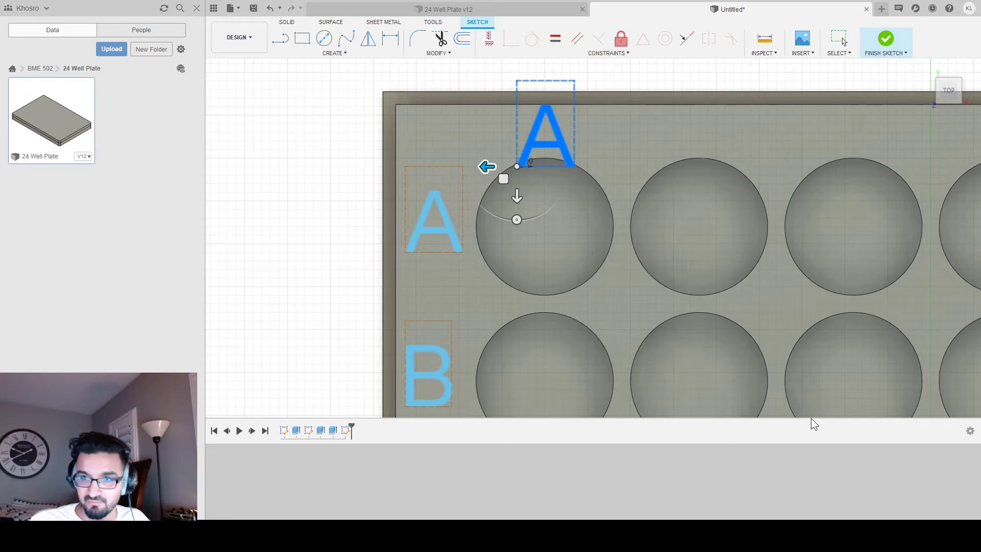
- Change the copied letter to a smaller "1" and reposition it between the plate's upper edge and the first-column well
{"action": "double_click", "coordinate": [558, 141]}
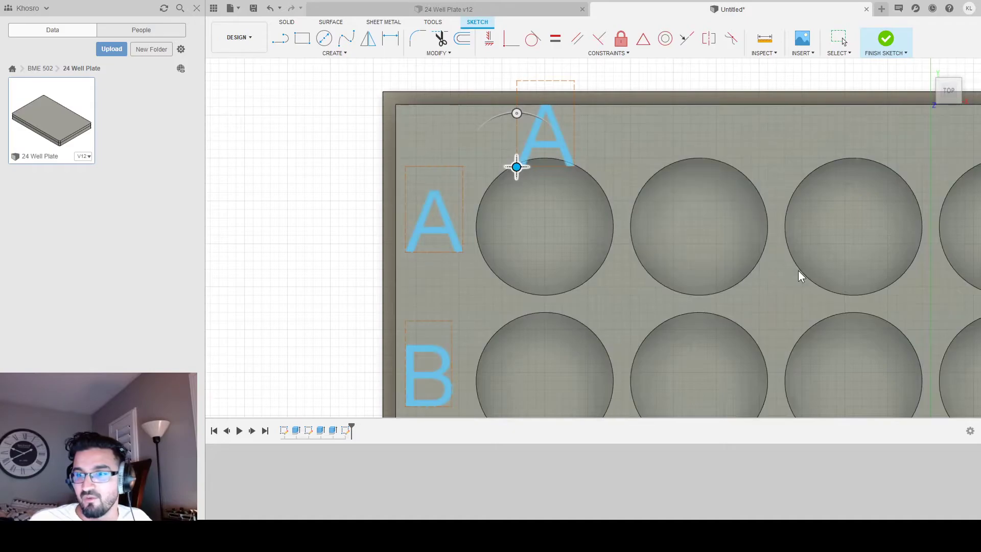
{"action": "type", "text": "1"}
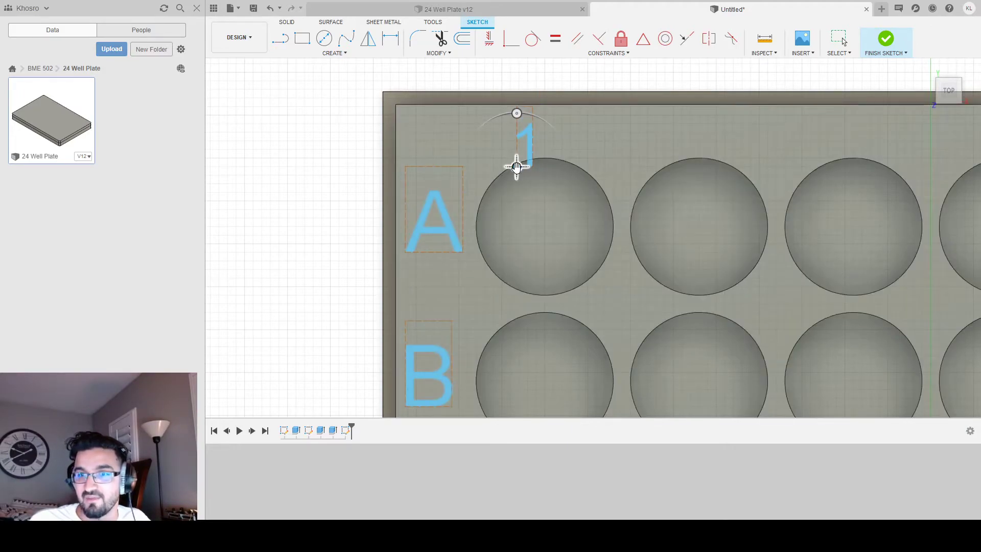
{"action": "left_click_drag", "start_coordinate": [516, 166], "coordinate": [532, 152]}
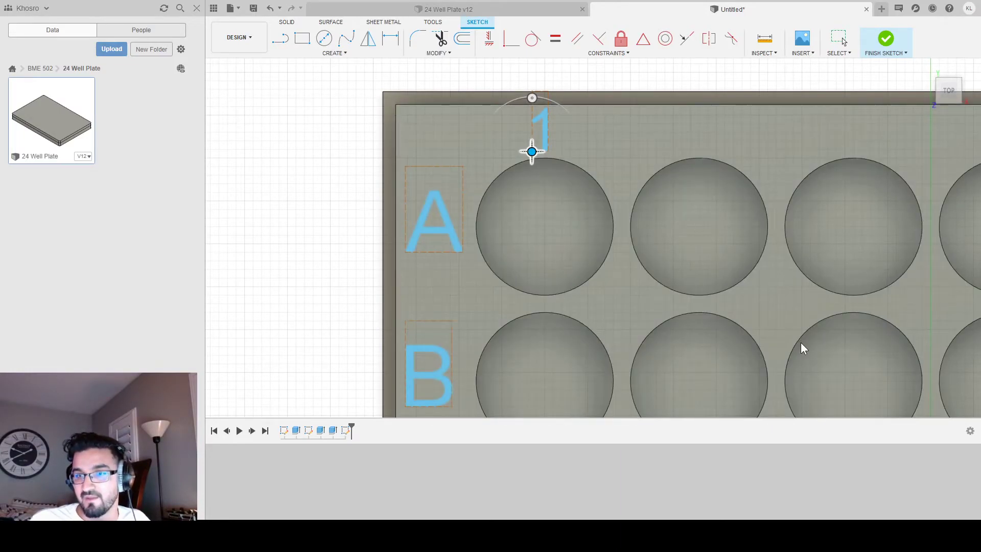
{"action": "left_click", "coordinate": [802, 342]}
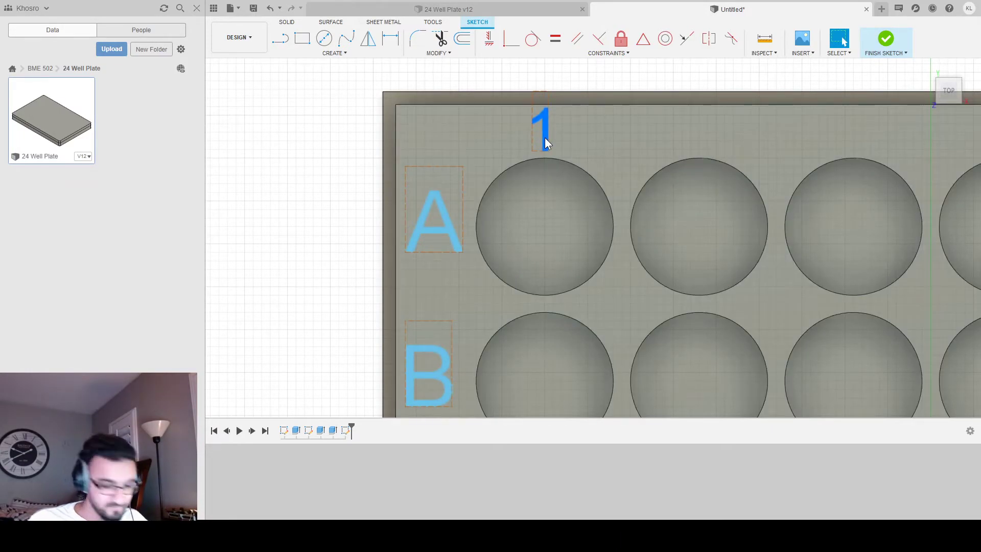
- Copy the number 1 horizontally by 18 mm above the second-column well and change the copy's text to "2"
{"action": "key", "text": "ctrl+v"}
{"action": "left_click_drag", "start_coordinate": [500, 153], "coordinate": [654, 156]}
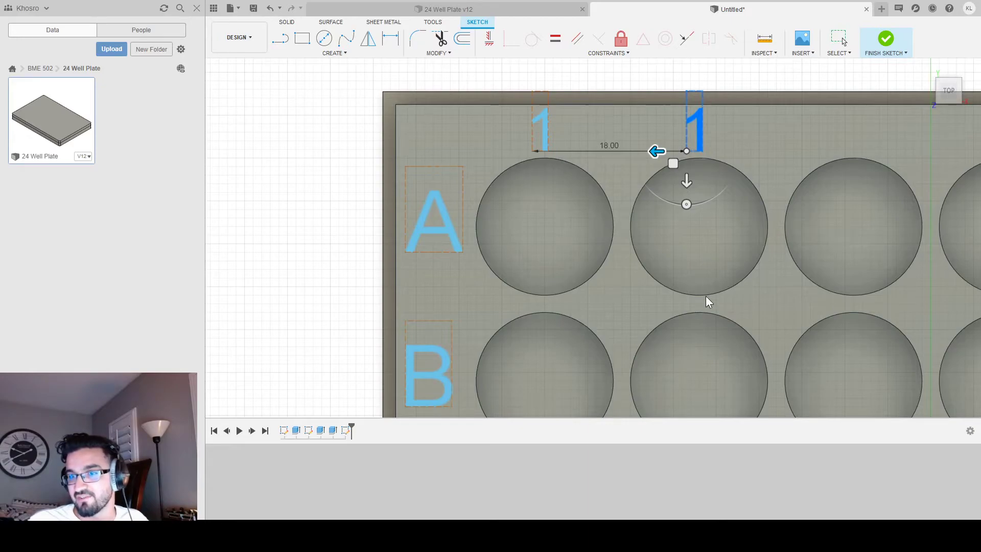
{"action": "key", "text": "Return"}
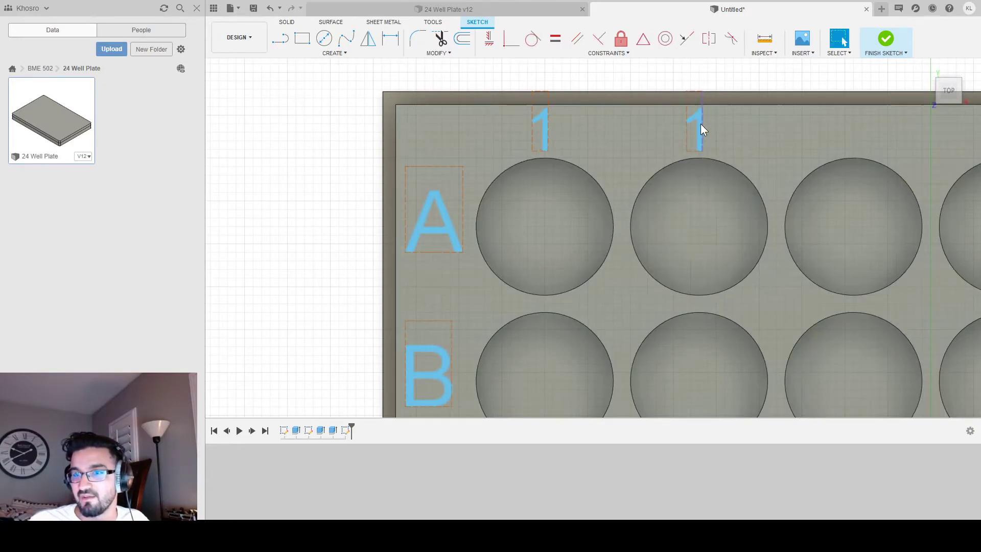
{"action": "left_click", "coordinate": [698, 125]}
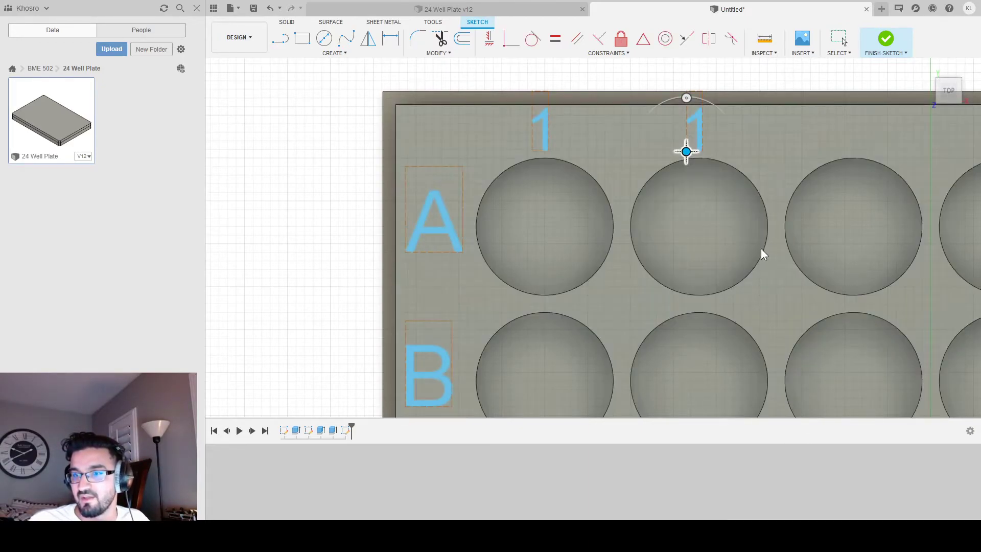
{"action": "type", "text": "2"}
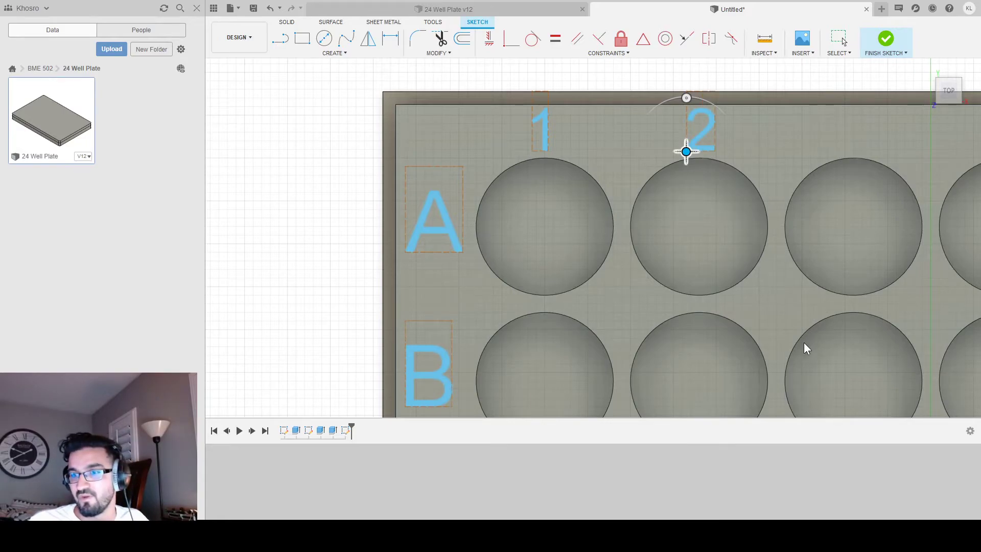
{"action": "key", "text": "Return"}
- Copy the number 2 horizontally by 17.5 mm above the third-column well and change the copy's text to "3"
{"action": "middle_click", "coordinate": [796, 244]}
{"action": "mouse_move", "coordinate": [796, 243]}
{"action": "middle_mouse_down"}
{"action": "mouse_move", "coordinate": [562, 220]}
{"action": "mouse_move", "coordinate": [428, 266]}
{"action": "middle_mouse_up"}
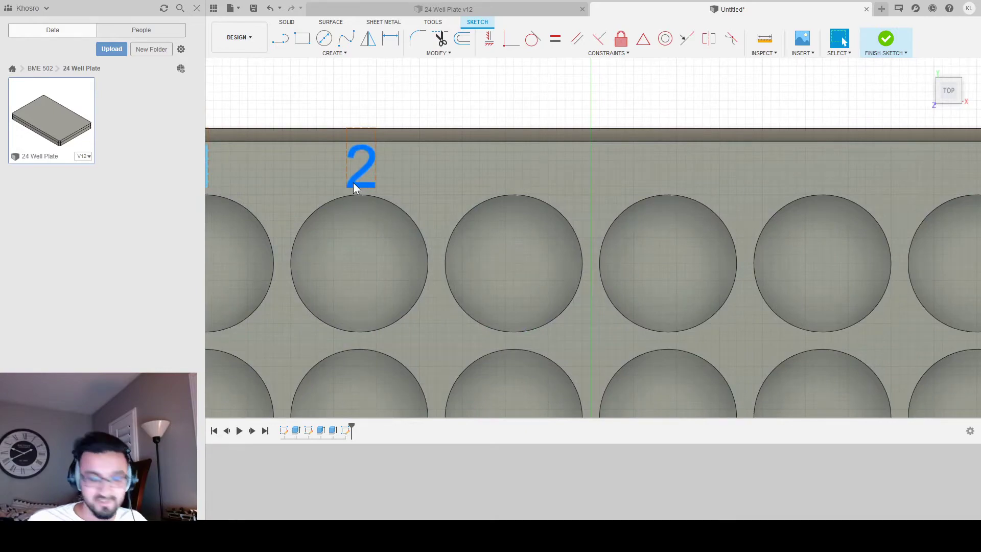
{"action": "key", "text": "m"}
{"action": "left_click_drag", "start_coordinate": [315, 207], "coordinate": [459, 210]}
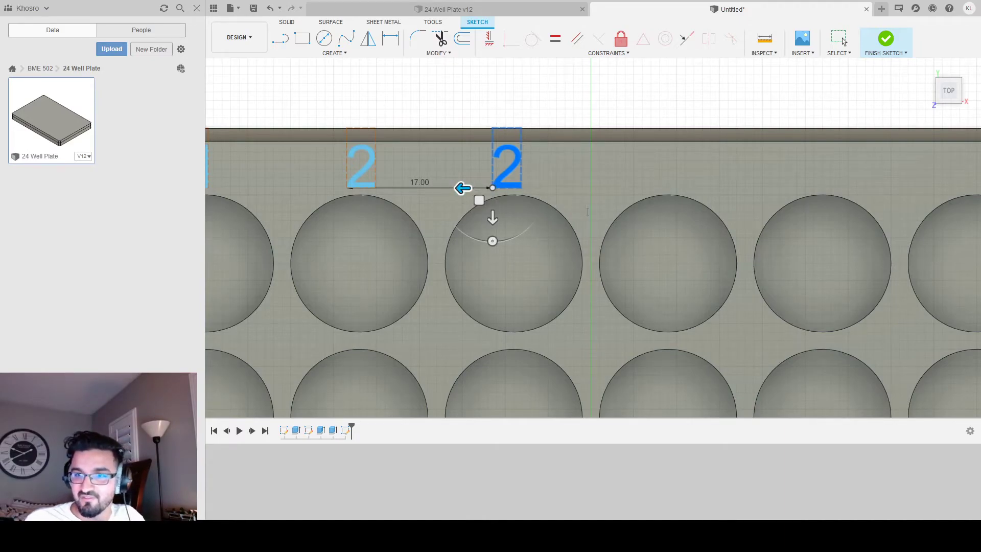
{"action": "type", "text": ".5"}
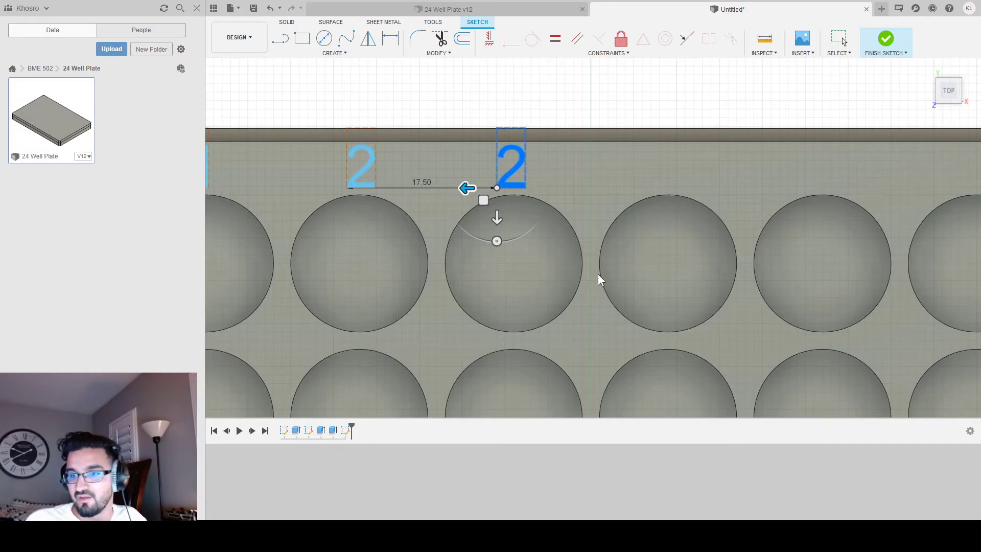
{"action": "key", "text": "Return"}
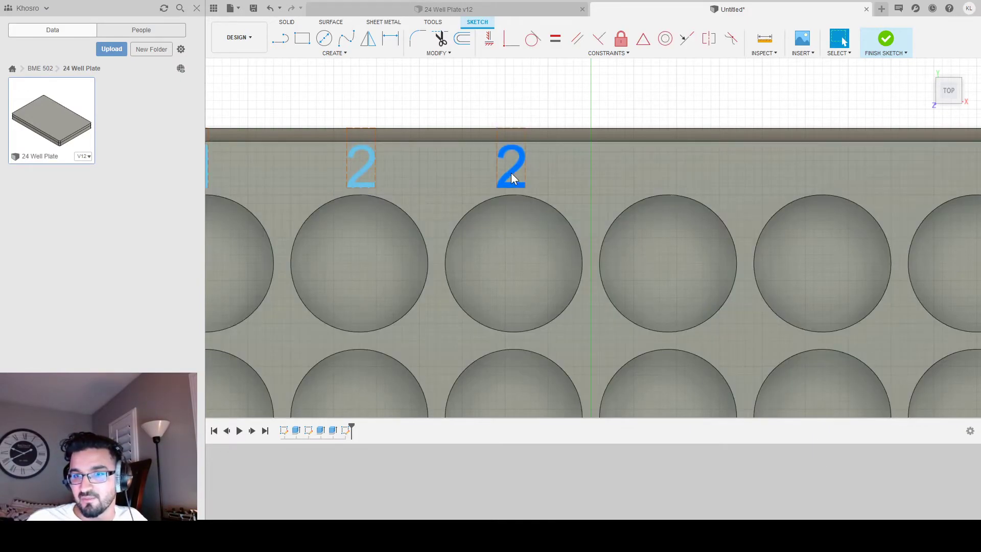
{"action": "key", "text": "m"}
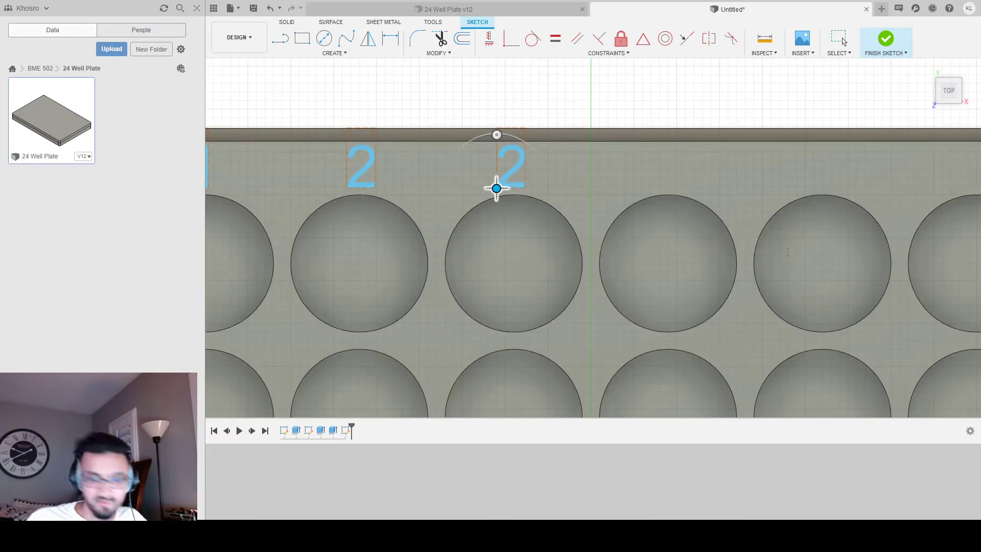
{"action": "type", "text": "3"}
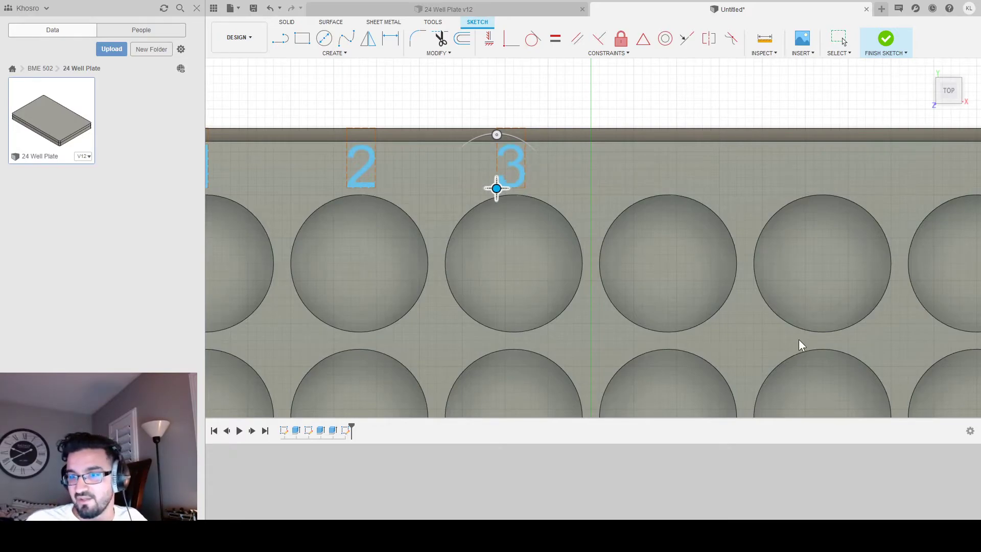
{"action": "key", "text": "Return"}
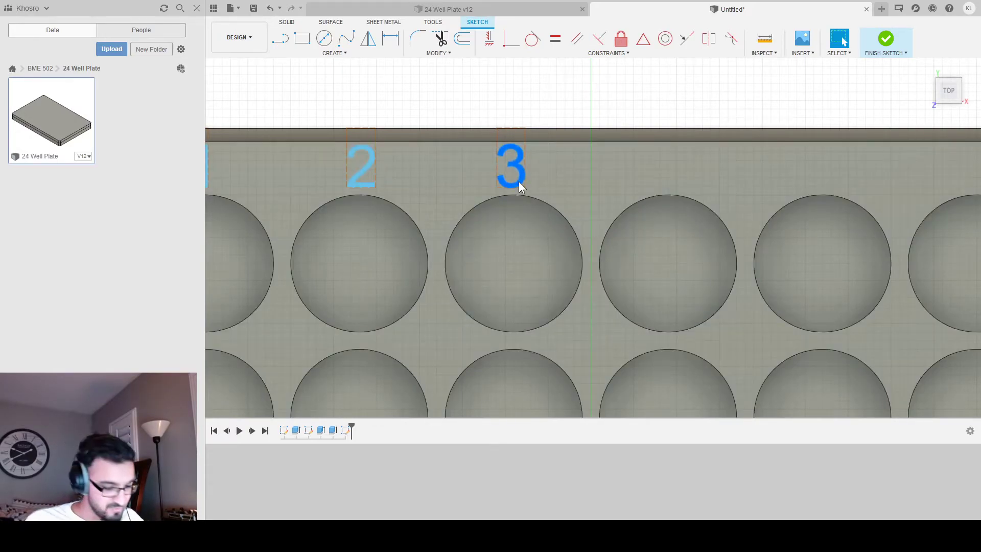
- Copy the number 3 horizontally by 18 mm above the fourth-column well and change the copy's text to "4"
{"action": "key", "text": "m"}
{"action": "left_click_drag", "start_coordinate": [462, 189], "coordinate": [621, 188]}
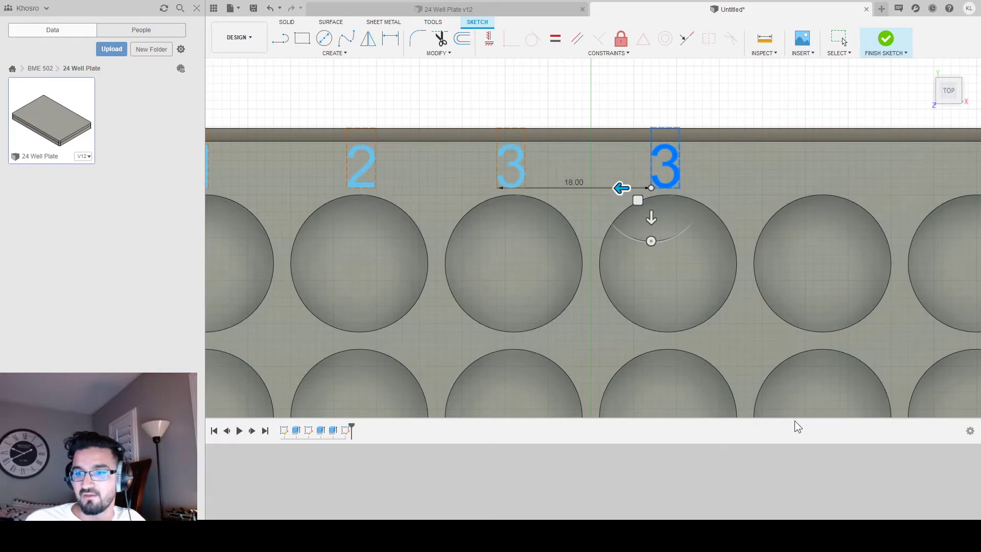
{"action": "key", "text": "Return"}
{"action": "key", "text": "m"}
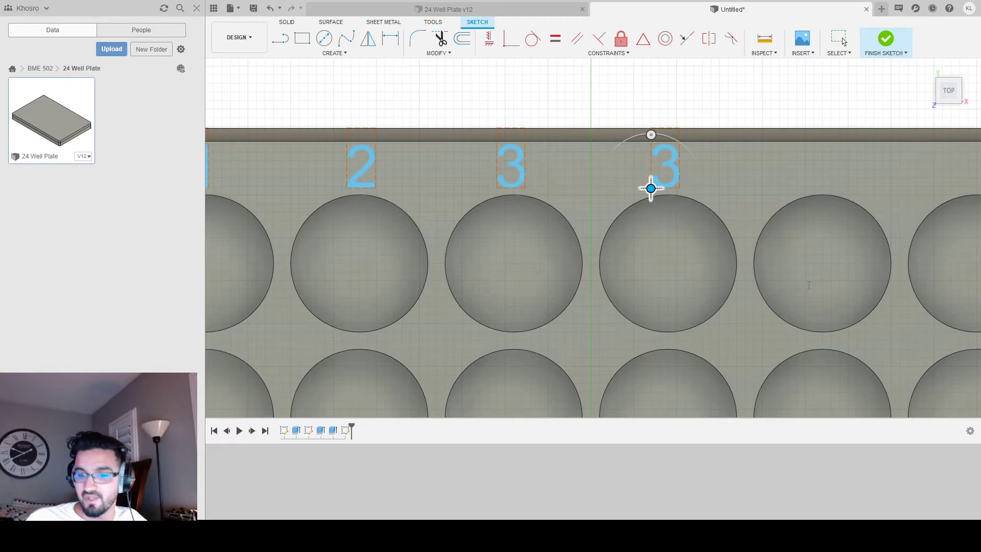
{"action": "type", "text": "4"}
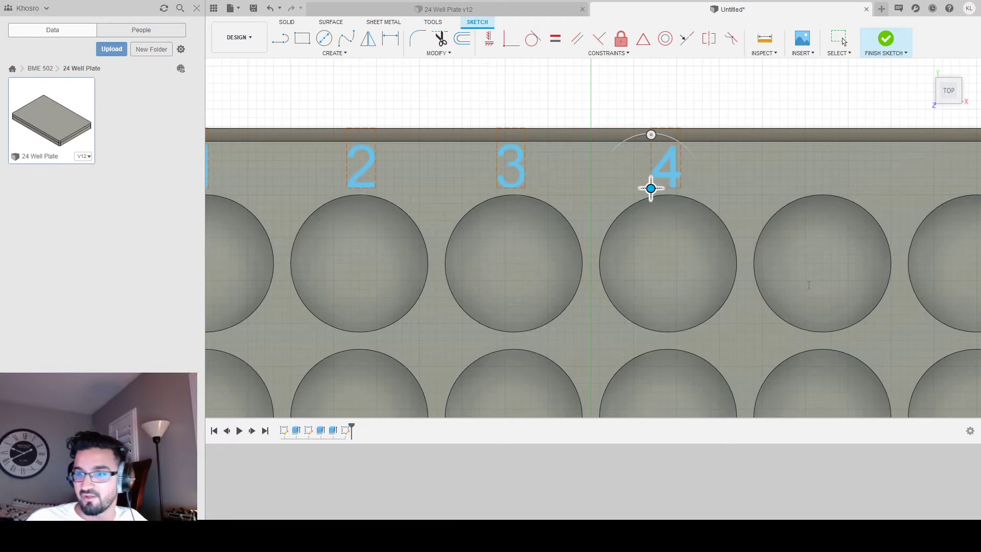
{"action": "left_click", "coordinate": [799, 347]}
{"action": "left_click", "coordinate": [770, 303]}
- Copy the number 4 horizontally by 18 mm above the fifth-column well and change the copy's text to "5"
{"action": "middle_click_drag", "start_coordinate": [762, 302], "coordinate": [403, 282]}
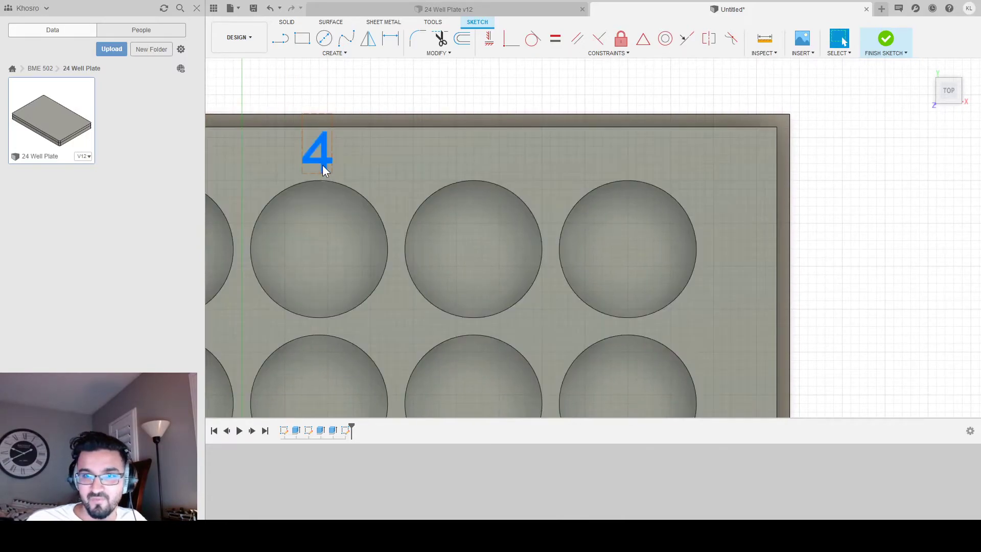
{"action": "left_click", "coordinate": [322, 165]}
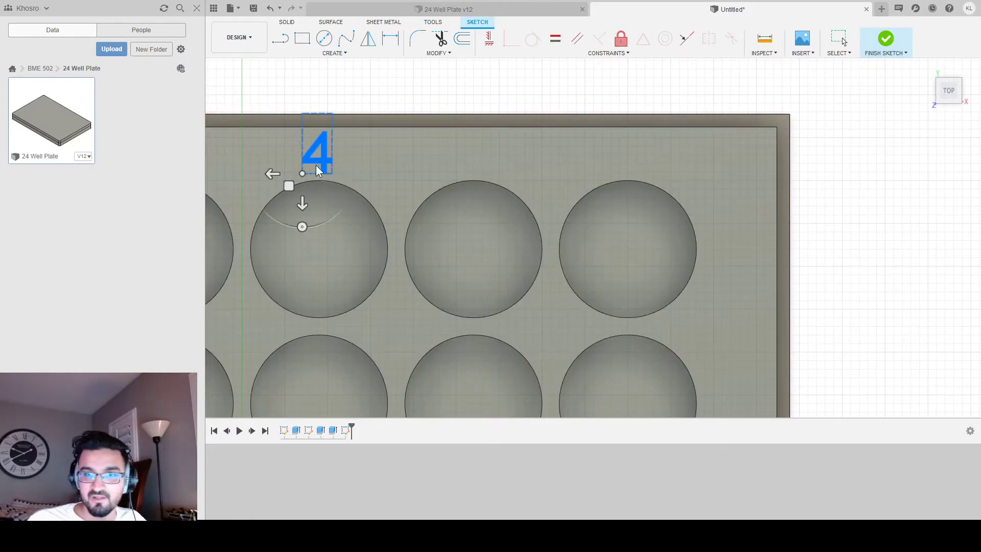
{"action": "left_click_drag", "start_coordinate": [273, 174], "coordinate": [427, 174]}
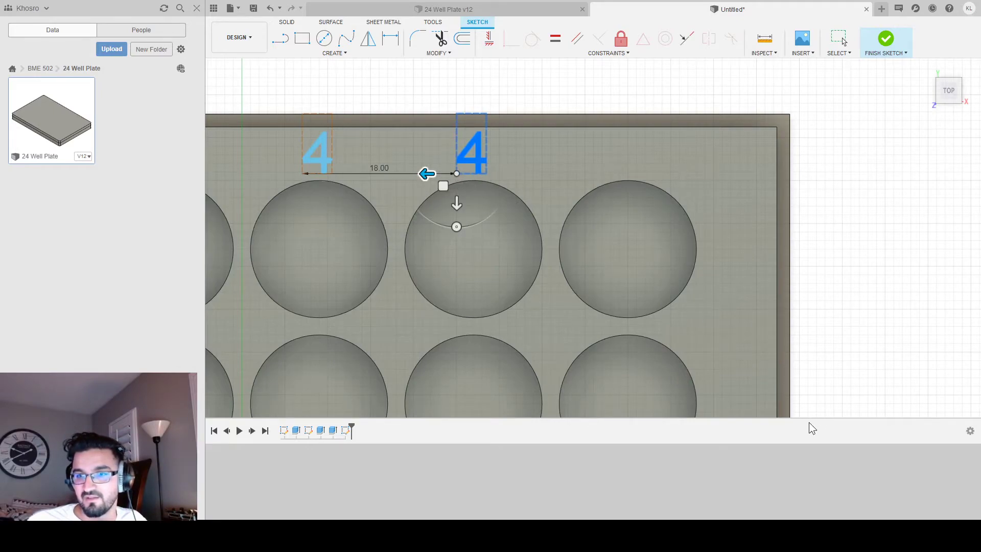
{"action": "key", "text": "Return"}
{"action": "left_click", "coordinate": [474, 161]}
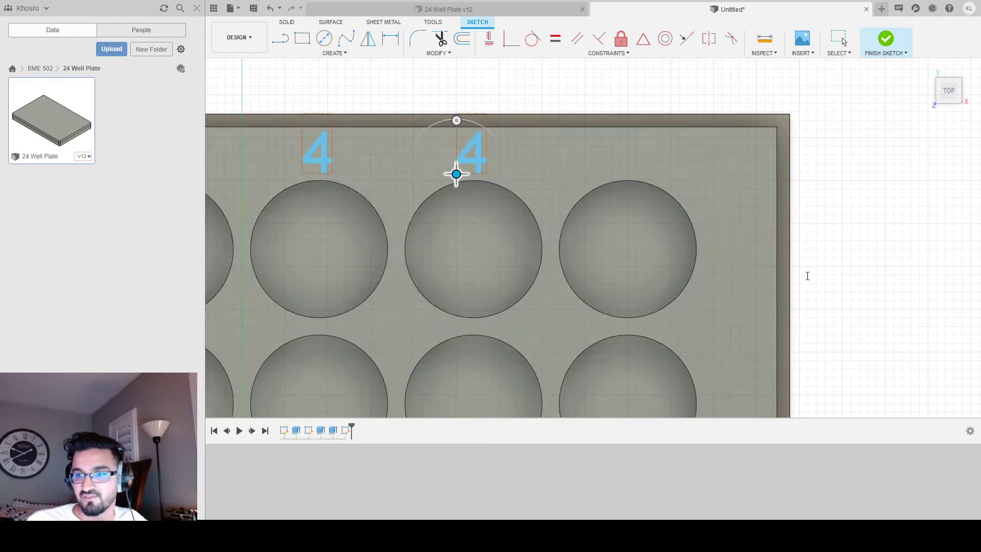
{"action": "type", "text": "5"}
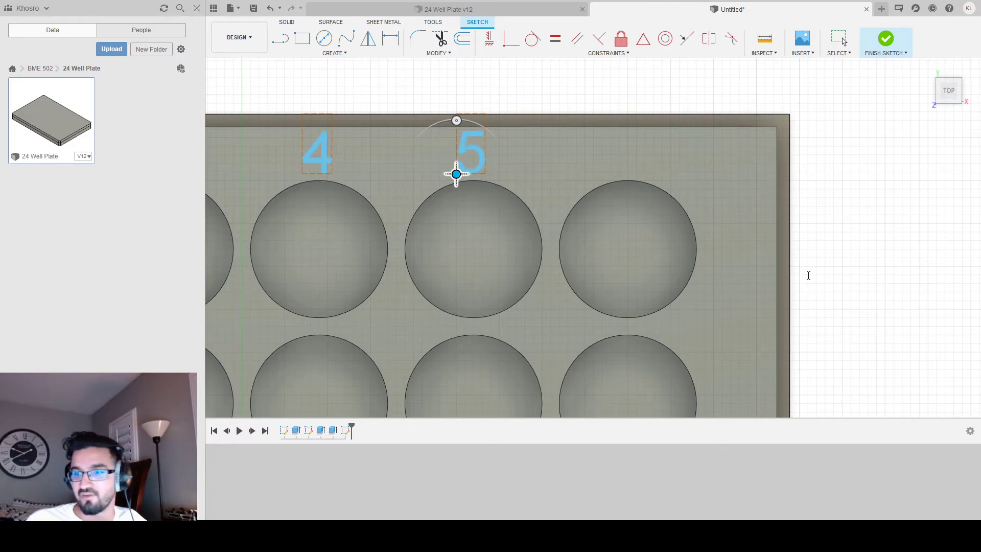
{"action": "left_click", "coordinate": [803, 344]}
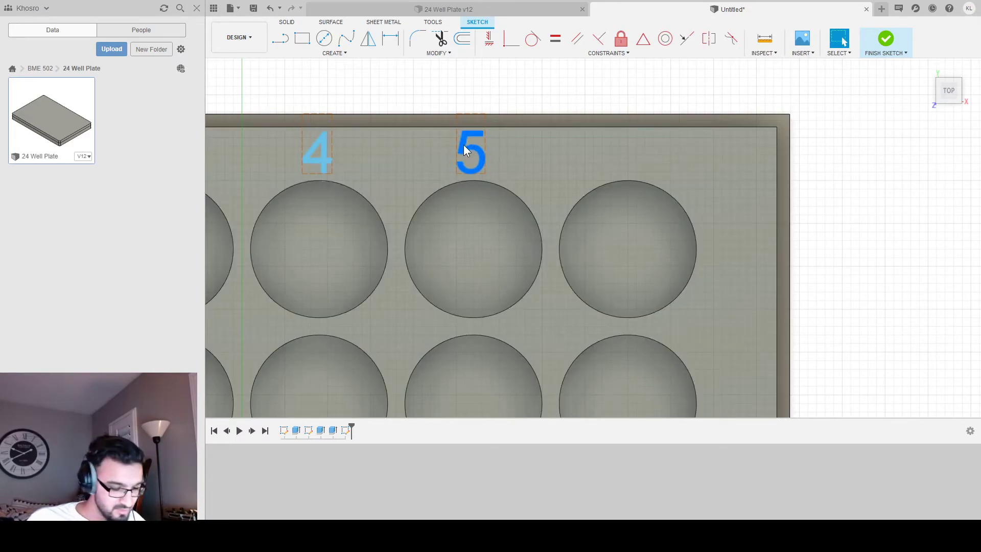
- Copy the number 5 horizontally by 18 mm above the sixth-column well and change the copy's text to "6"
{"action": "key", "text": "ctrl+v"}
{"action": "left_click_drag", "start_coordinate": [425, 175], "coordinate": [577, 187]}
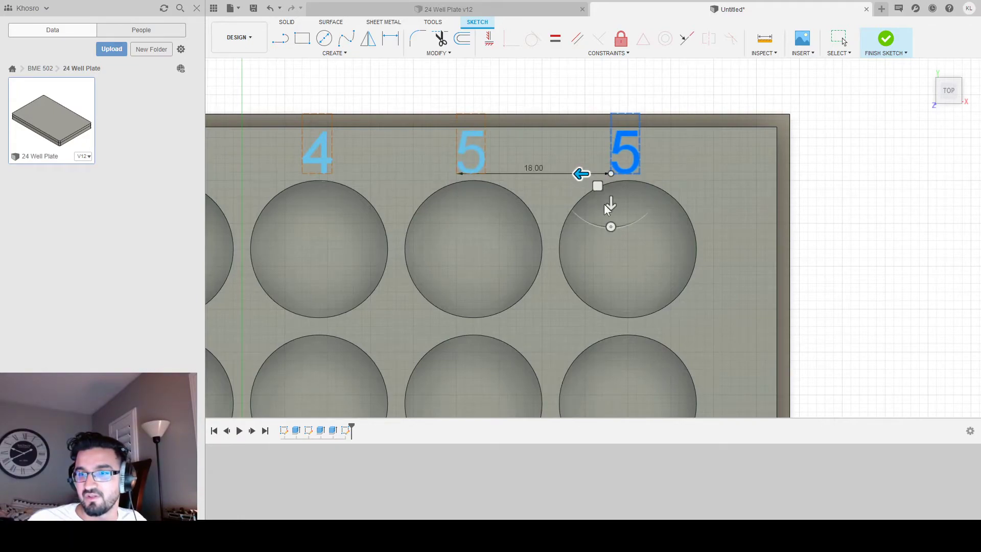
{"action": "left_click", "coordinate": [812, 421]}
{"action": "double_click", "coordinate": [634, 149]}
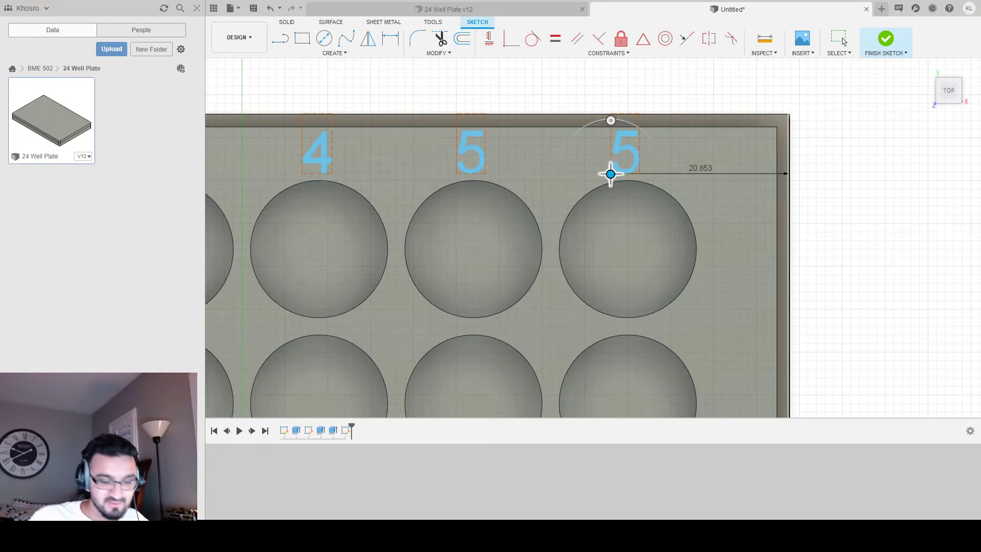
{"action": "type", "text": "6"}
{"action": "left_click", "coordinate": [812, 342]}
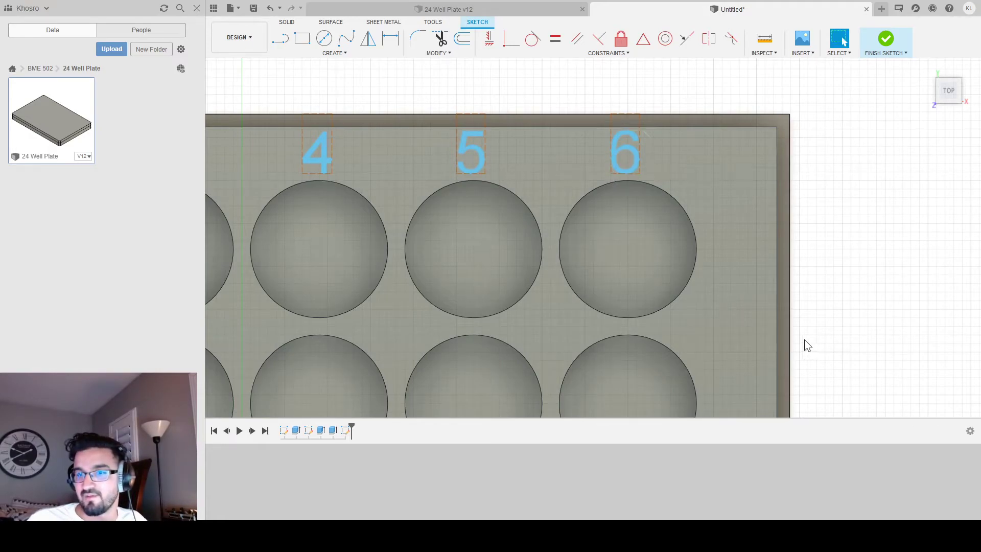
- Finish the sketch containing the row letters and column numbers
{"action": "scroll", "coordinate": [470, 251], "scroll_direction": "down", "scroll_amount": 2}
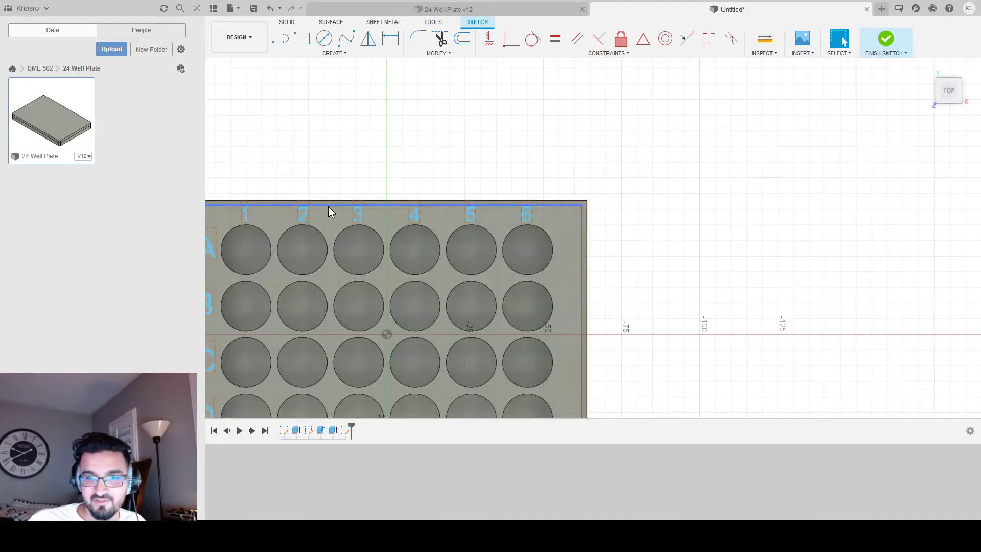
{"action": "mouse_move", "coordinate": [326, 163]}
{"action": "middle_mouse_down", "text": "shift"}
{"action": "mouse_move", "coordinate": [335, 156]}
{"action": "mouse_move", "coordinate": [248, 197]}
{"action": "mouse_move", "coordinate": [341, 177]}
{"action": "mouse_move", "coordinate": [506, 293]}
{"action": "mouse_move", "coordinate": [476, 122]}
{"action": "middle_mouse_up", "text": "shift"}
{"action": "middle_click_drag", "start_coordinate": [661, 291], "coordinate": [596, 160]}
{"action": "left_click", "coordinate": [945, 331]}
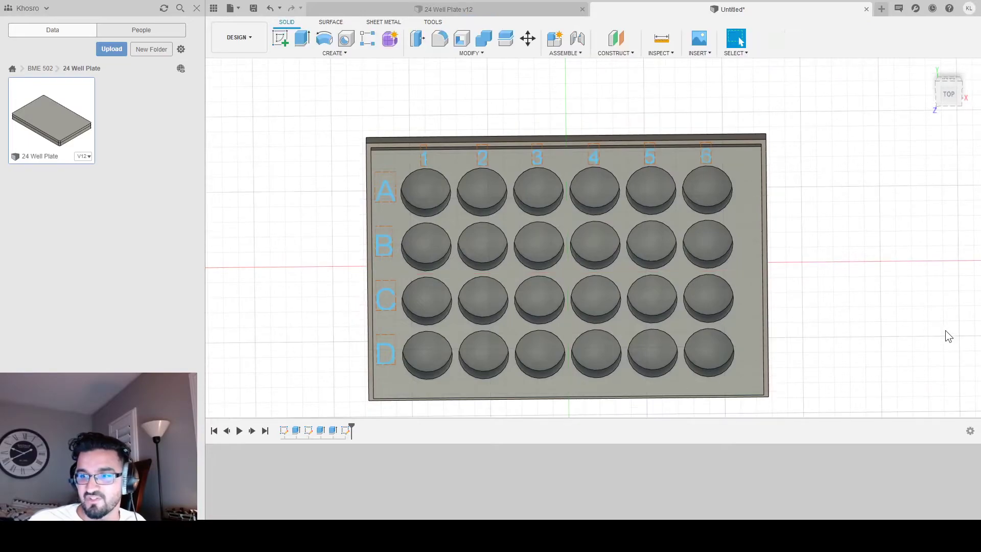
- Extrude the row letters A–D and the column numbers 1–6 together on the plate's top face
{"action": "middle_click_drag", "start_coordinate": [412, 387], "coordinate": [384, 345], "text": "shift"}
{"action": "left_click", "coordinate": [379, 314]}
{"action": "left_click", "coordinate": [378, 249], "text": "ctrl"}
{"action": "left_click", "coordinate": [382, 198], "text": "ctrl"}
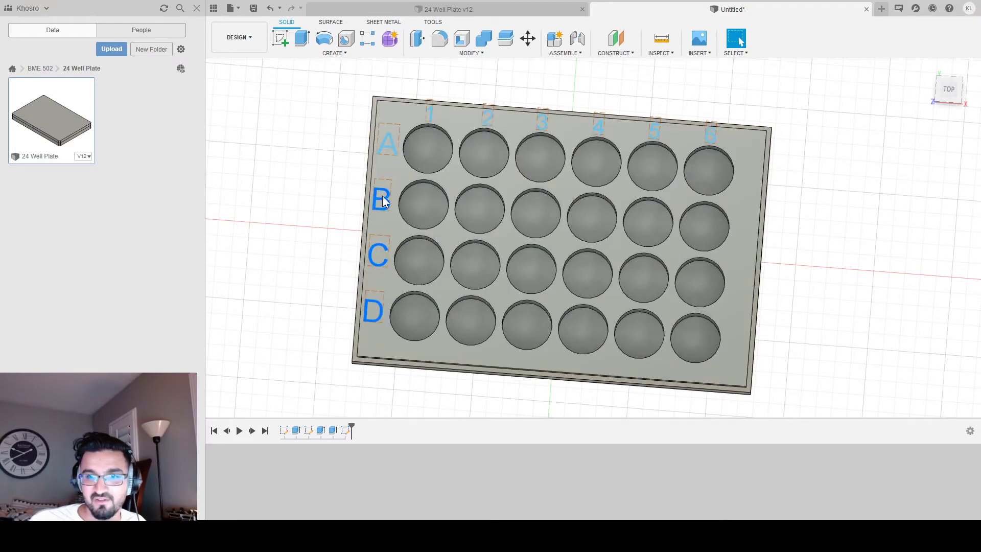
{"action": "left_click", "coordinate": [388, 140], "text": "ctrl"}
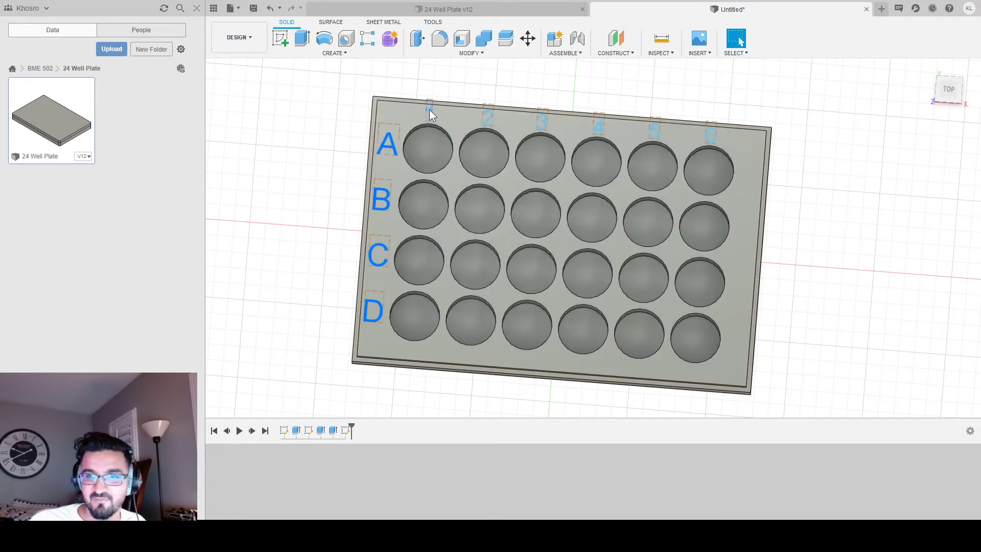
{"action": "scroll", "coordinate": [430, 109], "scroll_direction": "down", "scroll_amount": 2}
{"action": "left_click", "coordinate": [432, 109], "text": "ctrl"}
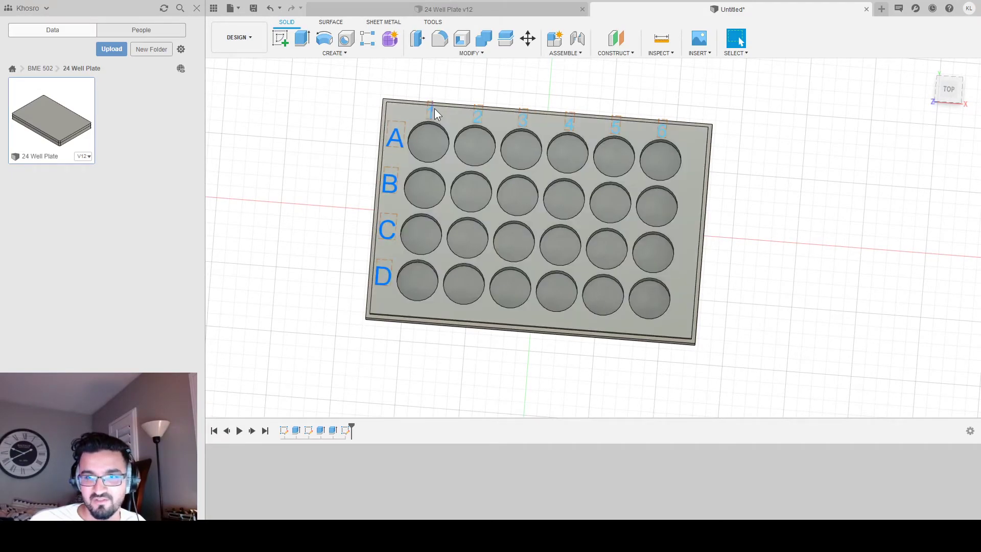
{"action": "scroll", "coordinate": [434, 109], "scroll_direction": "up", "scroll_amount": 5}
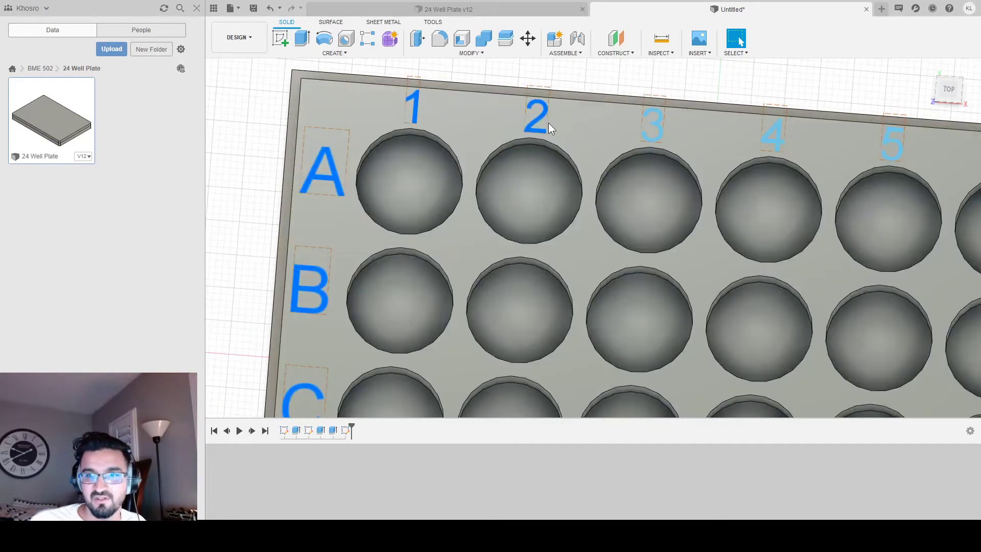
{"action": "left_click", "coordinate": [537, 122], "text": "ctrl"}
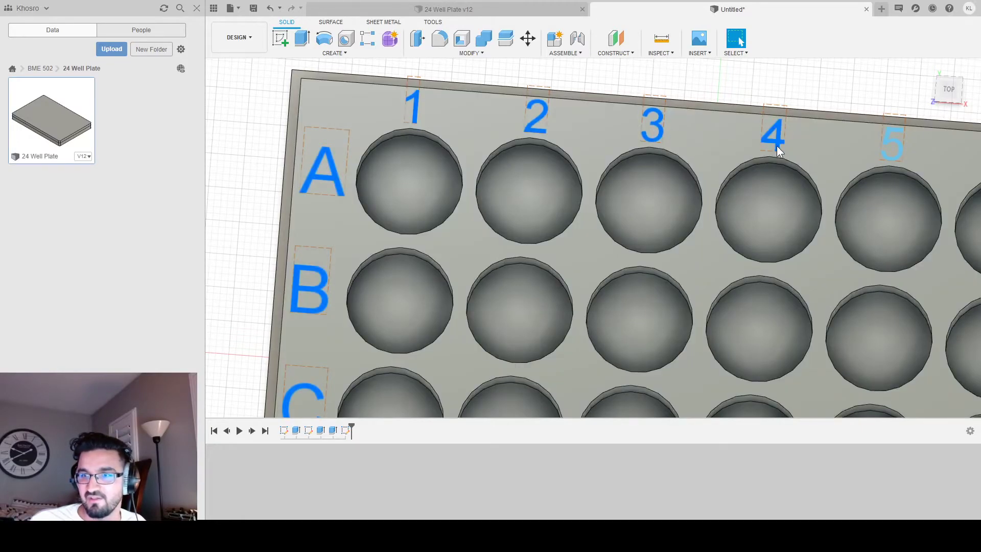
{"action": "middle_click_drag", "start_coordinate": [869, 148], "coordinate": [633, 131]}
{"action": "left_click", "coordinate": [664, 126], "text": "ctrl"}
{"action": "left_click", "coordinate": [784, 144], "text": "ctrl"}
{"action": "scroll", "coordinate": [567, 134], "scroll_direction": "down", "scroll_amount": 5}
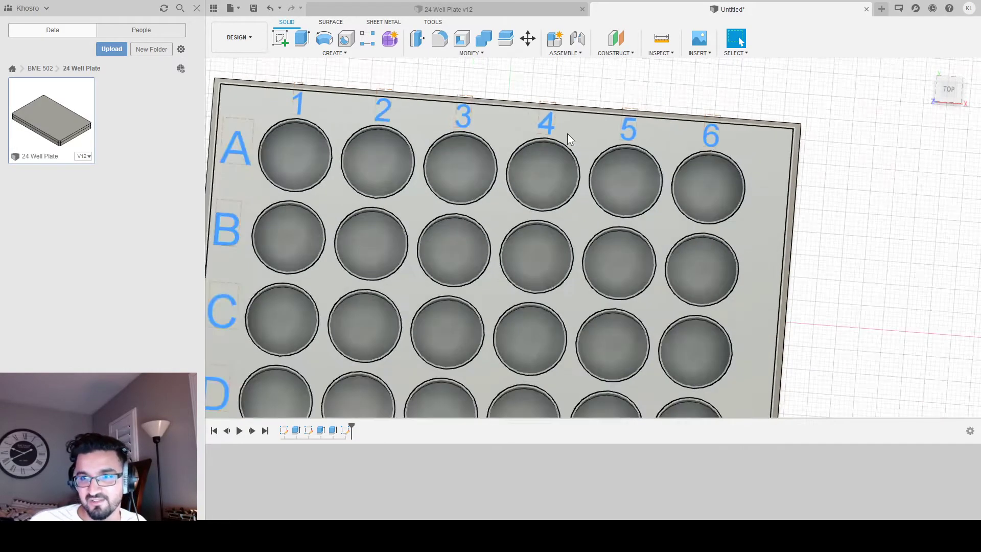
{"action": "middle_click_drag", "start_coordinate": [448, 236], "coordinate": [477, 226]}
{"action": "key", "text": "e"}
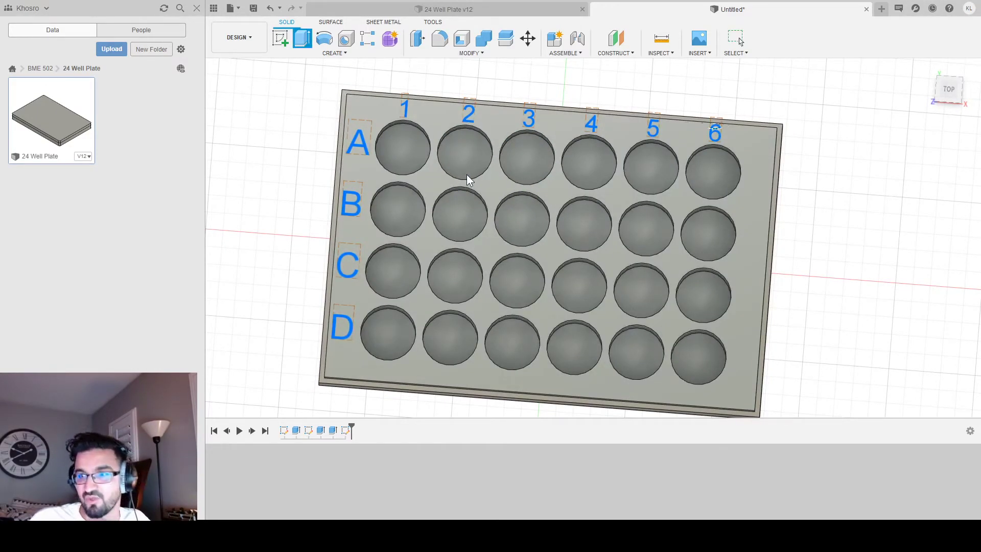
{"action": "key", "text": "Return"}
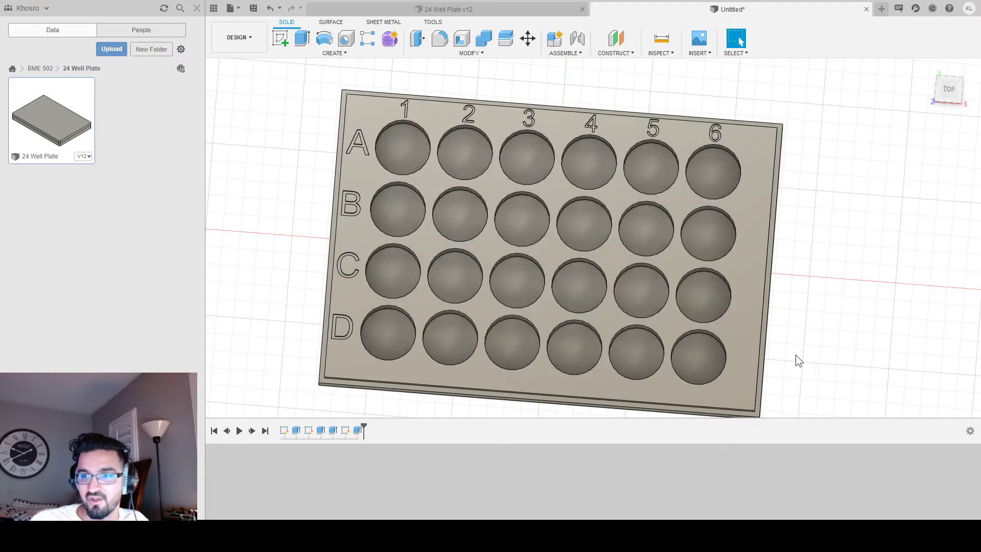
- Fillet the vertical edges of both the upper and lower tiers at the plate corner beside the letter D
{"action": "middle_click_drag", "start_coordinate": [817, 339], "coordinate": [896, 335]}
{"action": "middle_click_drag", "start_coordinate": [487, 312], "coordinate": [543, 238], "text": "shift"}
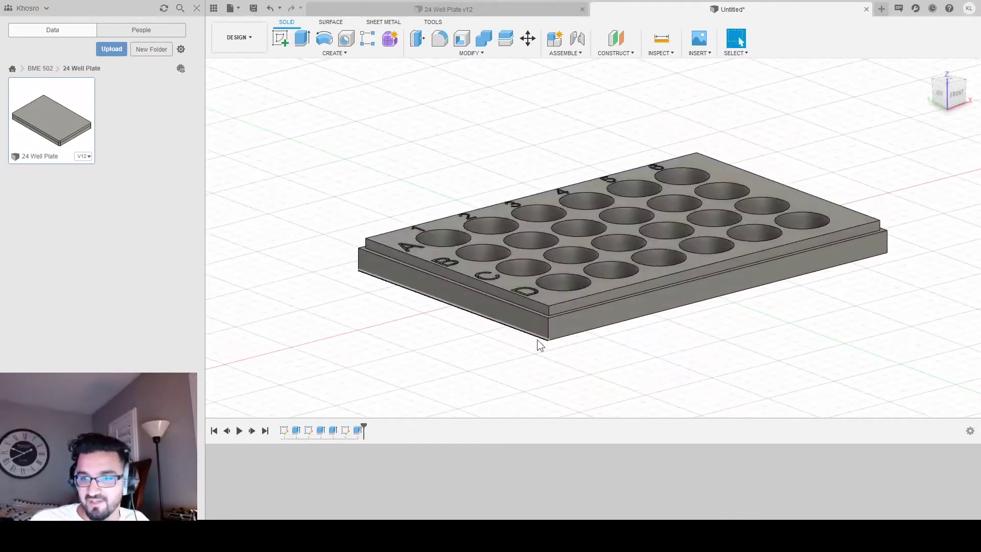
{"action": "scroll", "coordinate": [549, 308], "scroll_direction": "up", "scroll_amount": 3}
{"action": "left_click", "coordinate": [544, 302]}
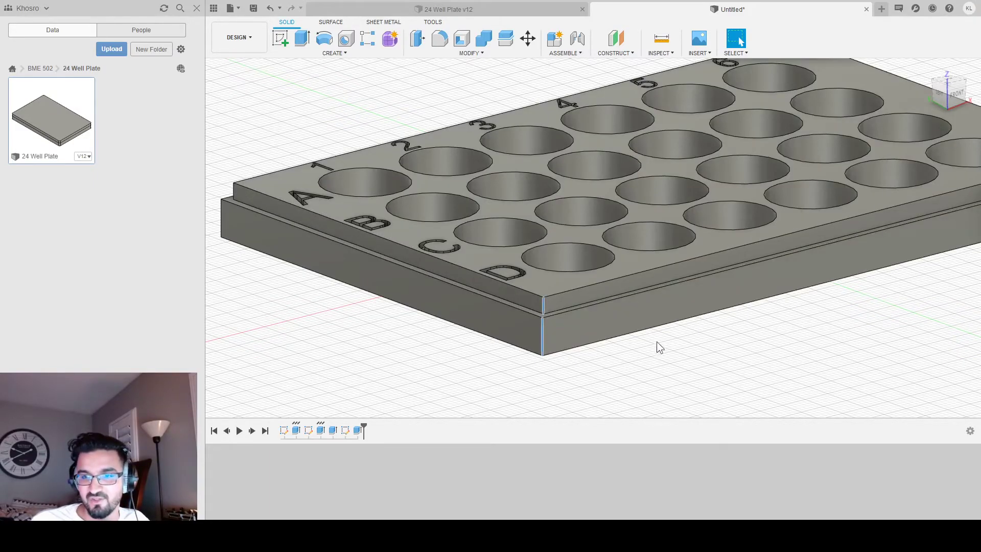
{"action": "key", "text": "f"}
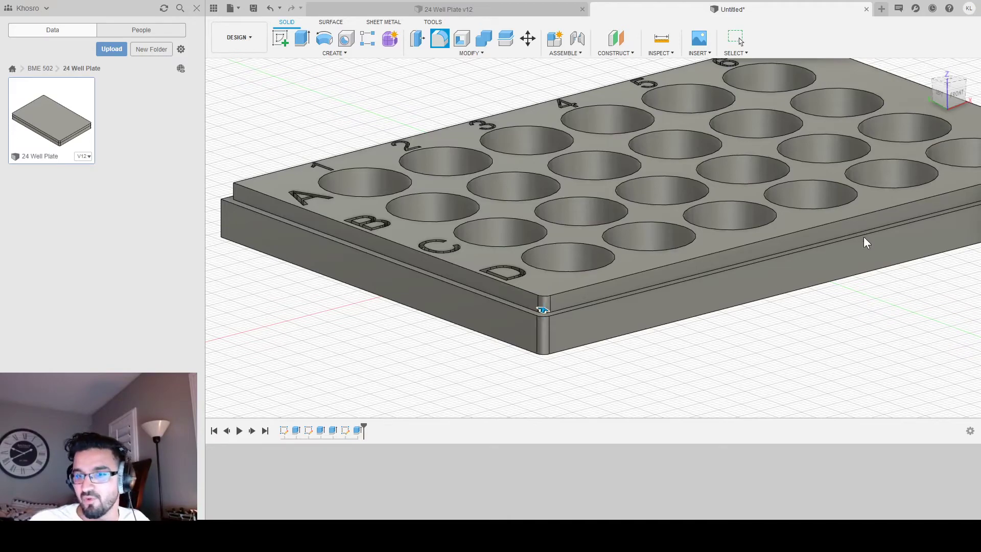
{"action": "key", "text": "Return"}
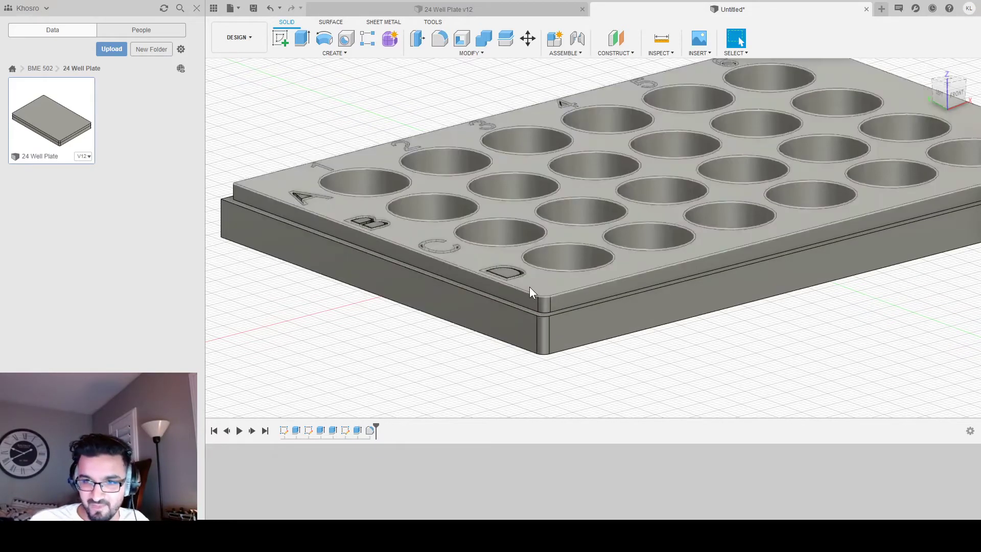
- Fillet both tiers' vertical edges at the plate corner near the row D, column 6 well
{"action": "middle_click_drag", "start_coordinate": [601, 321], "coordinate": [645, 364], "text": "shift"}
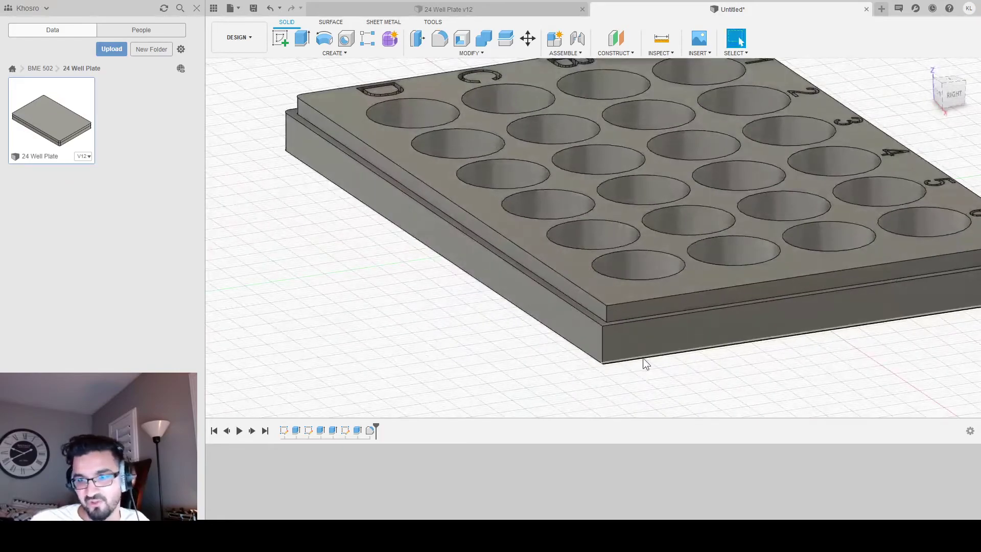
{"action": "left_click", "coordinate": [606, 316]}
{"action": "key", "text": "f"}
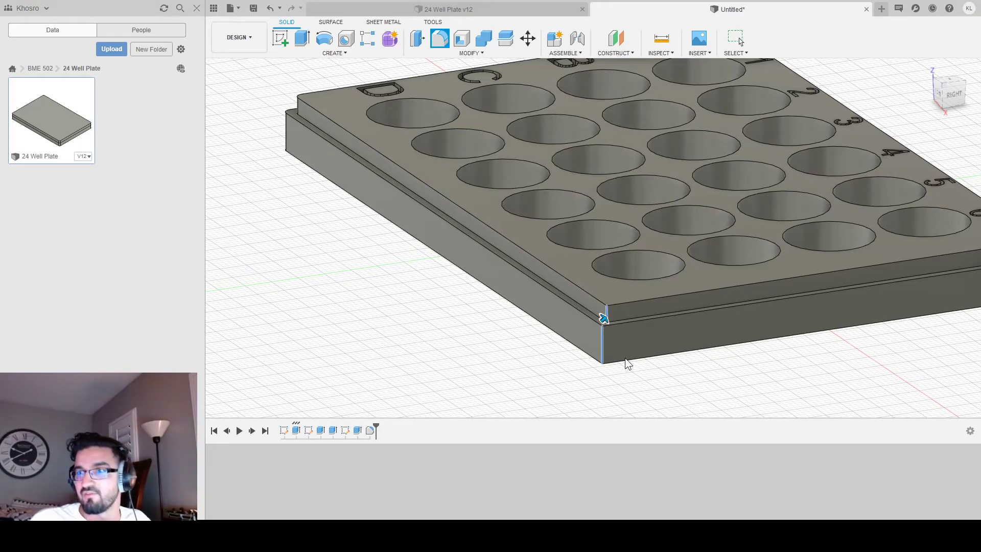
{"action": "key", "text": "Return"}
- Fillet both tiers' vertical edges at the plate corner beside the number 6
{"action": "middle_click_drag", "start_coordinate": [882, 320], "coordinate": [809, 328], "text": "shift"}
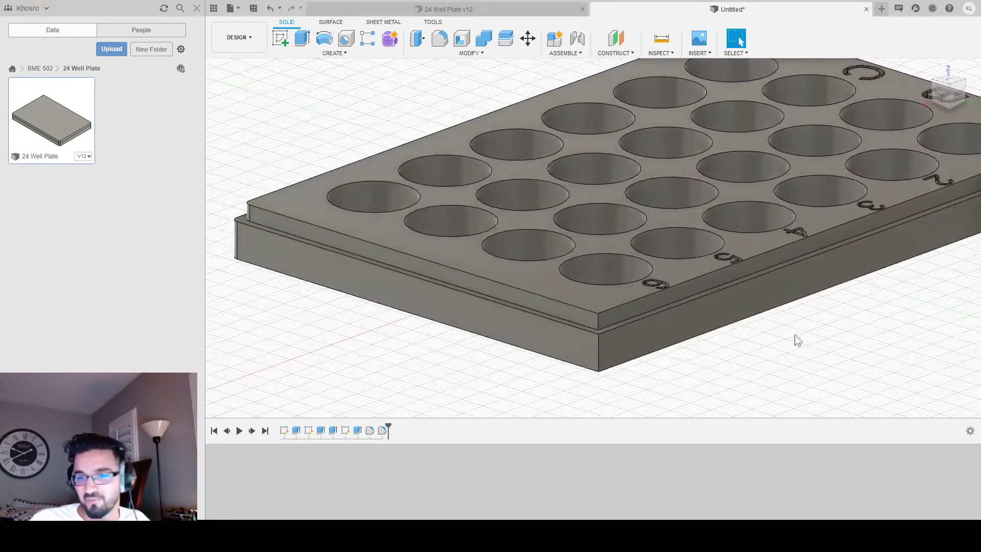
{"action": "left_click", "coordinate": [600, 322]}
{"action": "key", "text": "f"}
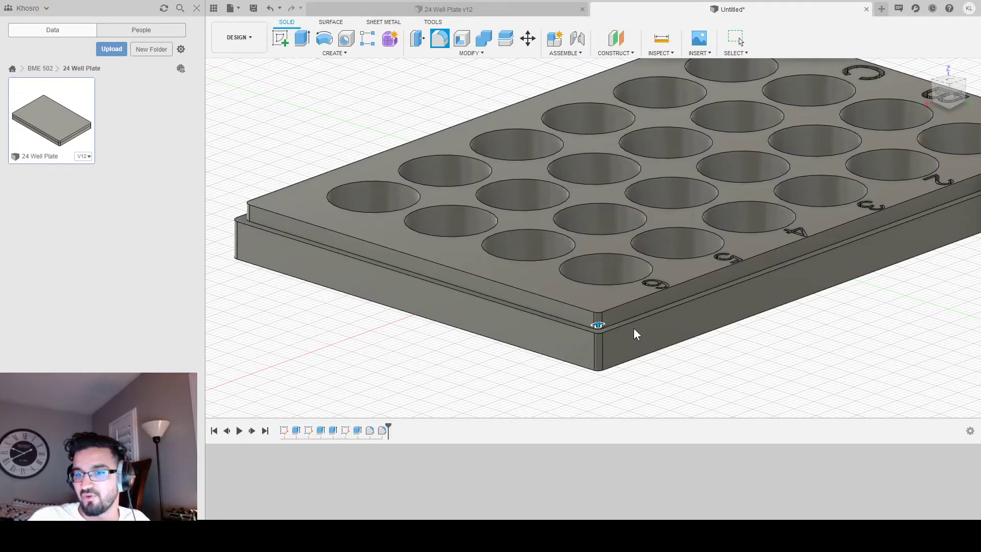
{"action": "left_click", "coordinate": [934, 290]}
- Fillet only the lower tier's vertical edge at the plate corner near the A and 1 labels
{"action": "middle_click_drag", "start_coordinate": [928, 288], "coordinate": [810, 275], "text": "shift"}
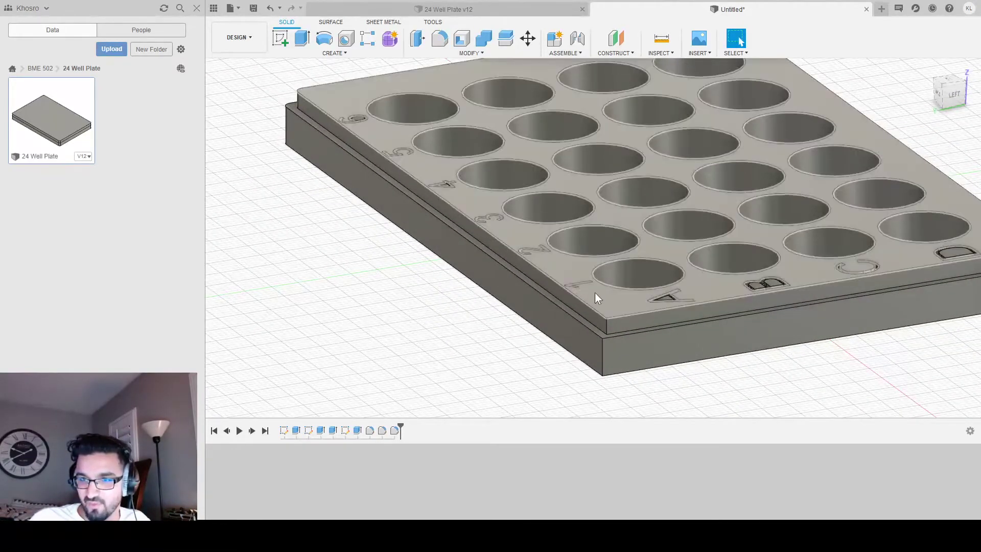
{"action": "left_click", "coordinate": [603, 358]}
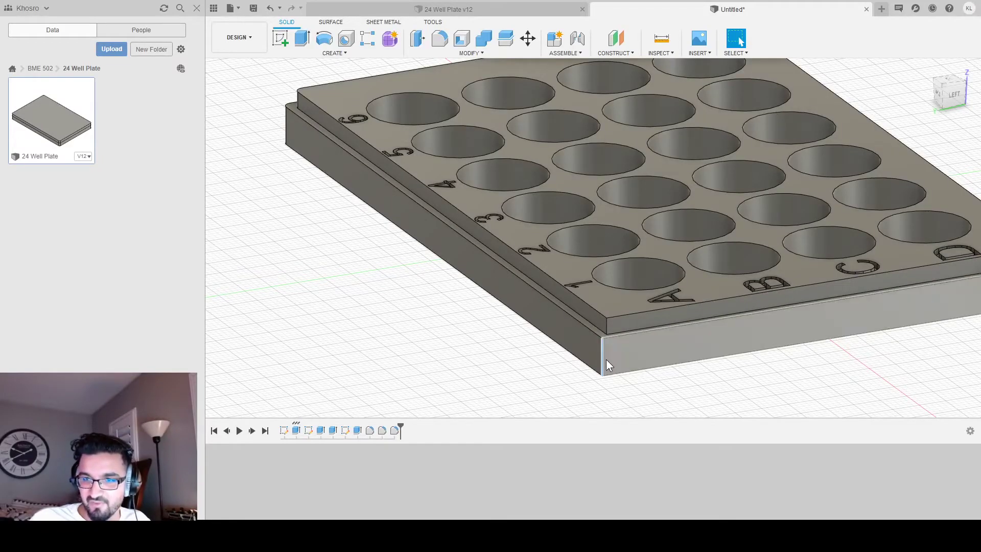
{"action": "key", "text": "f"}
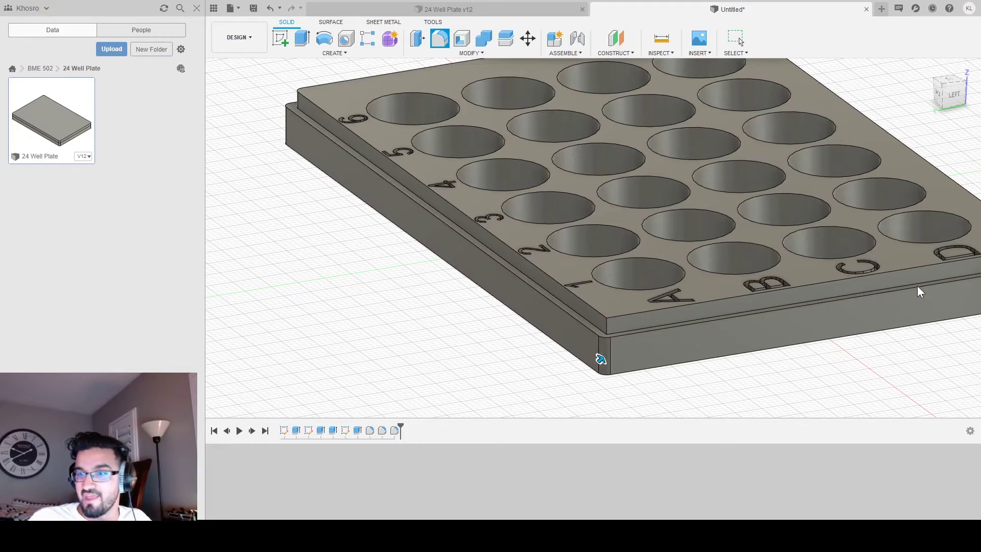
{"action": "key", "text": "Return"}
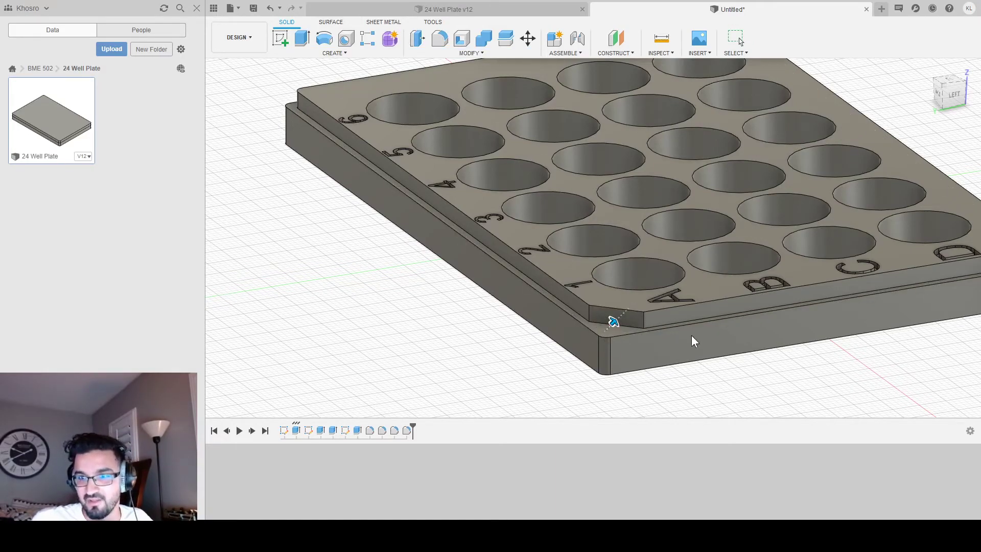
- Chamfer the upper tier's vertical edge at the plate corner beside the A and 1 labels
{"action": "middle_click_drag", "start_coordinate": [673, 374], "coordinate": [578, 408]}
{"action": "scroll", "coordinate": [489, 273], "scroll_direction": "up", "scroll_amount": 2}
{"action": "scroll", "coordinate": [489, 273], "scroll_direction": "down", "scroll_amount": 6}
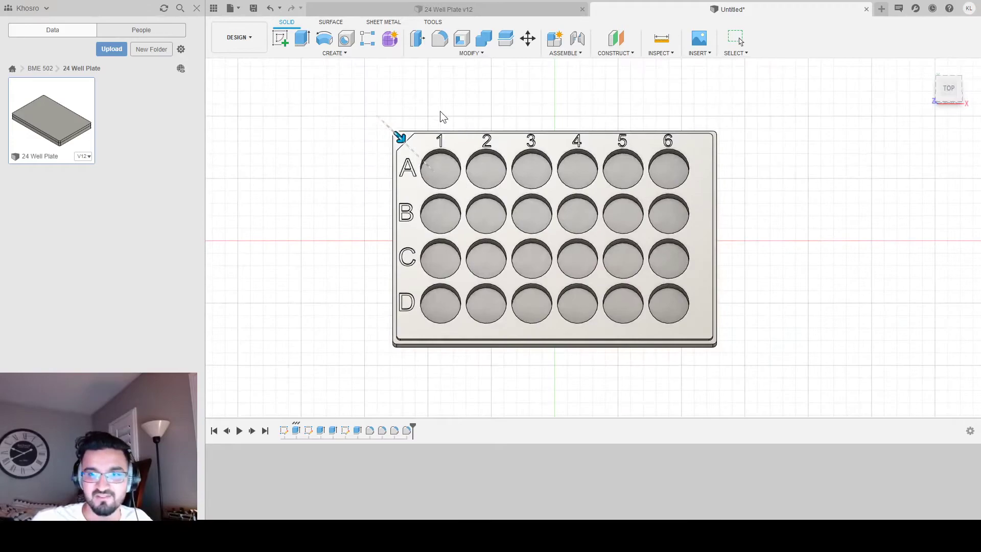
{"action": "mouse_move", "coordinate": [399, 136]}
{"action": "left_mouse_down"}
{"action": "mouse_move", "coordinate": [407, 144]}
{"action": "mouse_move", "coordinate": [389, 123]}
{"action": "mouse_move", "coordinate": [403, 140]}
{"action": "left_mouse_up"}
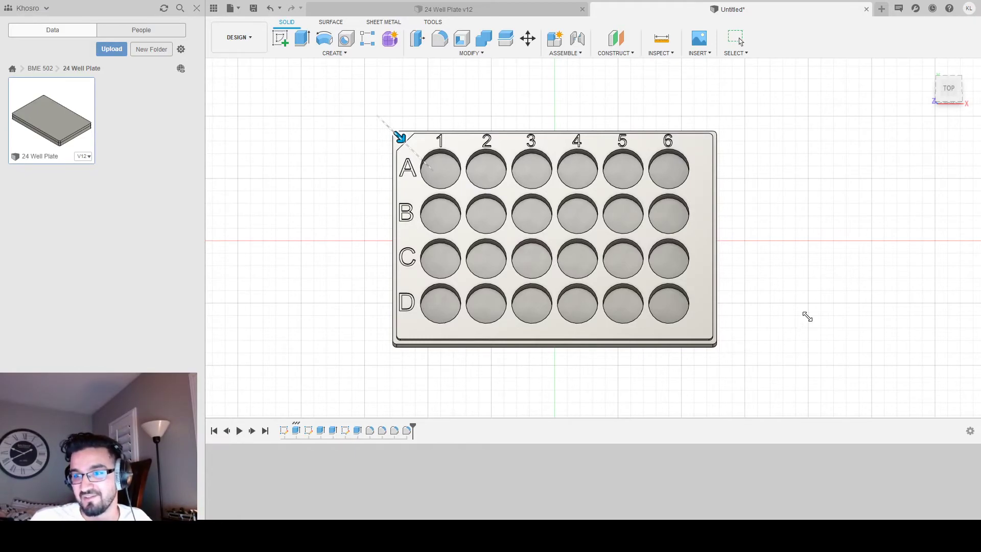
{"action": "key", "text": "Return"}
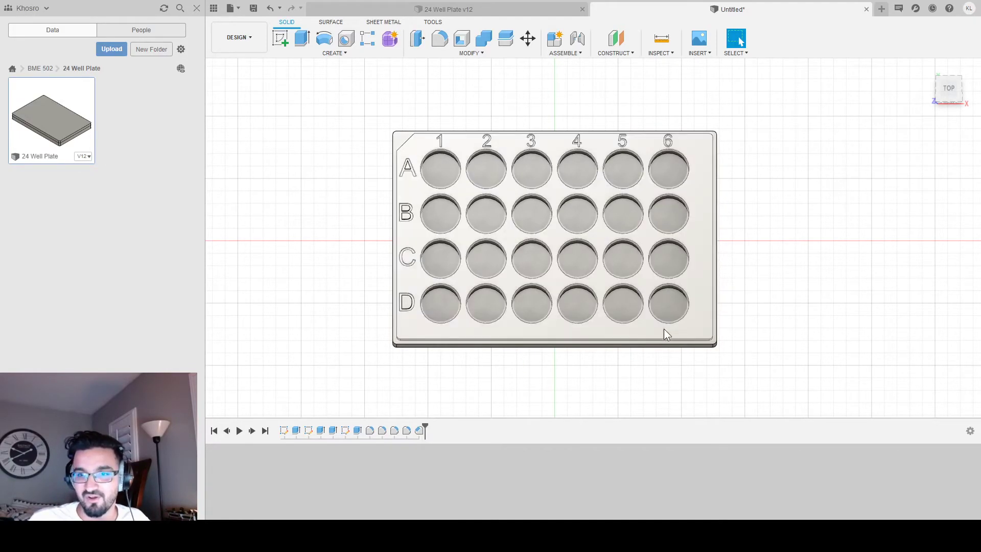
- Fillet the top rim edges of all 24 wells, rows A to D and columns 1 to 6
{"action": "mouse_move", "coordinate": [612, 354]}
{"action": "middle_mouse_down", "text": "shift"}
{"action": "mouse_move", "coordinate": [597, 329]}
{"action": "mouse_move", "coordinate": [620, 340]}
{"action": "mouse_move", "coordinate": [608, 346]}
{"action": "middle_mouse_up", "text": "shift"}
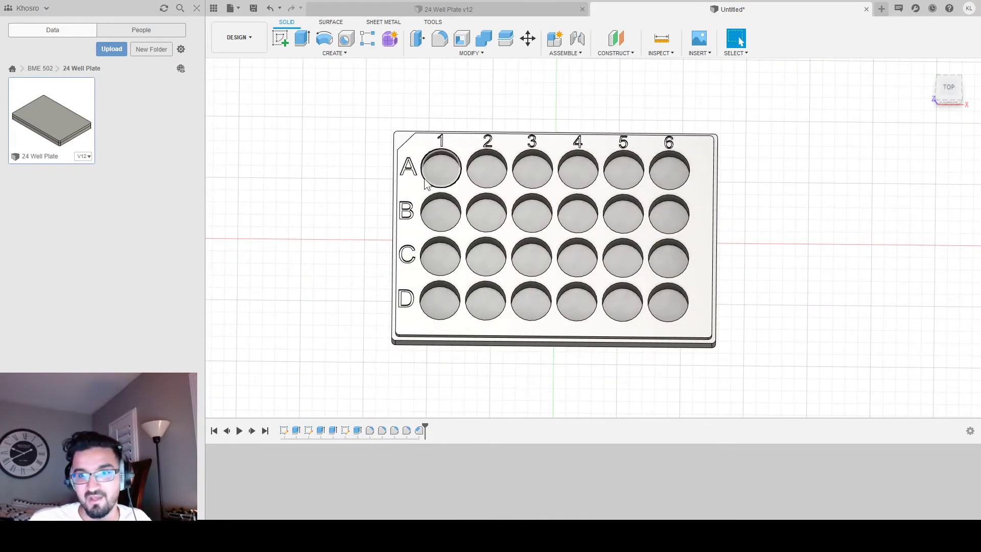
{"action": "left_click", "coordinate": [457, 180]}
{"action": "left_click", "coordinate": [501, 184], "text": "shift"}
{"action": "left_click", "coordinate": [547, 182], "text": "shift"}
{"action": "left_click", "coordinate": [593, 183], "text": "shift"}
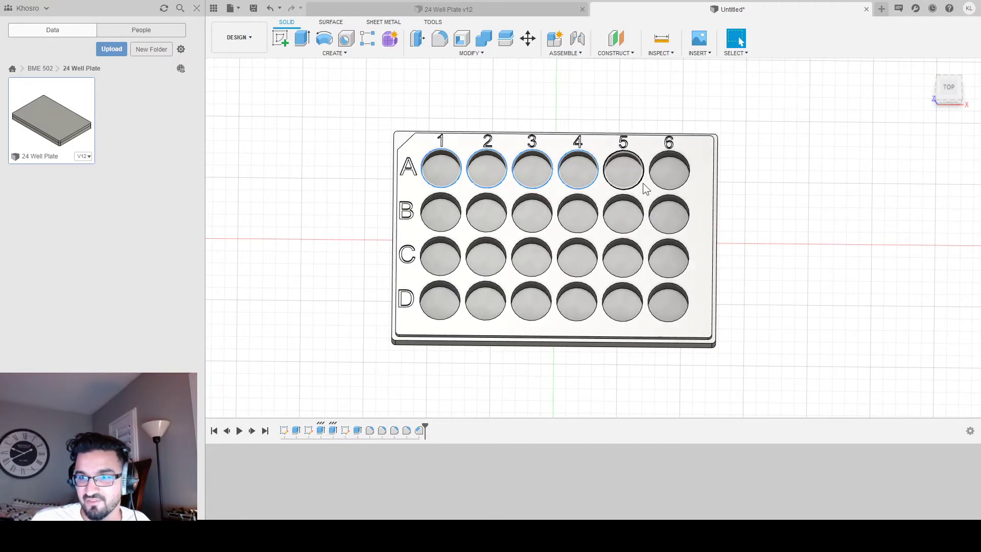
{"action": "left_click", "coordinate": [636, 183], "text": "shift"}
{"action": "left_click", "coordinate": [669, 185], "text": "shift"}
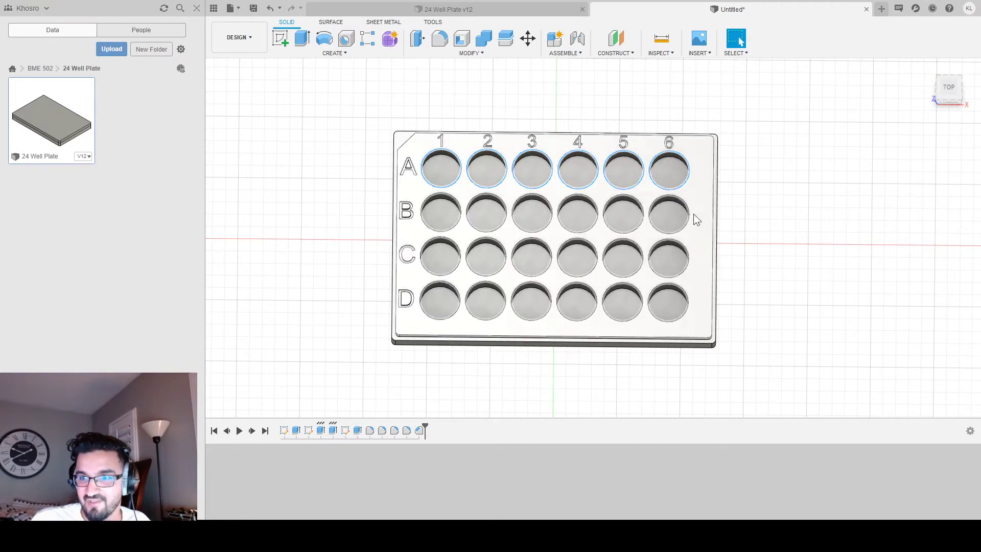
{"action": "left_click", "coordinate": [681, 232], "text": "shift"}
{"action": "left_click", "coordinate": [682, 272], "text": "shift"}
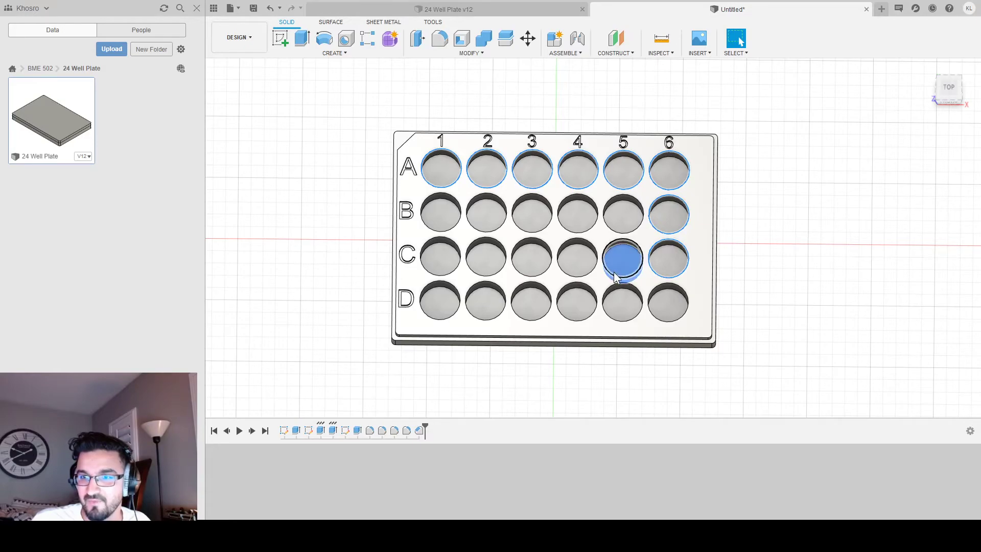
{"action": "left_click", "coordinate": [624, 264], "text": "shift"}
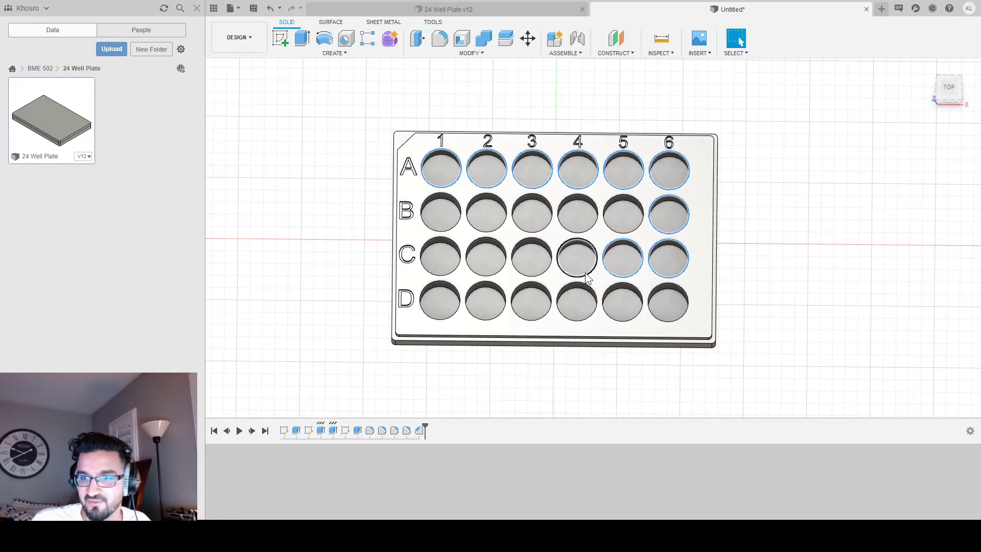
{"action": "left_click", "coordinate": [587, 277], "text": "shift"}
{"action": "left_click", "coordinate": [546, 273], "text": "shift"}
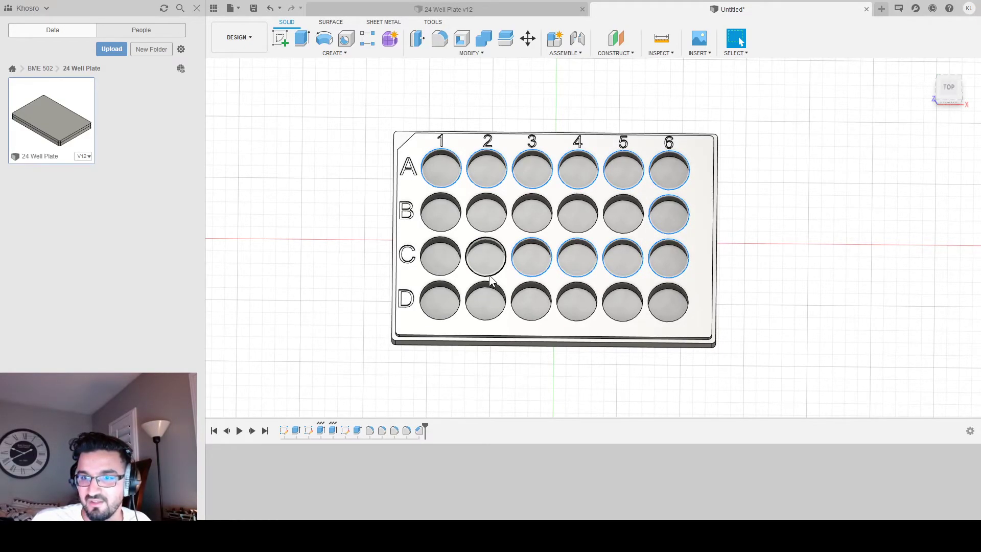
{"action": "left_click", "coordinate": [503, 271], "text": "shift"}
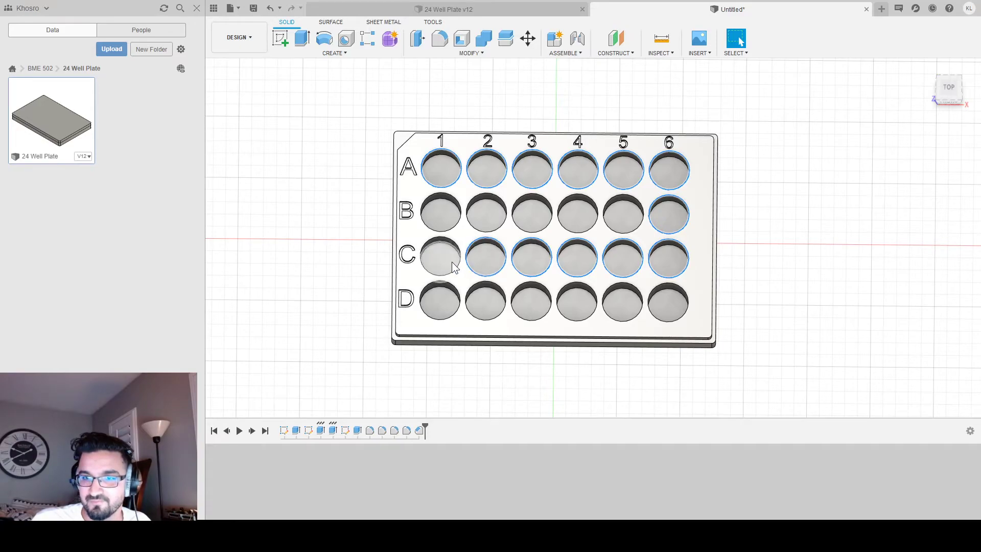
{"action": "left_click", "coordinate": [458, 271], "text": "shift"}
{"action": "left_click", "coordinate": [456, 226], "text": "shift"}
{"action": "left_click", "coordinate": [502, 228], "text": "shift"}
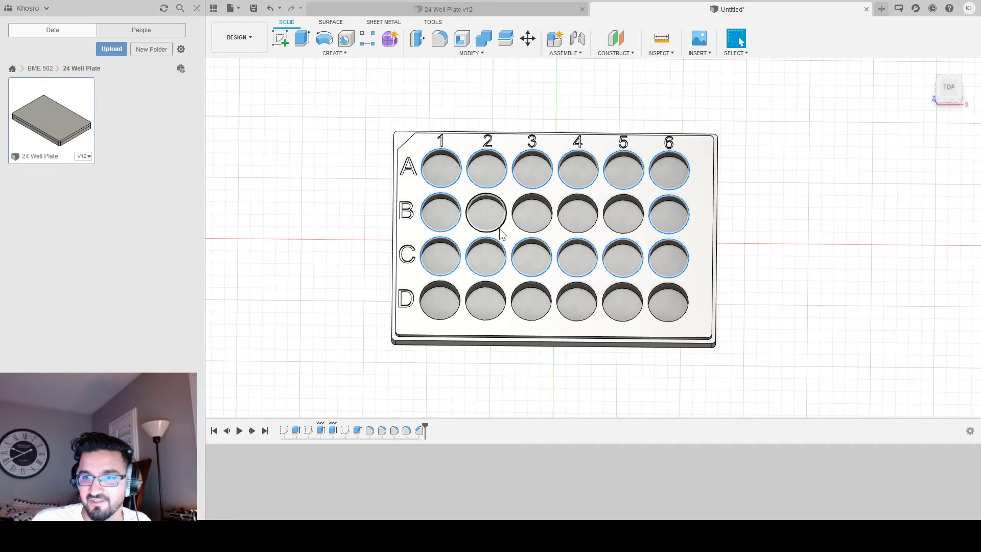
{"action": "left_click", "coordinate": [547, 228], "text": "shift"}
{"action": "left_click", "coordinate": [592, 230], "text": "shift"}
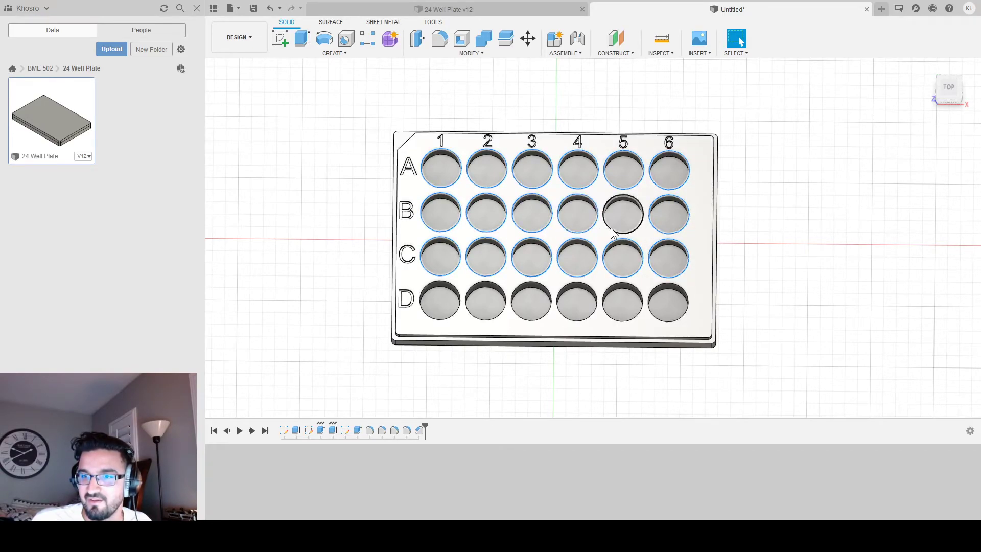
{"action": "left_click", "coordinate": [637, 231], "text": "shift"}
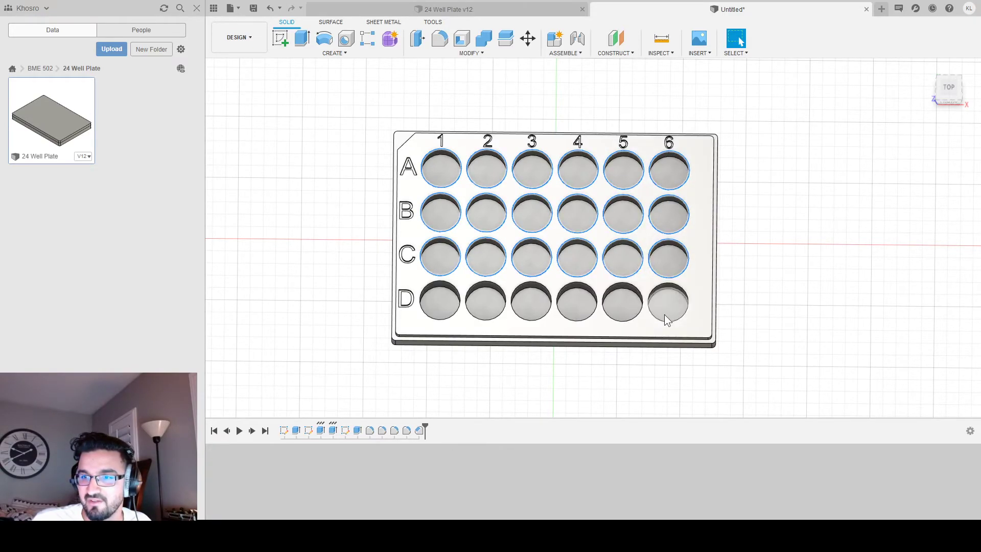
{"action": "left_click", "coordinate": [647, 315], "text": "shift"}
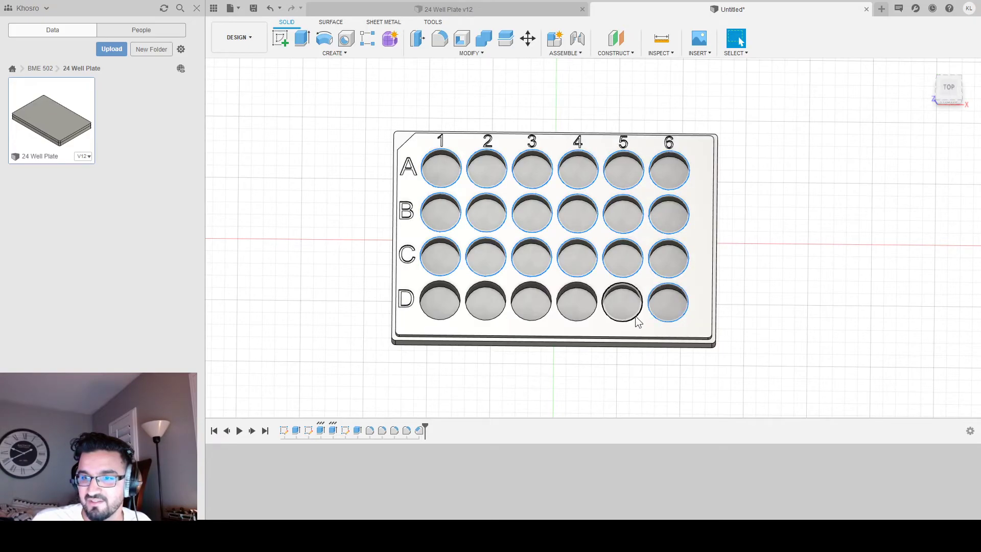
{"action": "left_click", "coordinate": [636, 316], "text": "shift"}
{"action": "left_click", "coordinate": [582, 319], "text": "shift"}
{"action": "left_click", "coordinate": [546, 318], "text": "shift"}
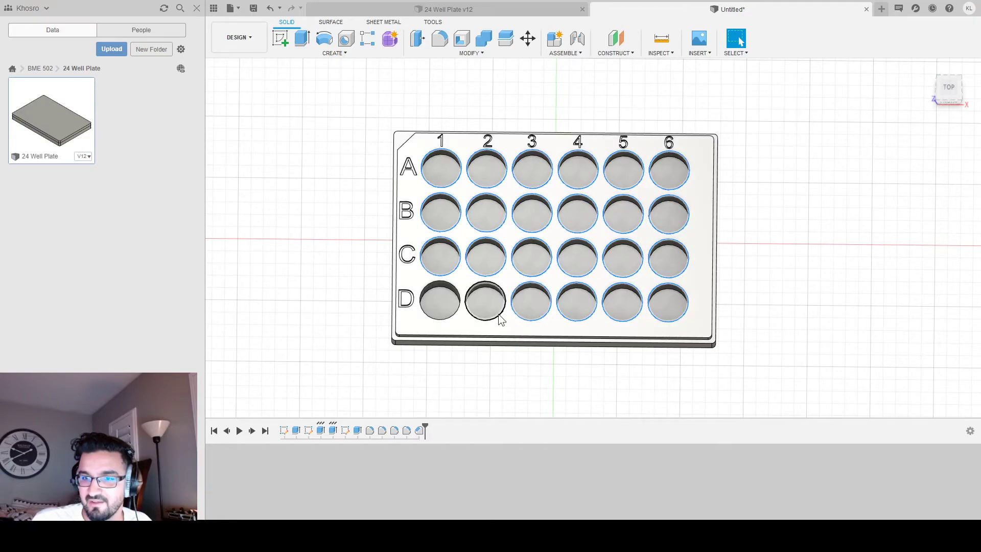
{"action": "left_click", "coordinate": [499, 321], "text": "shift"}
{"action": "left_click", "coordinate": [458, 318], "text": "shift"}
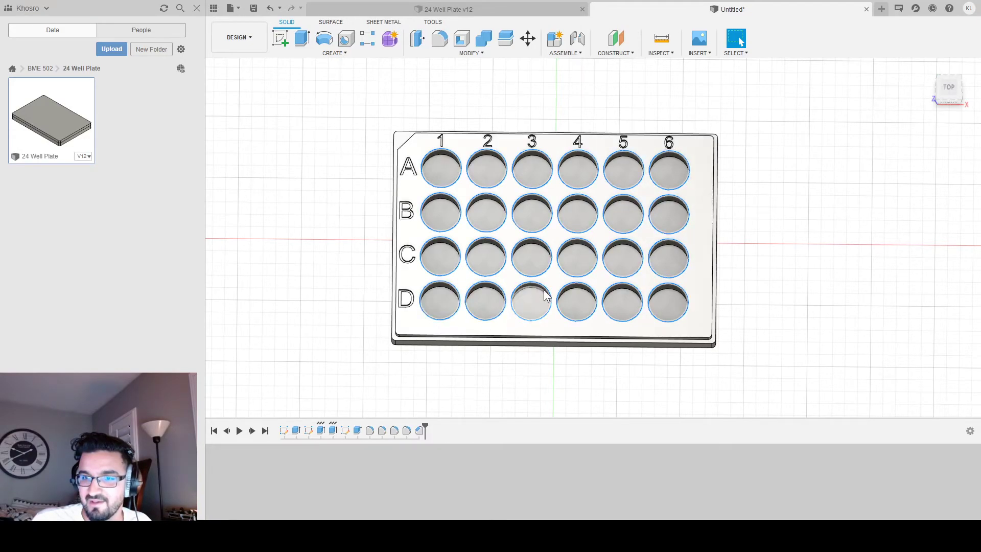
{"action": "key", "text": "f"}
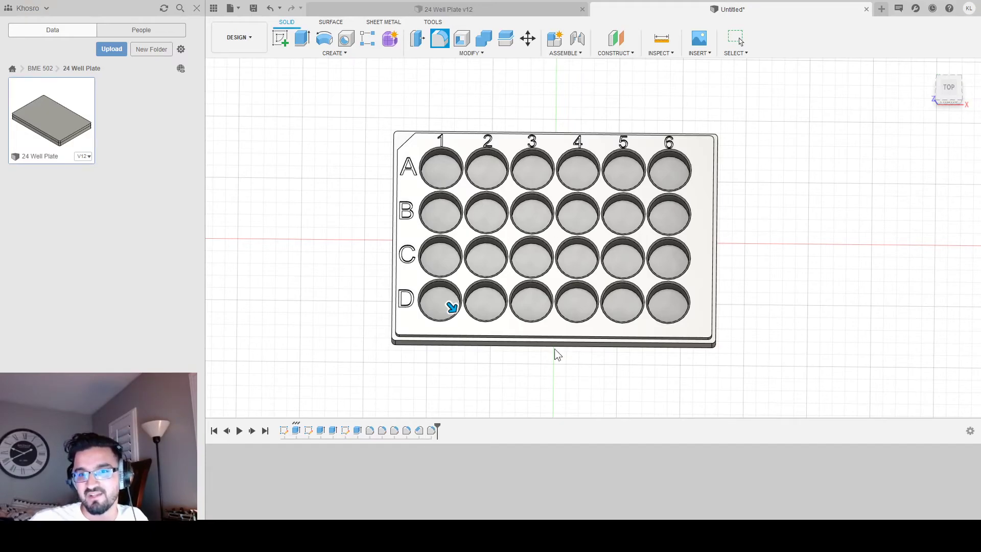
{"action": "scroll", "coordinate": [409, 203], "scroll_direction": "up", "scroll_amount": 10}
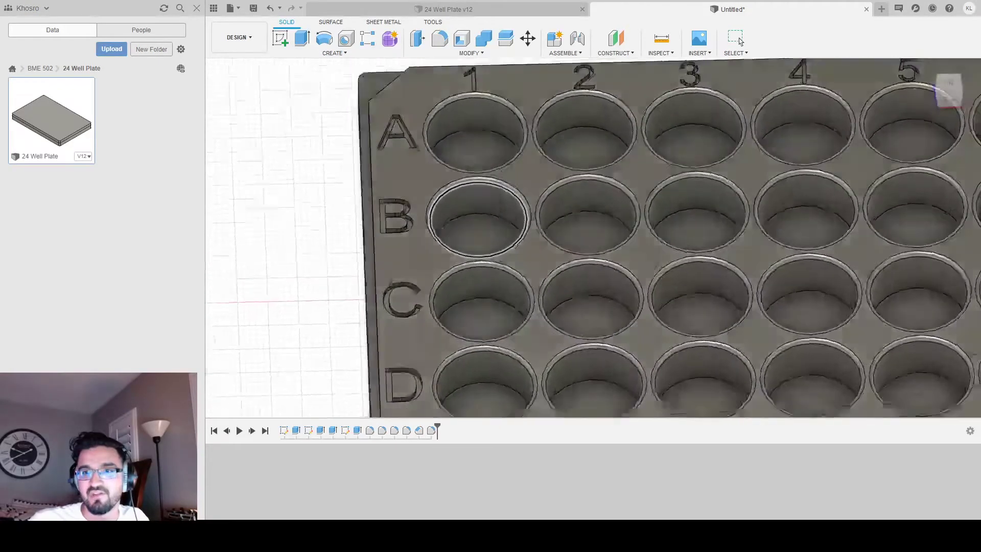
{"action": "left_click", "coordinate": [738, 39]}
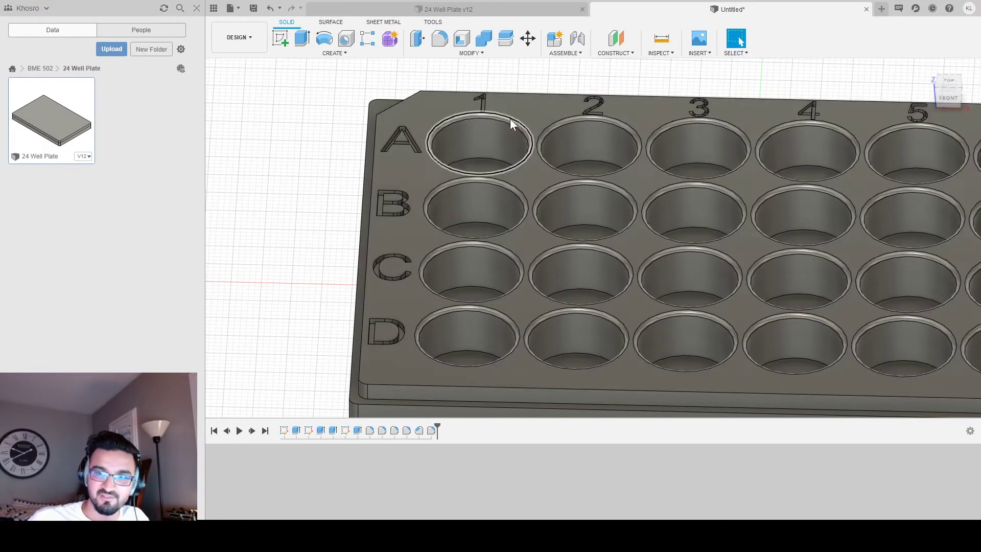
- Create a new, empty component in the well plate design
{"action": "scroll", "coordinate": [496, 165], "scroll_direction": "down", "scroll_amount": 5}
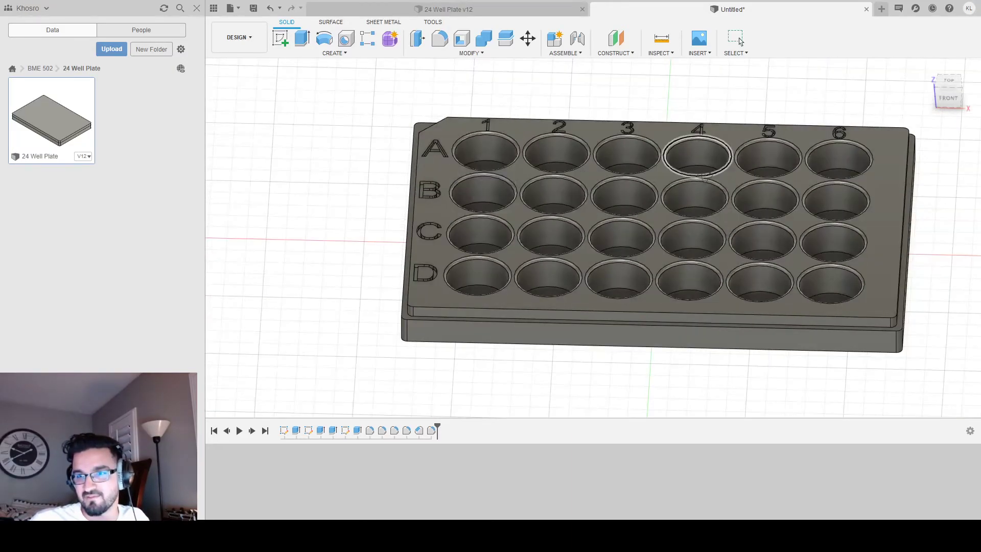
{"action": "middle_click_drag", "start_coordinate": [705, 177], "coordinate": [705, 199], "text": "shift"}
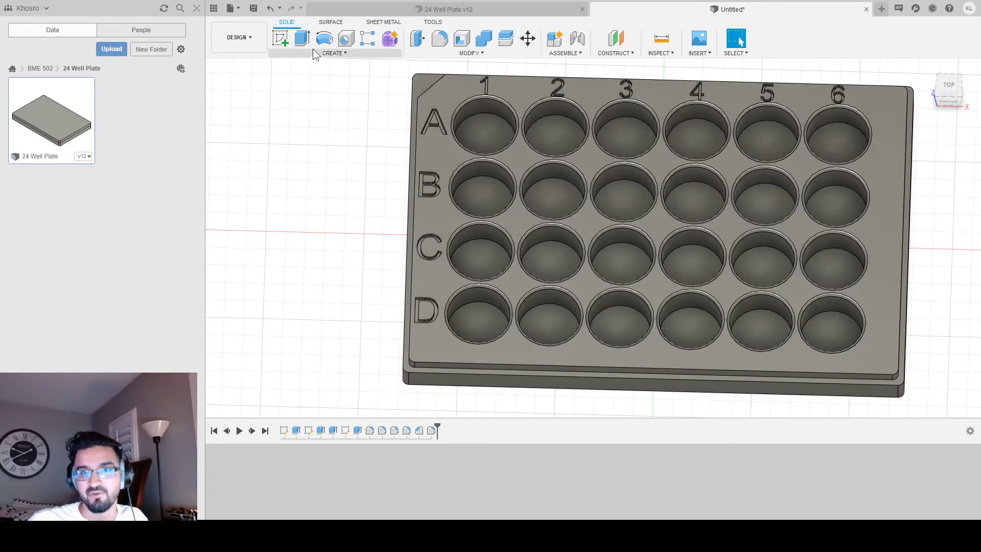
{"action": "left_click", "coordinate": [317, 53]}
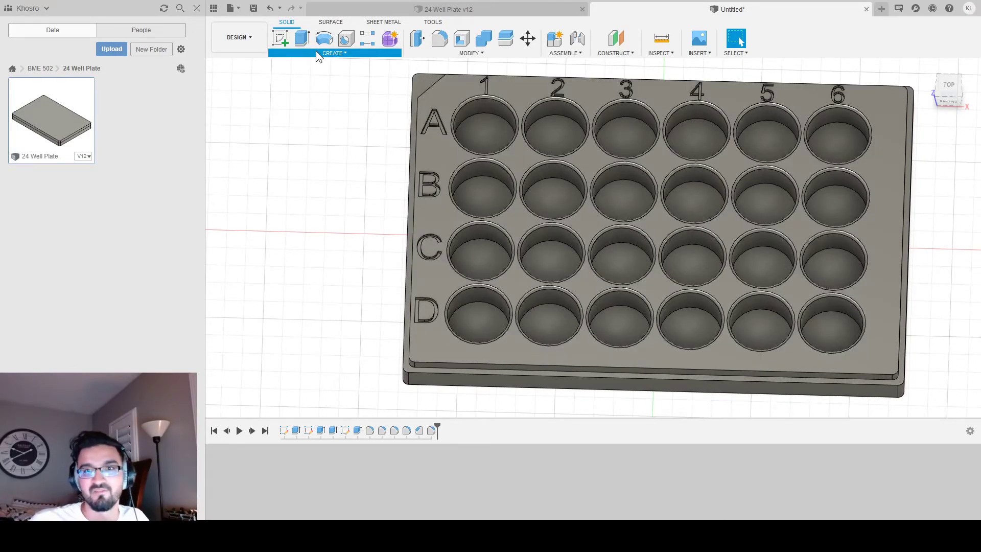
{"action": "left_click", "coordinate": [314, 69]}
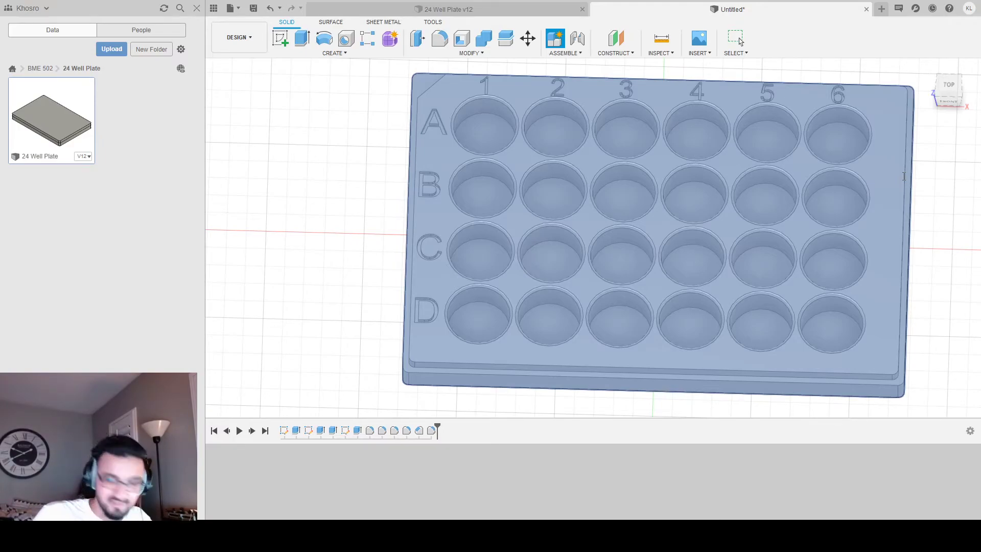
{"action": "left_click", "coordinate": [920, 238]}
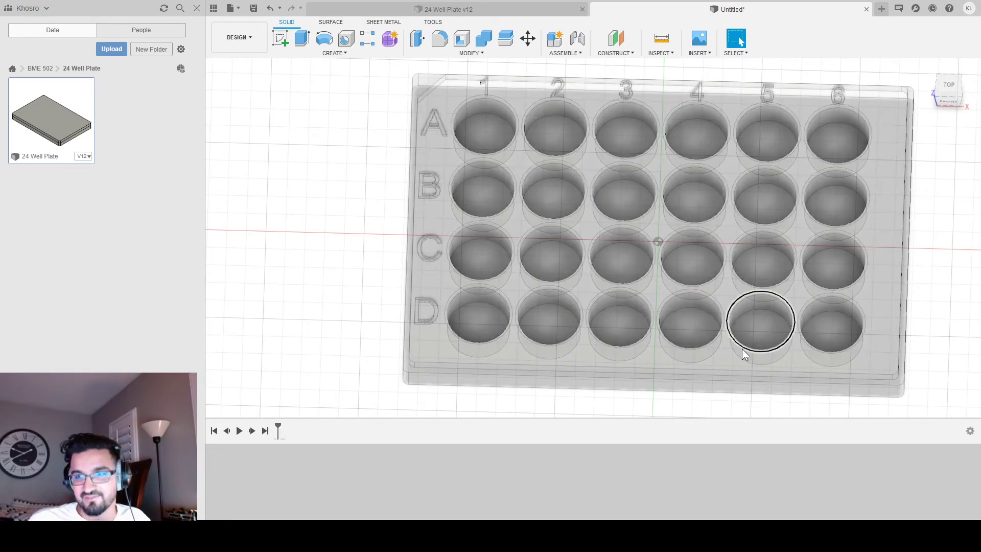
- Start a new sketch on the plate's top face in the new component
{"action": "left_click", "coordinate": [282, 41]}
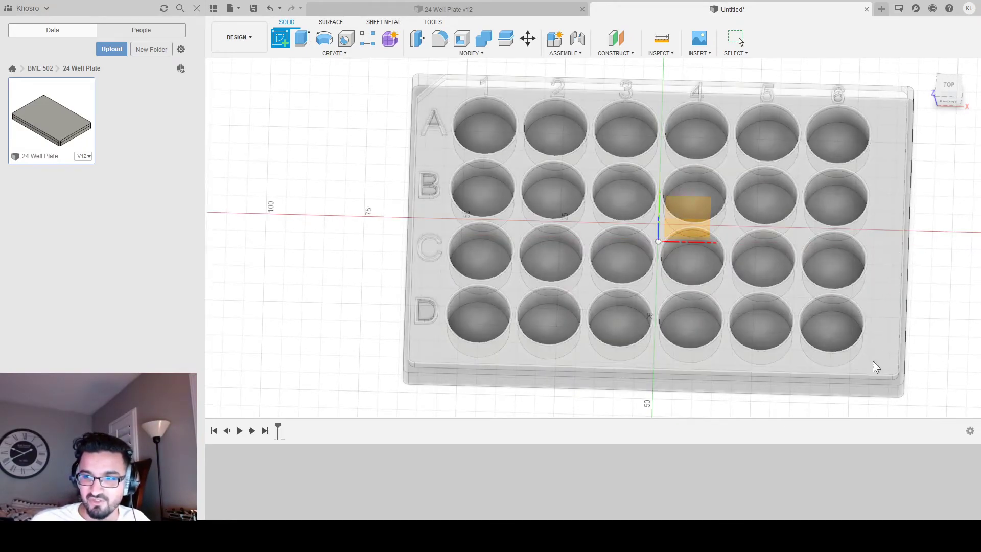
{"action": "left_click", "coordinate": [888, 241]}
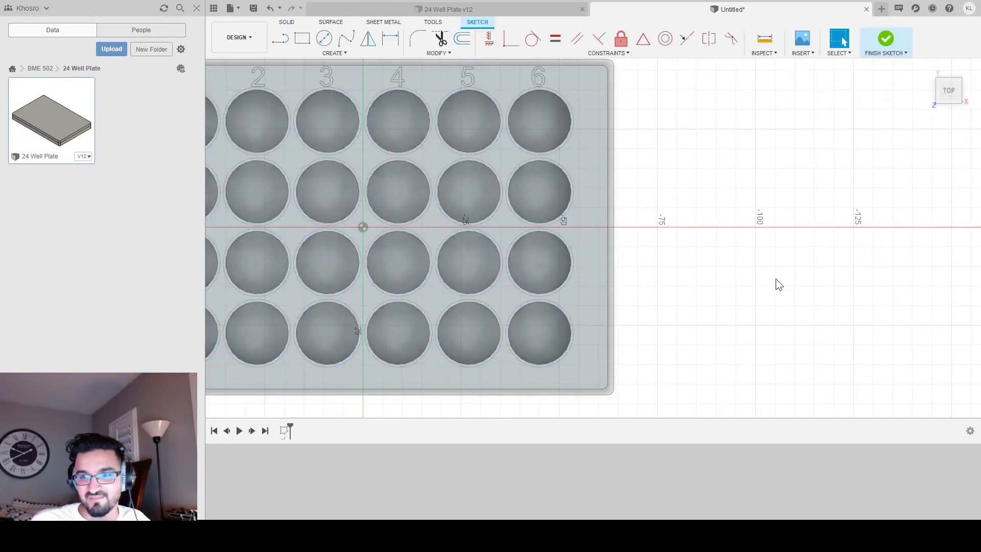
{"action": "scroll", "coordinate": [517, 231], "scroll_direction": "up", "scroll_amount": 2}
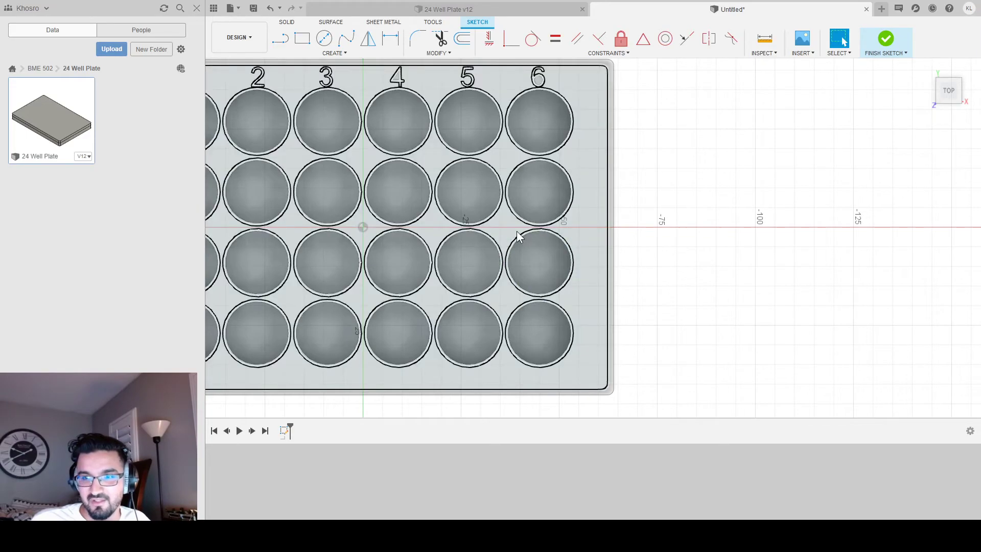
{"action": "scroll", "coordinate": [516, 230], "scroll_direction": "down", "scroll_amount": 3}
{"action": "middle_click_drag", "start_coordinate": [383, 201], "coordinate": [354, 217], "text": "shift"}
{"action": "middle_click_drag", "start_coordinate": [554, 235], "coordinate": [517, 78]}
{"action": "mouse_move", "coordinate": [611, 247]}
{"action": "middle_mouse_down", "text": "shift"}
{"action": "mouse_move", "coordinate": [616, 258]}
{"action": "mouse_move", "coordinate": [607, 248]}
{"action": "middle_mouse_up", "text": "shift"}
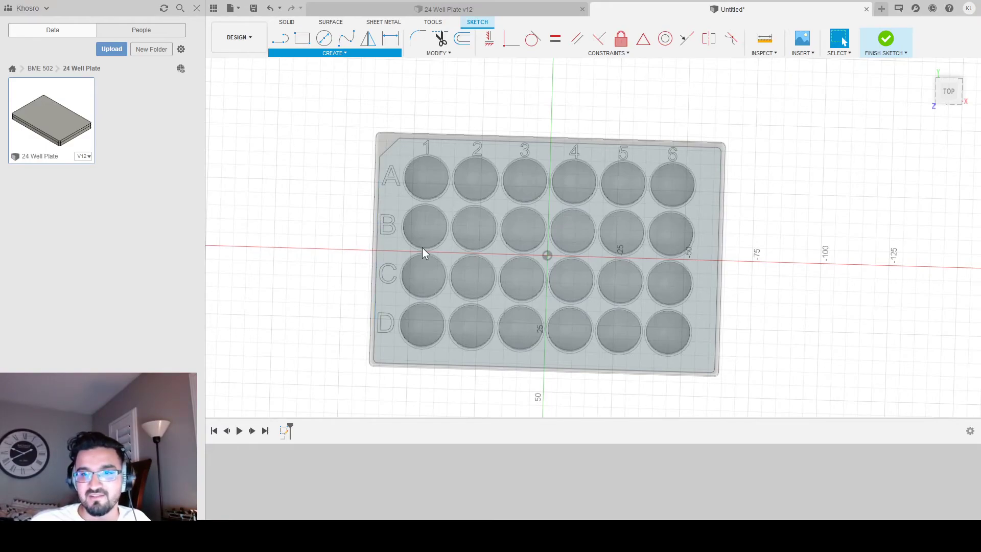
- Project the plate's straight outline edges from both tiers into the sketch, including the chamfered edge at the A1 corner
{"action": "left_click", "coordinate": [718, 366]}
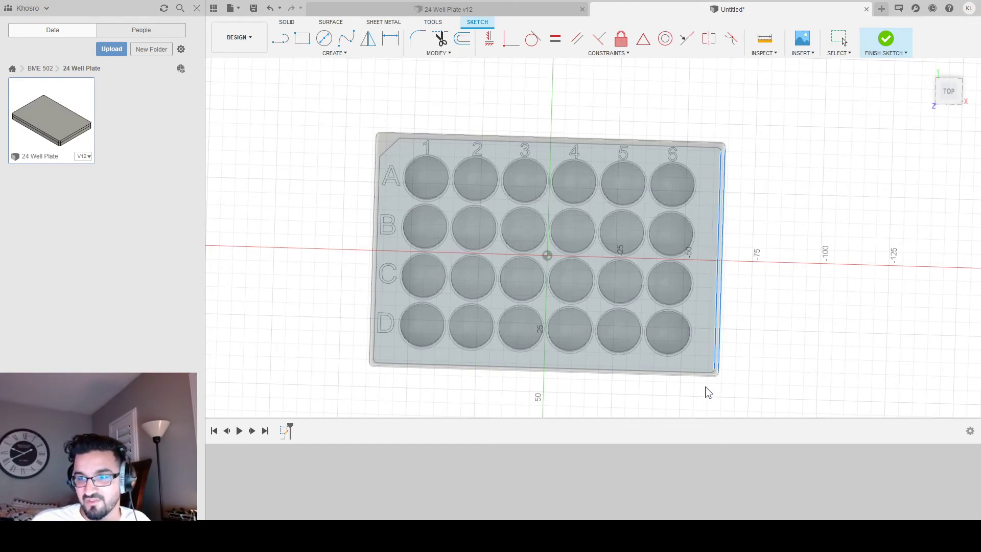
{"action": "left_click", "coordinate": [699, 379]}
{"action": "left_click", "coordinate": [375, 298]}
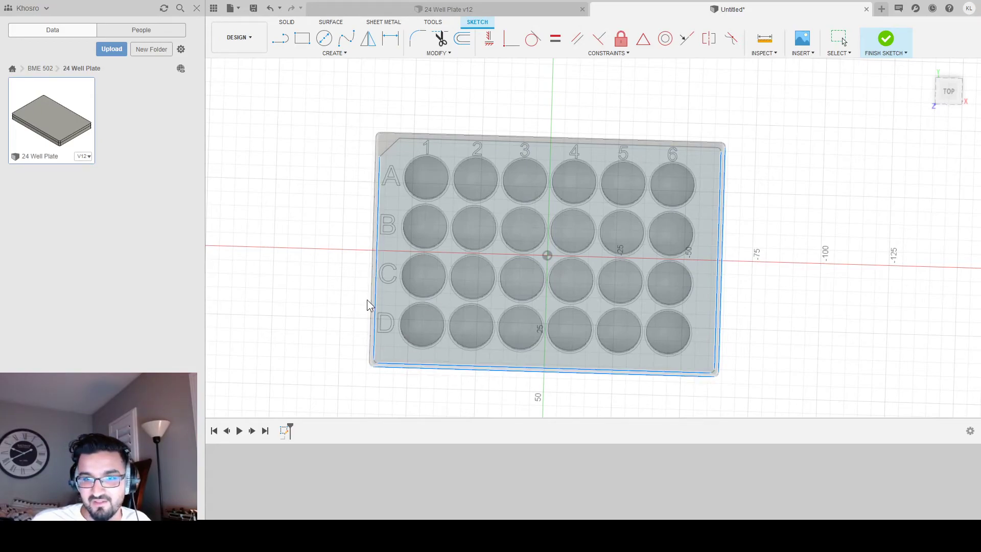
{"action": "left_click", "coordinate": [390, 135]}
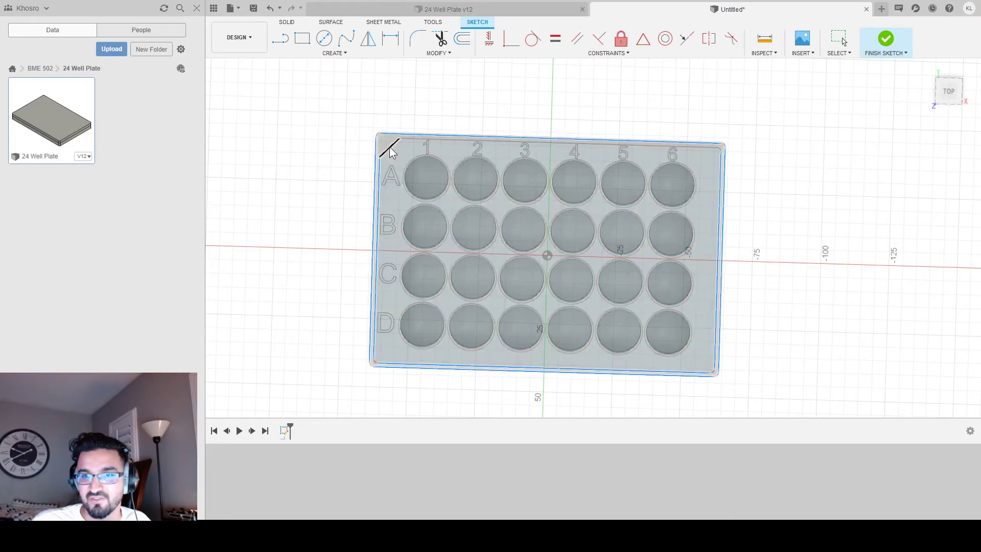
{"action": "left_click", "coordinate": [390, 146]}
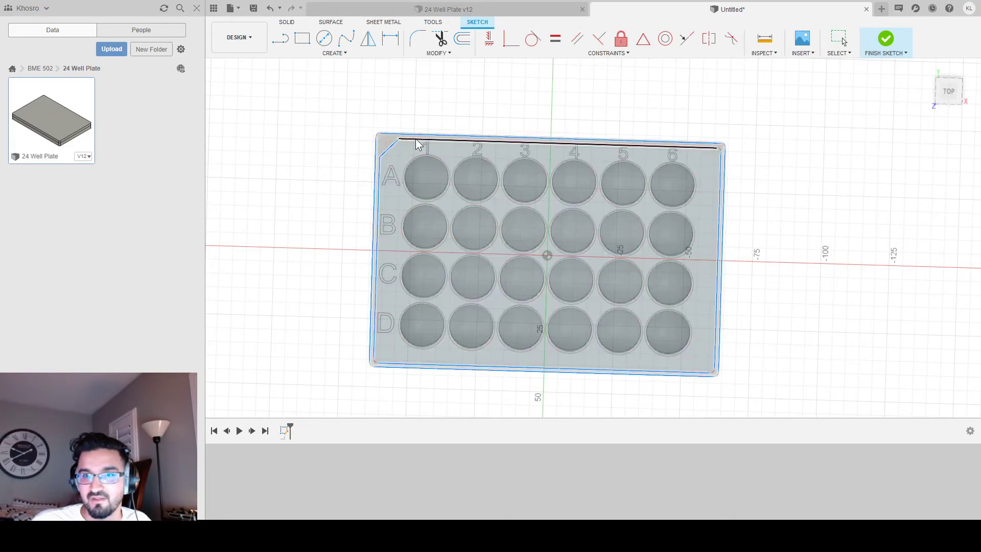
{"action": "left_click", "coordinate": [416, 141]}
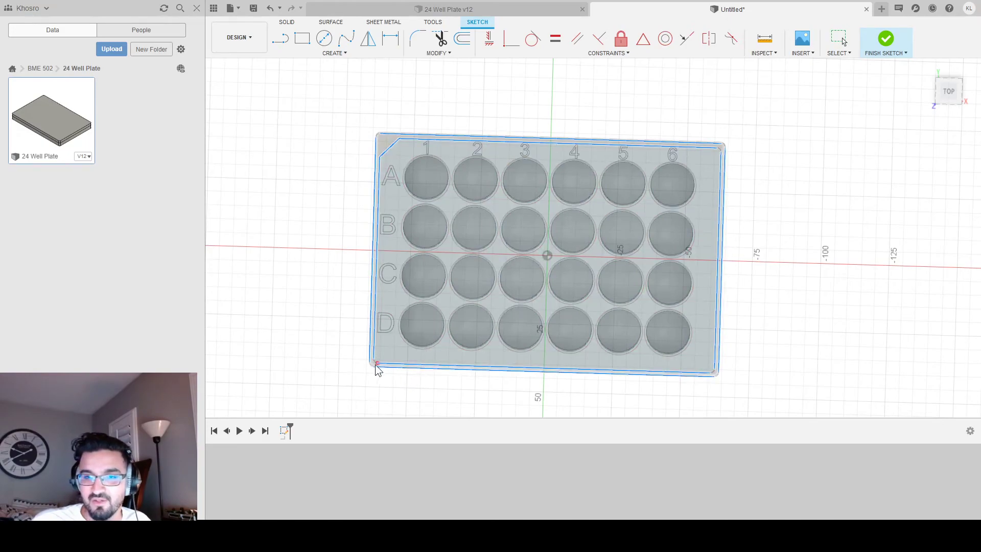
- Project the rounded corner arcs of both the inner and outer plate outlines to complete the two loops
{"action": "scroll", "coordinate": [375, 366], "scroll_direction": "up", "scroll_amount": 6}
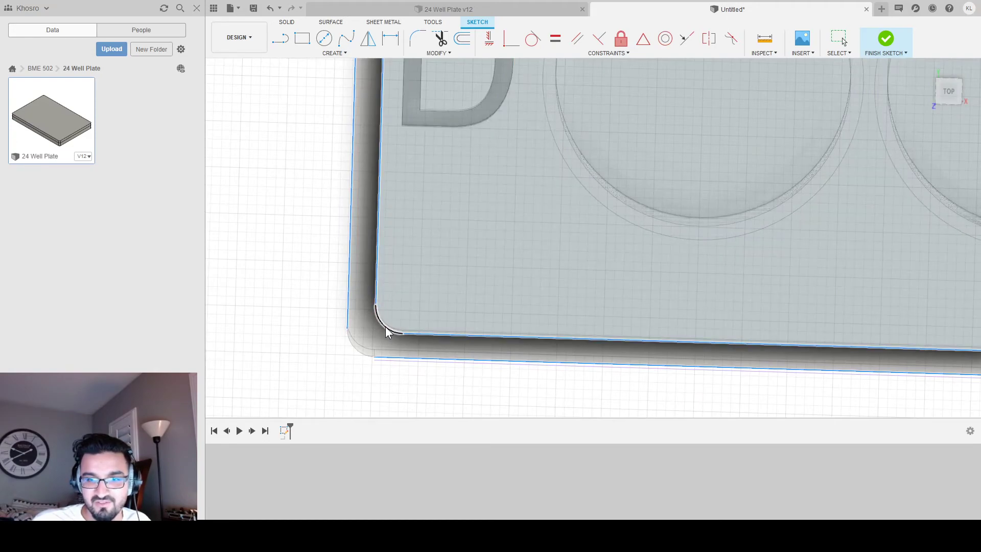
{"action": "left_click", "coordinate": [355, 345]}
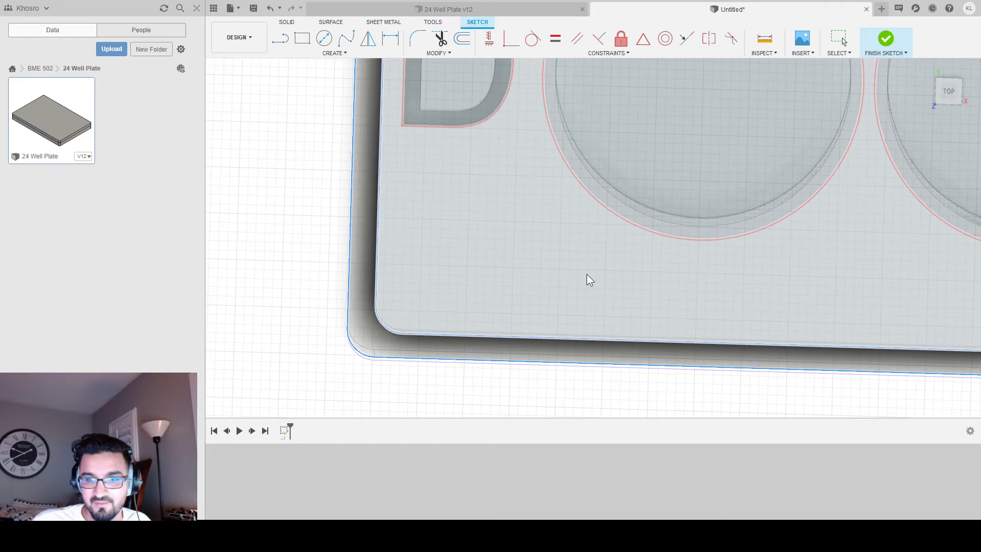
{"action": "scroll", "coordinate": [587, 280], "scroll_direction": "down", "scroll_amount": 5}
{"action": "middle_click_drag", "start_coordinate": [633, 283], "coordinate": [323, 255]}
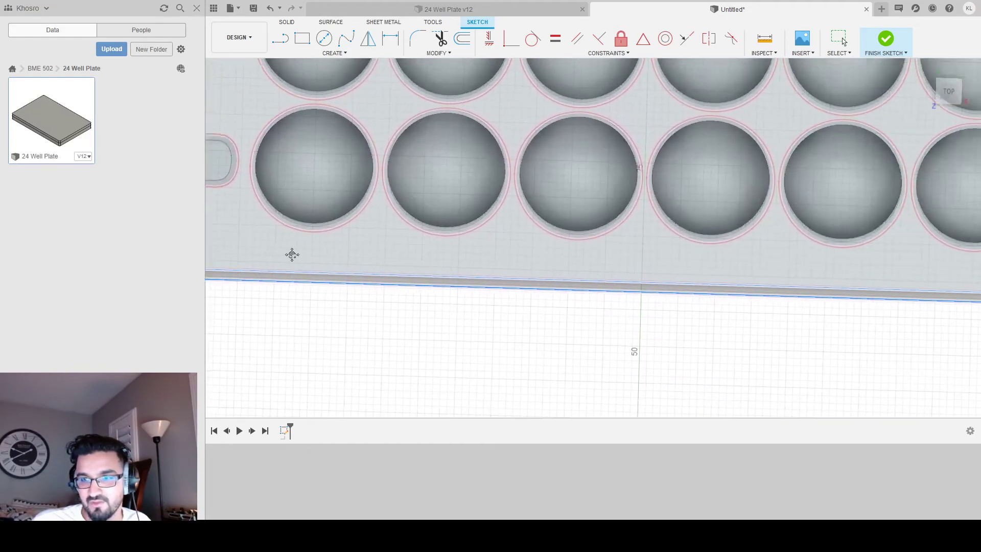
{"action": "middle_click_drag", "start_coordinate": [633, 256], "coordinate": [311, 246]}
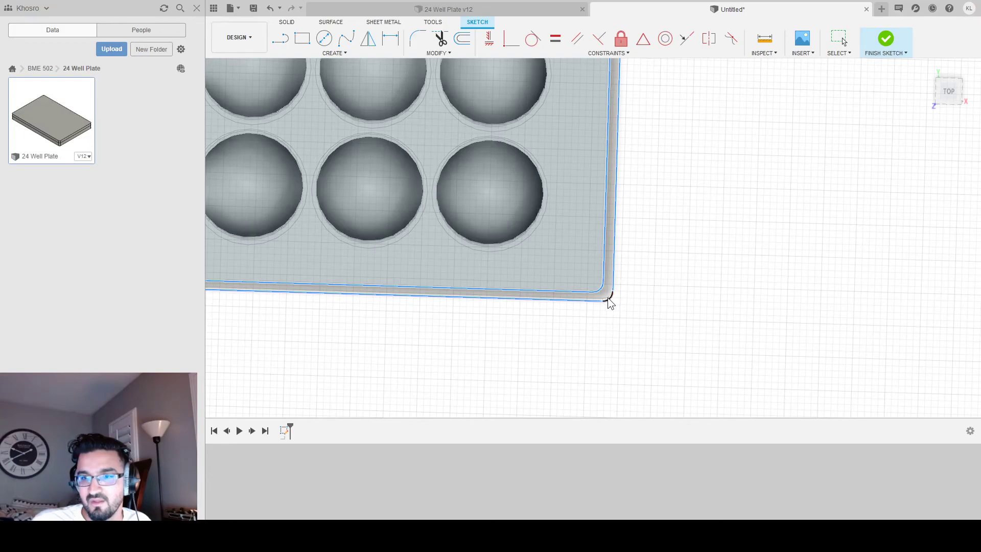
{"action": "middle_click_drag", "start_coordinate": [620, 162], "coordinate": [591, 308]}
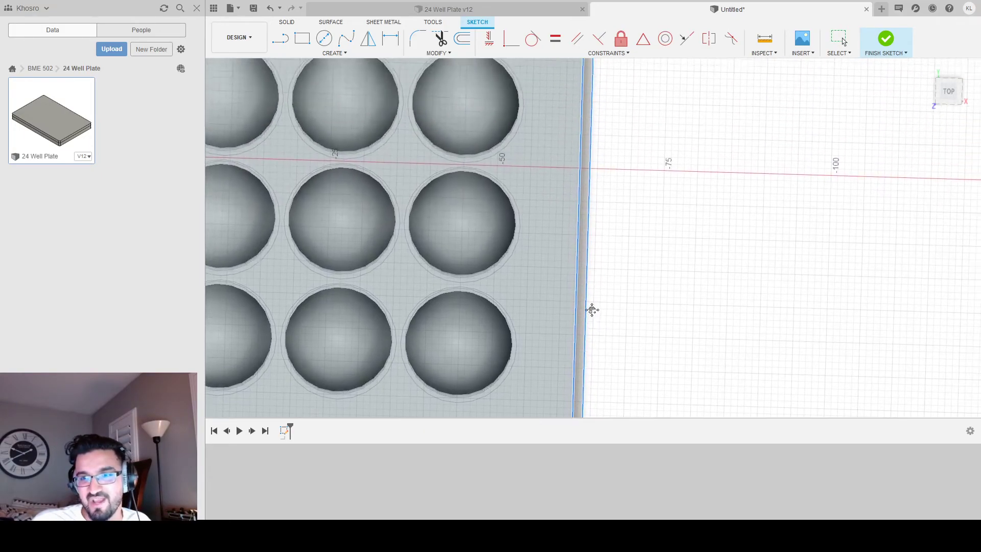
{"action": "middle_click_drag", "start_coordinate": [600, 129], "coordinate": [578, 316]}
{"action": "mouse_move", "coordinate": [595, 162]}
{"action": "middle_mouse_down"}
{"action": "mouse_move", "coordinate": [591, 219]}
{"action": "mouse_move", "coordinate": [572, 220]}
{"action": "middle_mouse_up"}
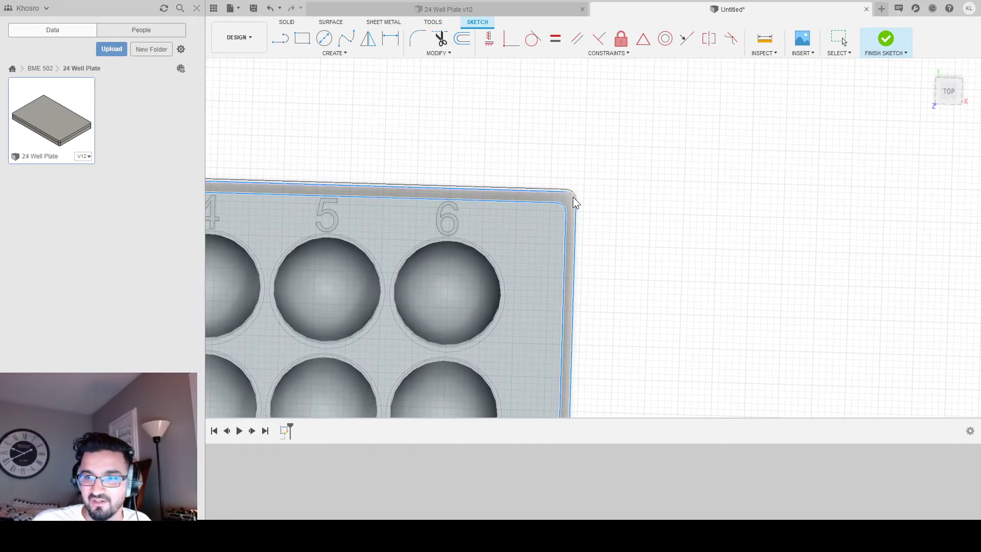
{"action": "middle_click_drag", "start_coordinate": [412, 214], "coordinate": [700, 149]}
{"action": "middle_click_drag", "start_coordinate": [436, 129], "coordinate": [781, 163]}
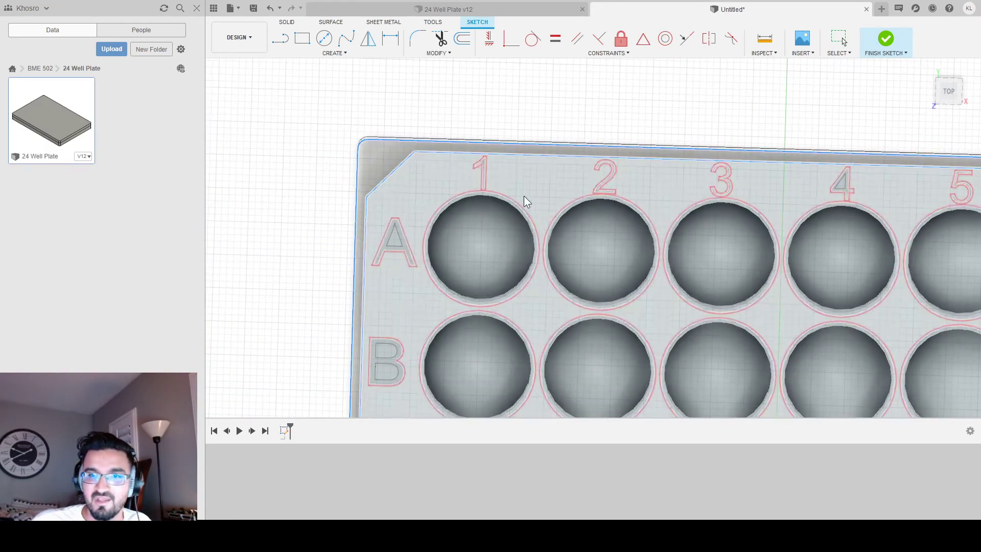
{"action": "scroll", "coordinate": [523, 195], "scroll_direction": "down", "scroll_amount": 5}
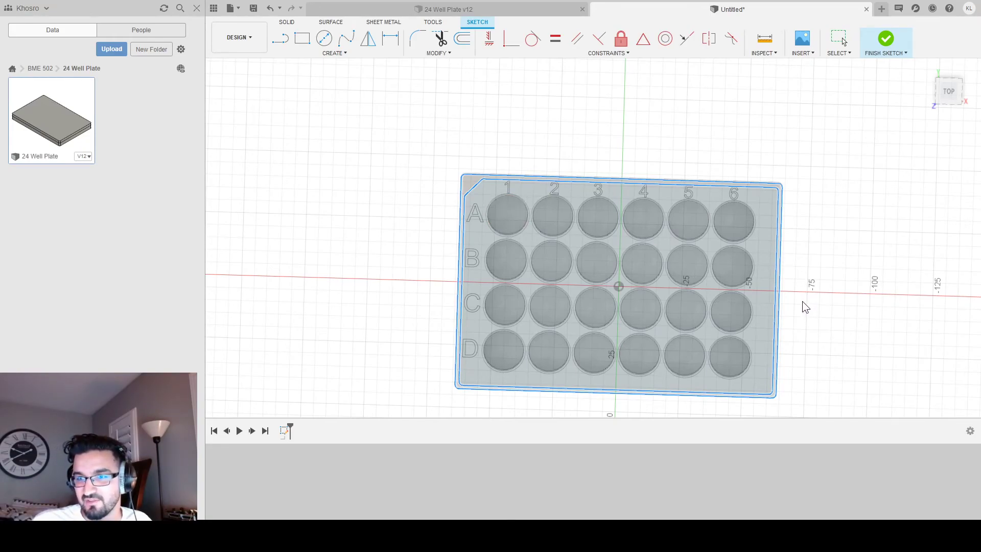
{"action": "key", "text": "Escape"}
- Extrude all the sketch profiles, including wells and labels, upward into one solid lid slab covering the plate
{"action": "mouse_move", "coordinate": [806, 373]}
{"action": "middle_mouse_down", "text": "shift"}
{"action": "mouse_move", "coordinate": [793, 351]}
{"action": "mouse_move", "coordinate": [758, 332]}
{"action": "mouse_move", "coordinate": [757, 308]}
{"action": "mouse_move", "coordinate": [734, 311]}
{"action": "mouse_move", "coordinate": [759, 328]}
{"action": "middle_mouse_up", "text": "shift"}
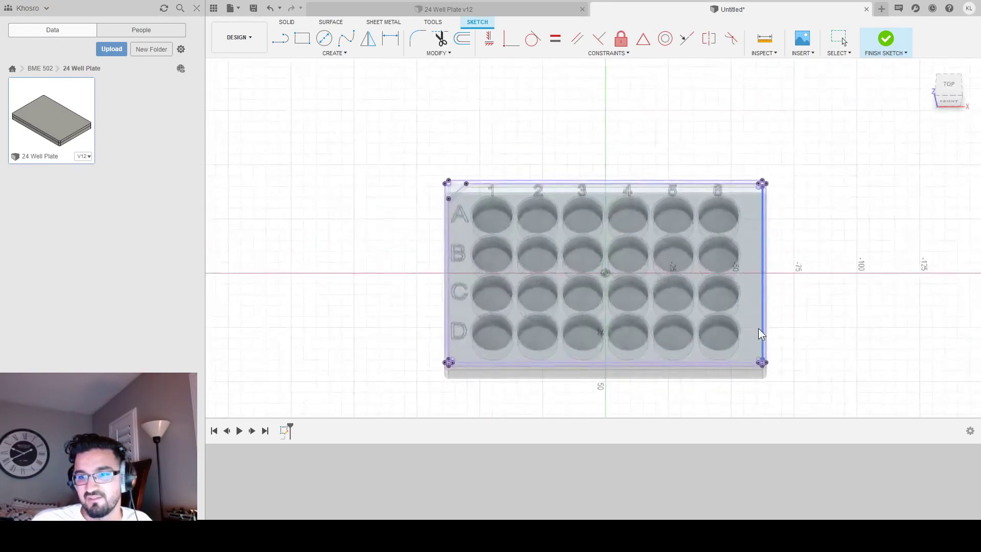
{"action": "middle_click_drag", "start_coordinate": [817, 340], "coordinate": [810, 362], "text": "shift"}
{"action": "scroll", "coordinate": [595, 360], "scroll_direction": "up", "scroll_amount": 5}
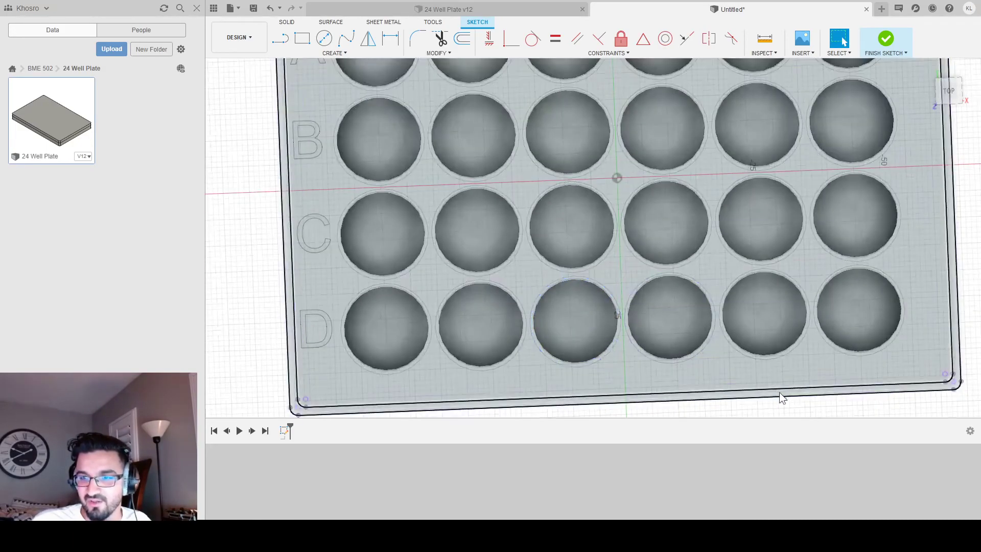
{"action": "left_click", "coordinate": [694, 378]}
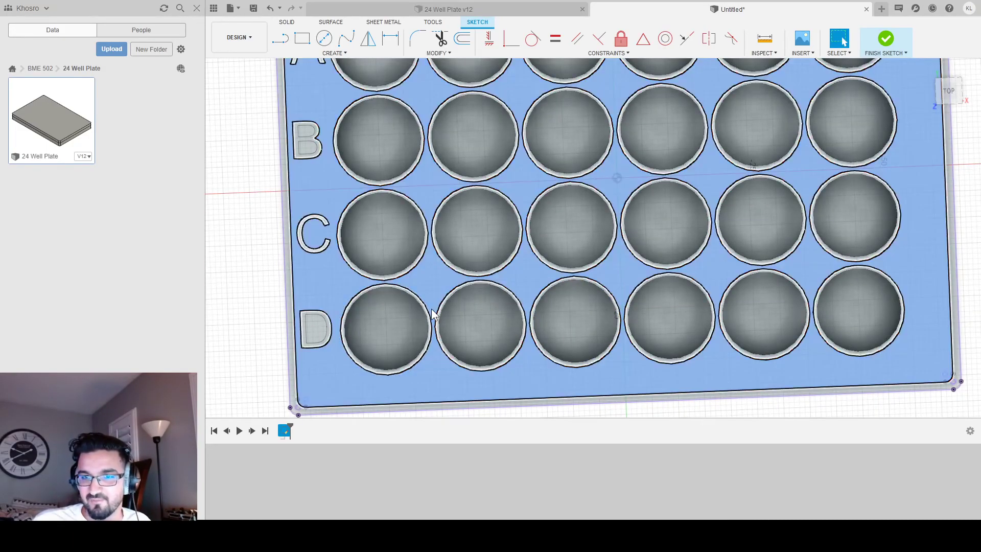
{"action": "scroll", "coordinate": [431, 309], "scroll_direction": "down", "scroll_amount": 4}
{"action": "scroll", "coordinate": [439, 238], "scroll_direction": "down", "scroll_amount": 2}
{"action": "left_click_drag", "start_coordinate": [317, 90], "coordinate": [754, 366]}
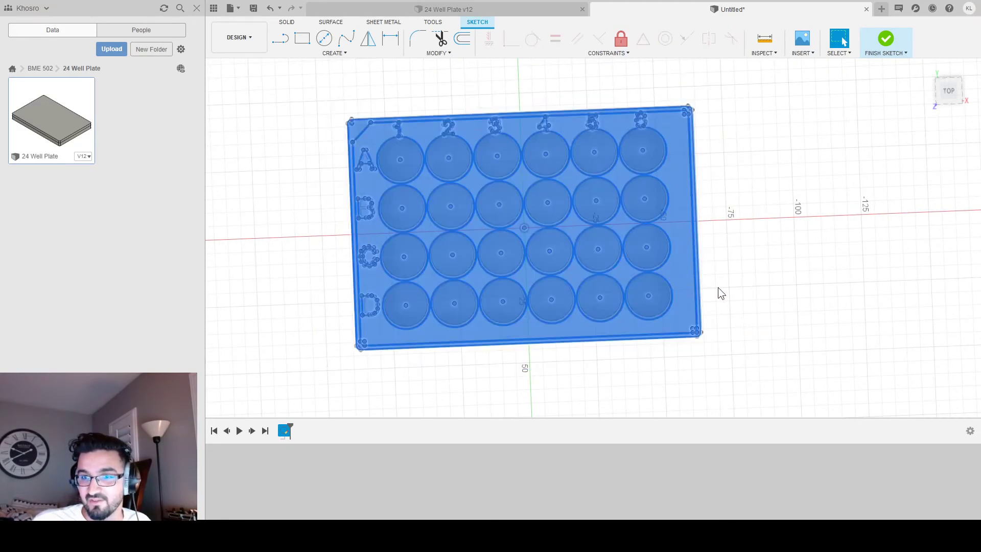
{"action": "middle_click_drag", "start_coordinate": [726, 389], "coordinate": [708, 314], "text": "shift"}
{"action": "key", "text": "e"}
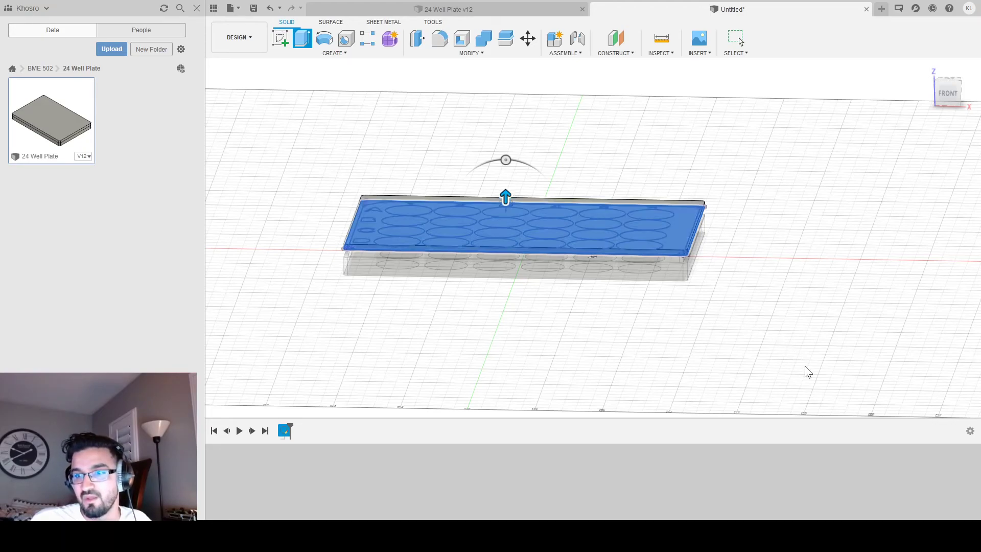
{"action": "key", "text": "Return"}
- Hide the well plate so that only the lid slab is displayed
{"action": "middle_click_drag", "start_coordinate": [745, 240], "coordinate": [527, 275], "text": "shift"}
{"action": "middle_click_drag", "start_coordinate": [428, 369], "coordinate": [502, 360], "text": "shift"}
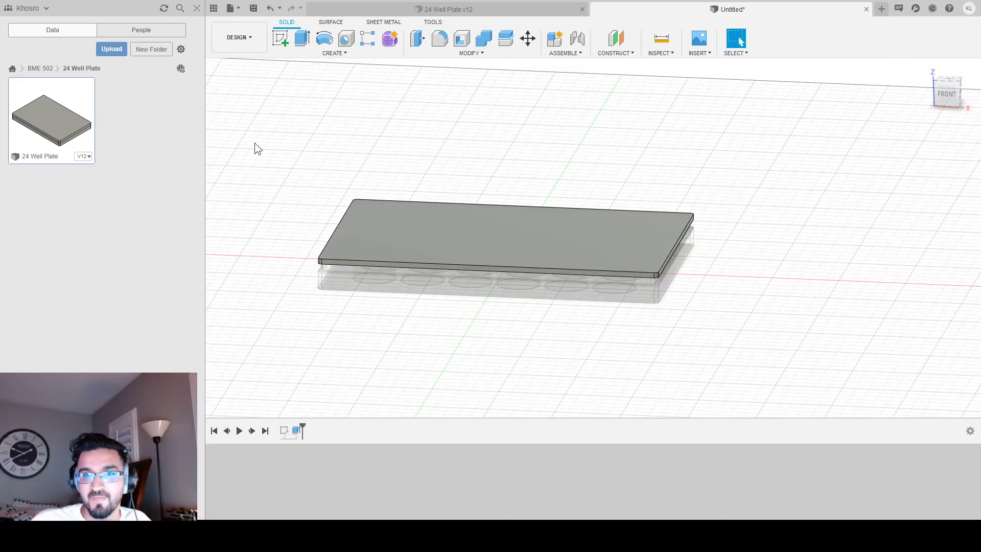
{"action": "left_click", "coordinate": [244, 128]}
{"action": "left_click", "coordinate": [243, 128]}
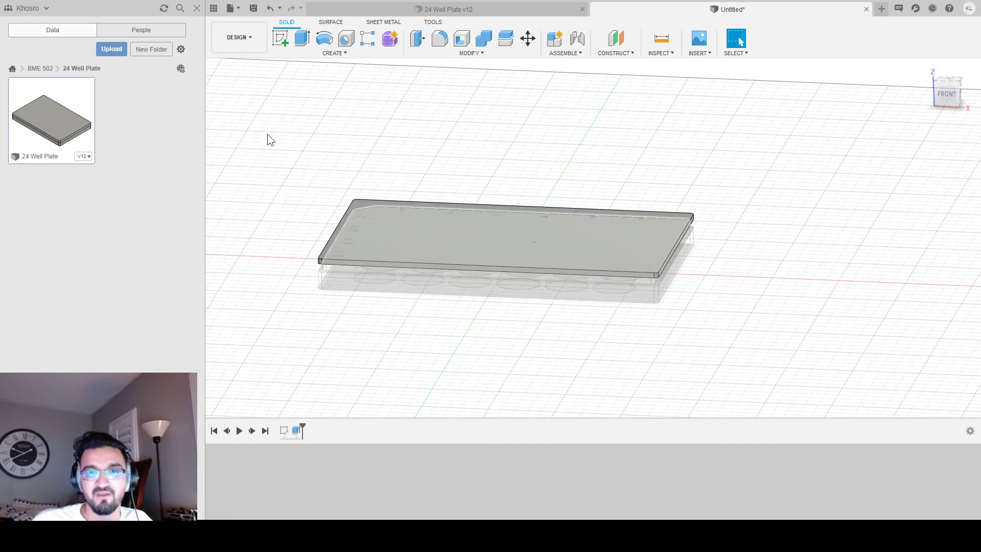
{"action": "left_click", "coordinate": [255, 182]}
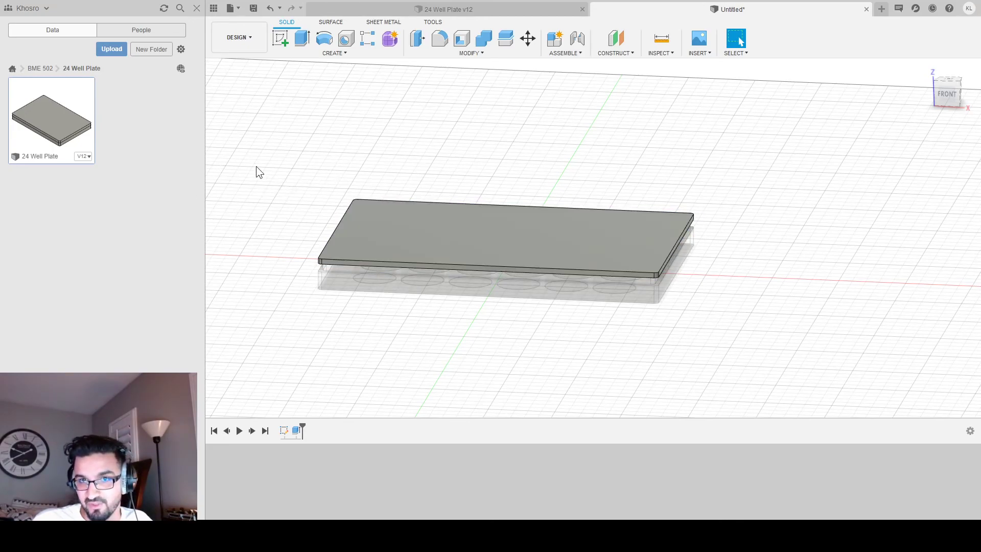
{"action": "left_click", "coordinate": [242, 126]}
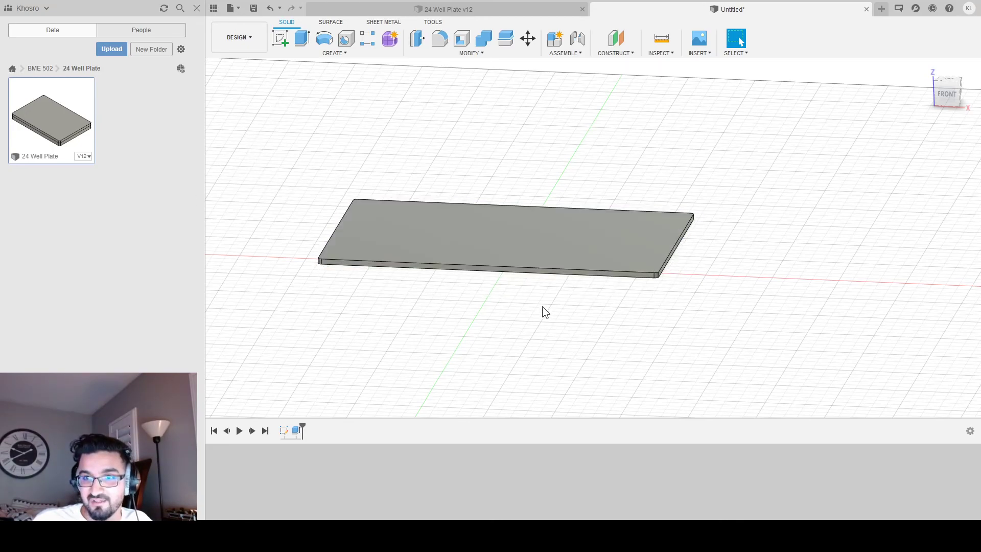
- Show the lid sketch and extrude the band between the inner and outer outlines 3 mm downward as the lid's rim
{"action": "middle_click_drag", "start_coordinate": [479, 293], "coordinate": [493, 186], "text": "shift"}
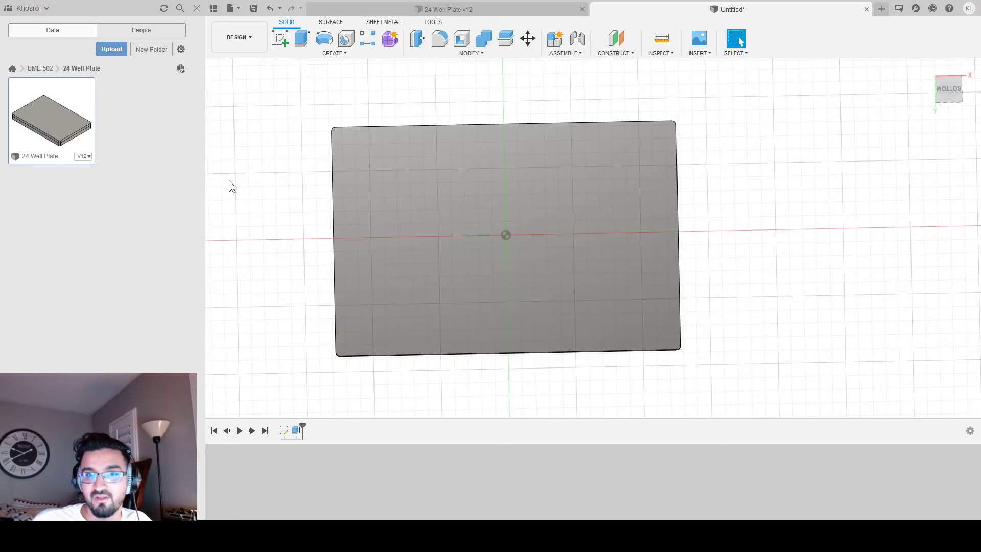
{"action": "left_click", "coordinate": [260, 232]}
{"action": "left_click", "coordinate": [345, 347]}
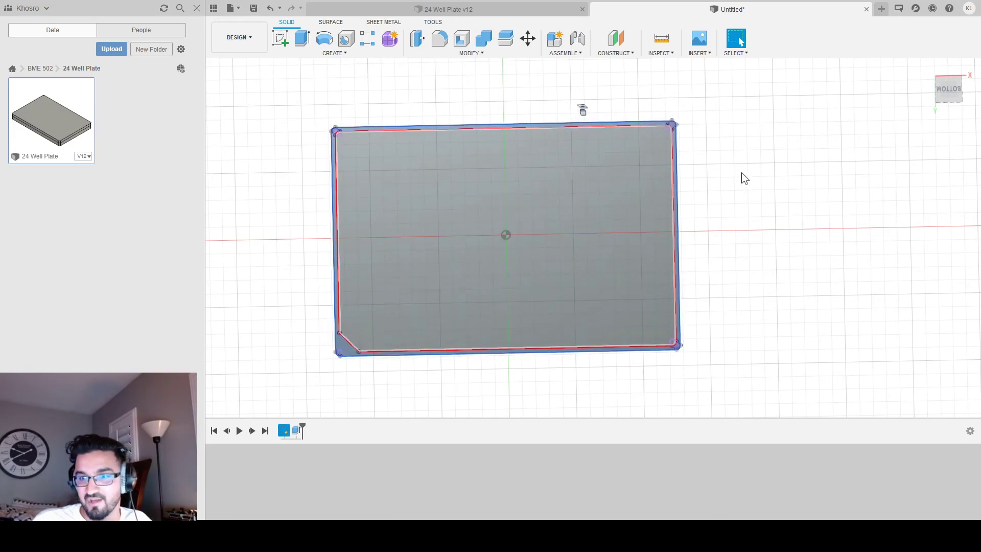
{"action": "key", "text": "e"}
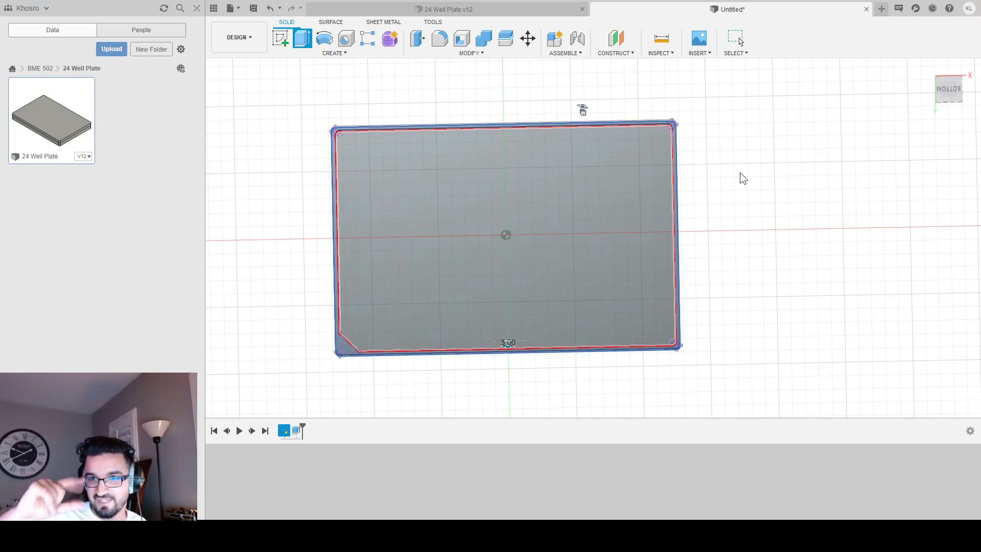
{"action": "middle_click_drag", "start_coordinate": [541, 174], "coordinate": [466, 316], "text": "shift"}
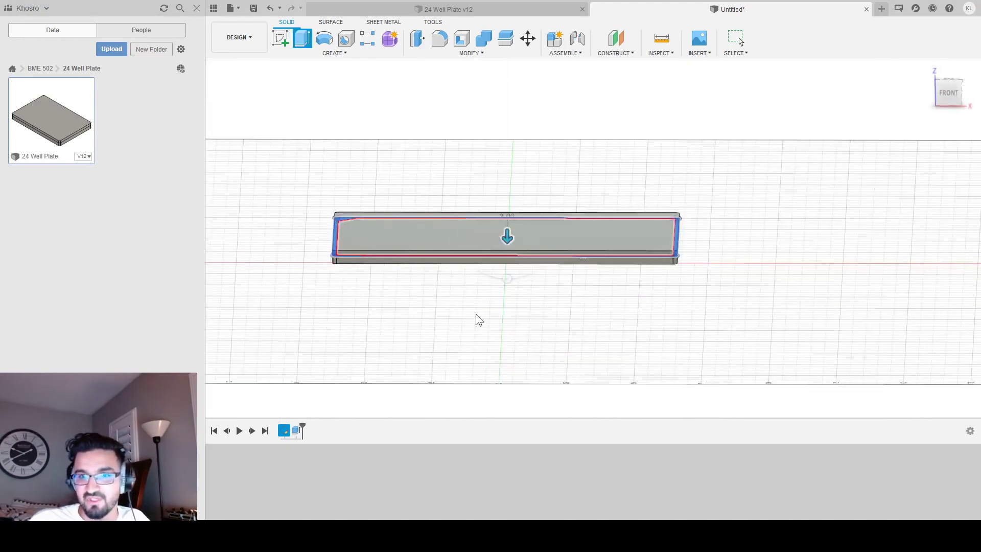
{"action": "key", "text": "Return"}
{"action": "mouse_move", "coordinate": [682, 304]}
{"action": "middle_mouse_down", "text": "shift"}
{"action": "mouse_move", "coordinate": [655, 291]}
{"action": "mouse_move", "coordinate": [676, 330]}
{"action": "mouse_move", "coordinate": [664, 329]}
{"action": "mouse_move", "coordinate": [664, 304]}
{"action": "middle_mouse_up", "text": "shift"}
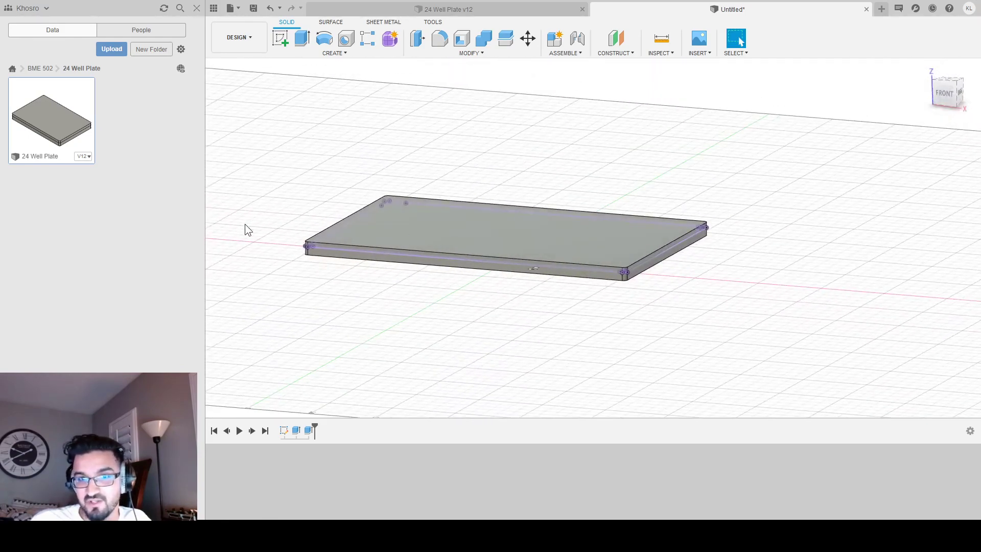
- Return to the full design with the well plate shown and examine how the lid's rim meets the plate
{"action": "left_click", "coordinate": [241, 127]}
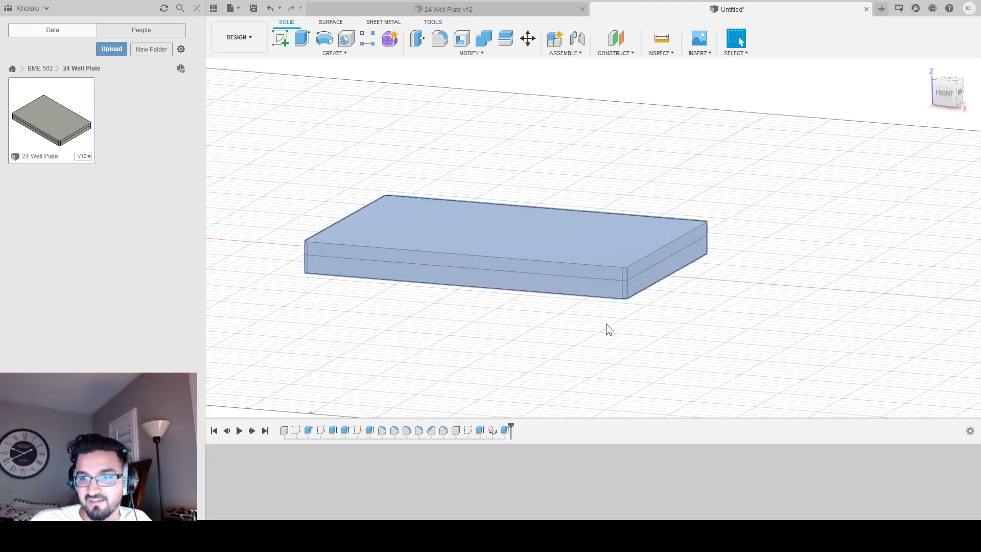
{"action": "scroll", "coordinate": [658, 302], "scroll_direction": "up", "scroll_amount": 5}
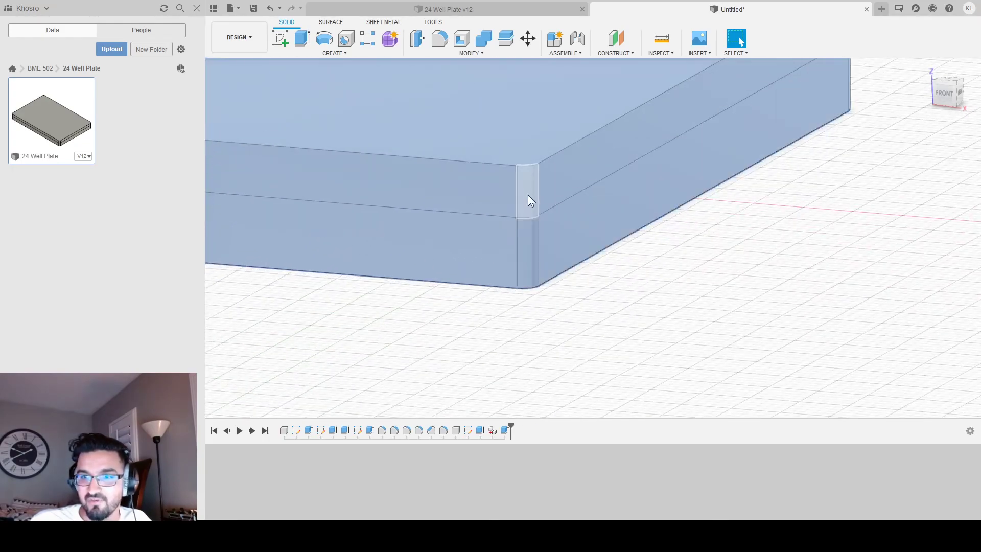
{"action": "middle_click_drag", "start_coordinate": [425, 287], "coordinate": [327, 246], "text": "shift"}
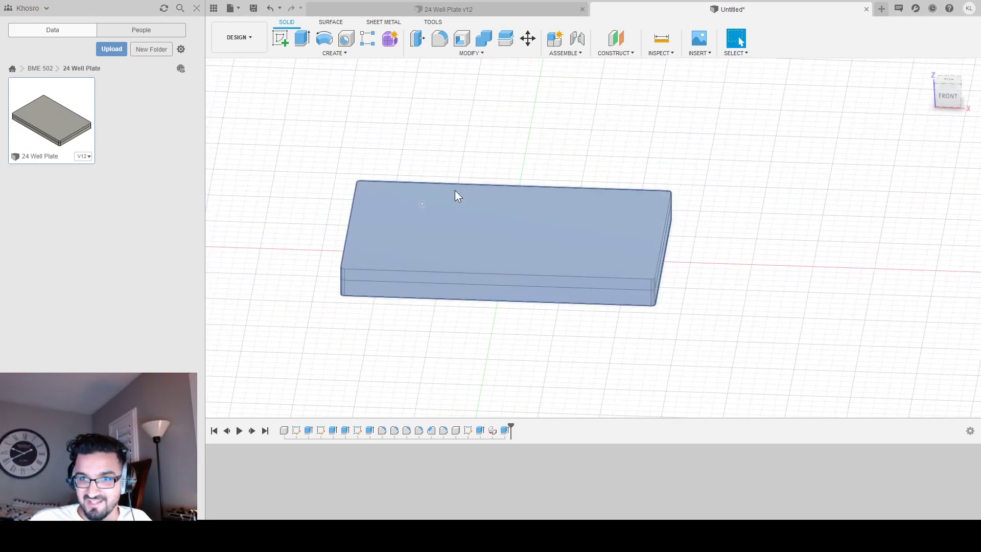